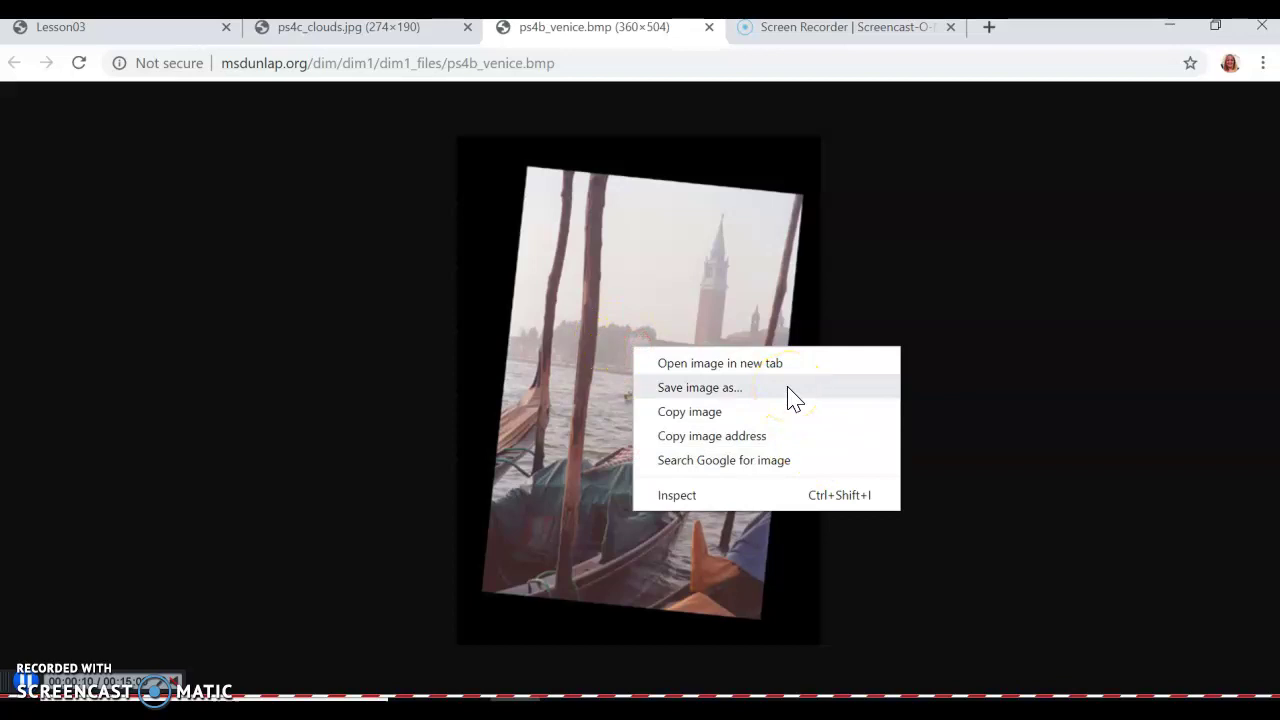
# View the ps4c_clouds.jpg image in the browser and check the options for saving it.
pyautogui.click(350, 30)
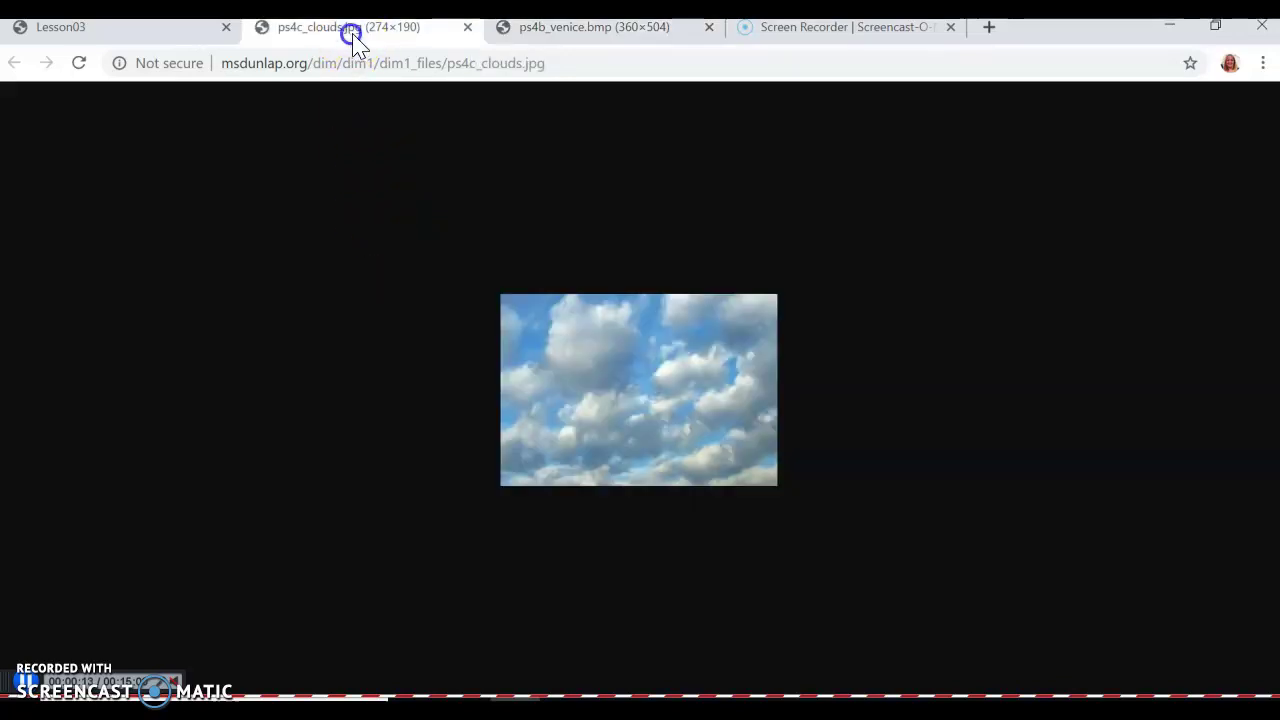
pyautogui.rightClick(597, 349)
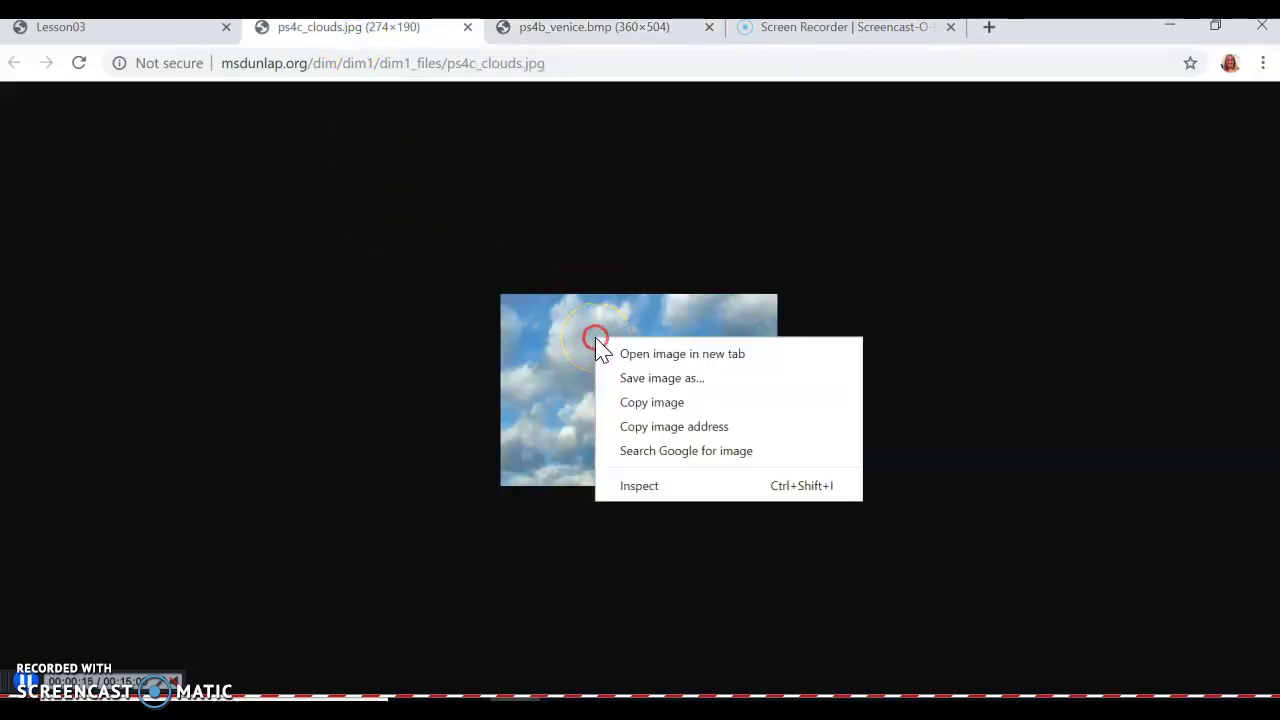
pyautogui.click(405, 308)
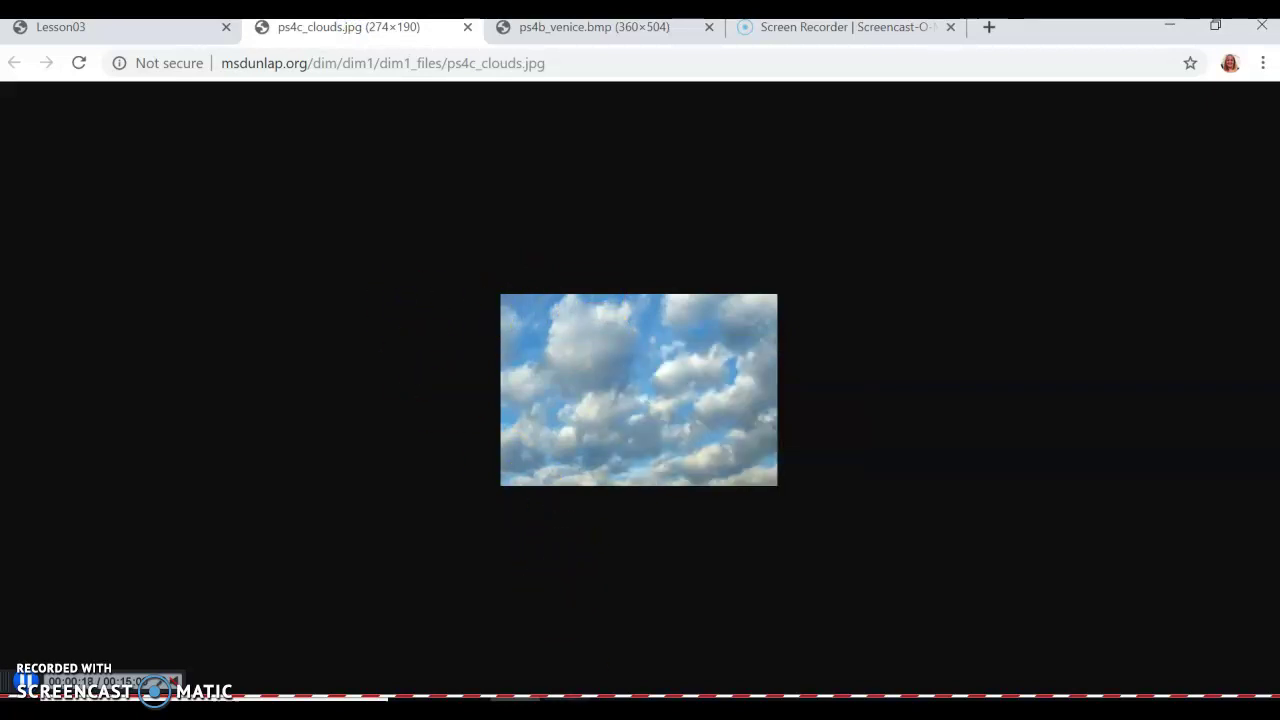
# Switch to Photoshop and open the ps4b_venice and ps4c_clouds images from the Desktop together.
pyautogui.click(565, 708)
pyautogui.click(98, 400)
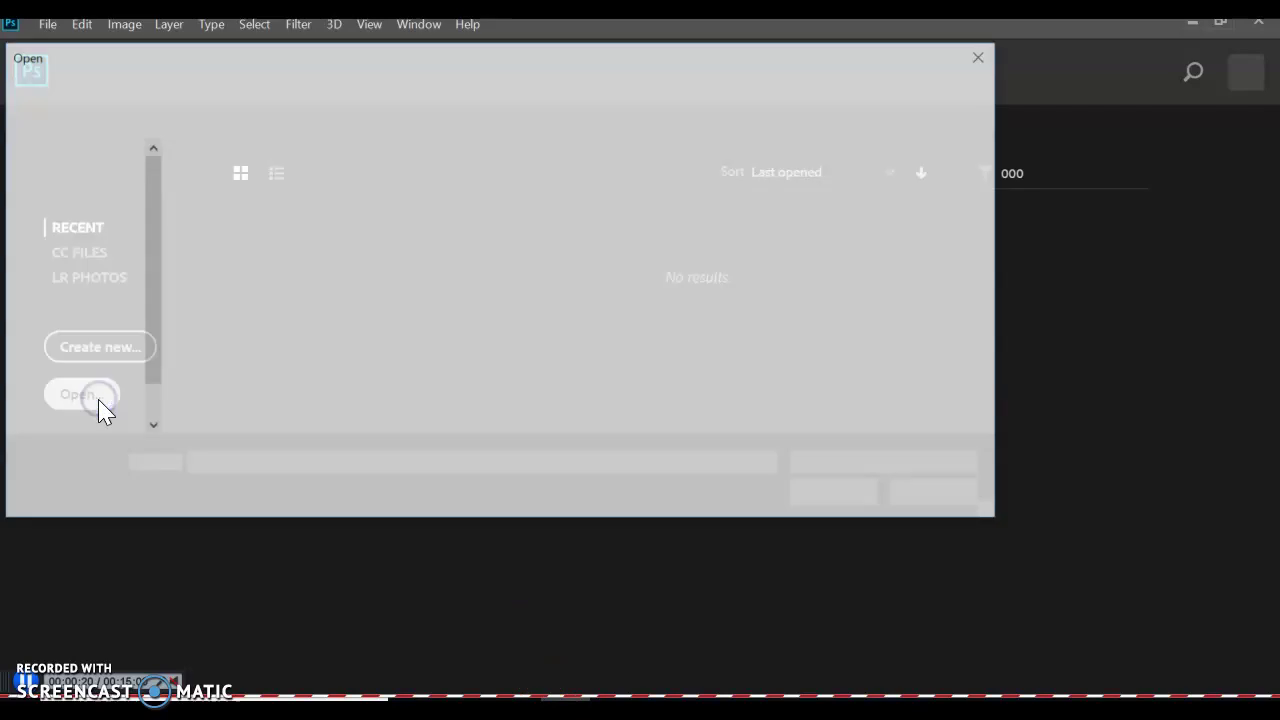
pyautogui.click(936, 212)
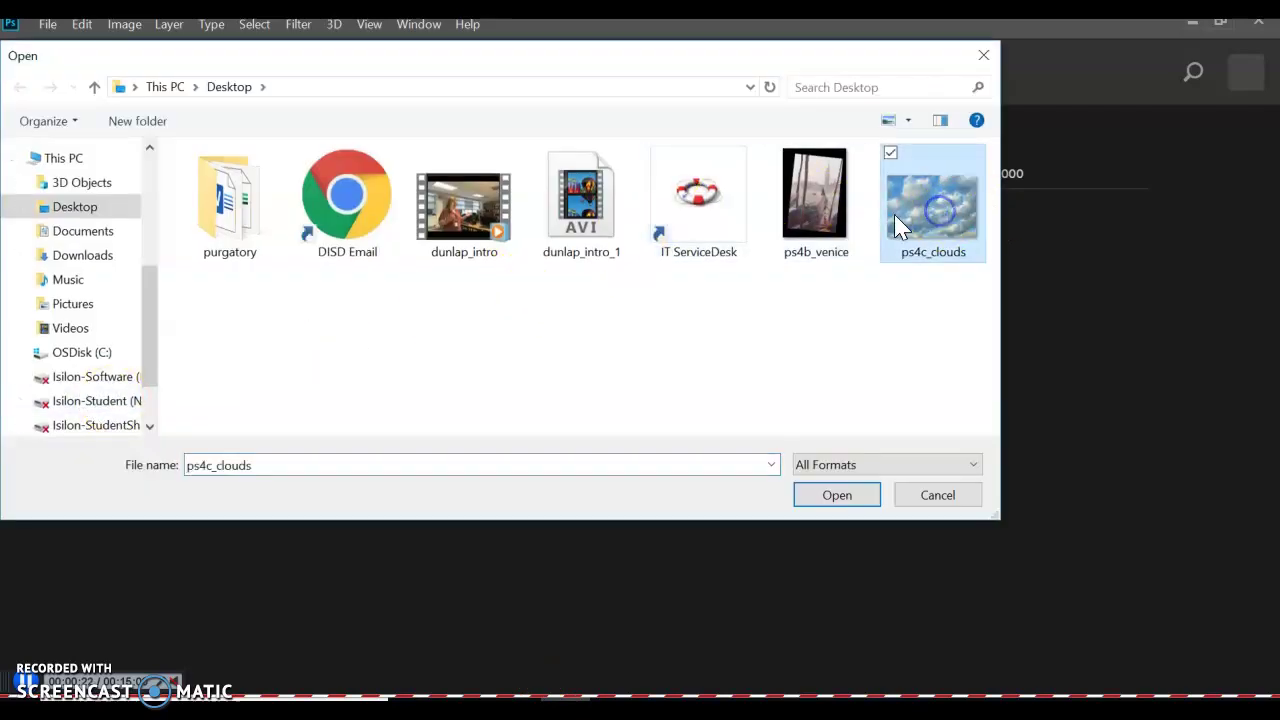
pyautogui.keyDown('ctrl'); pyautogui.click(815, 200); pyautogui.keyUp('ctrl')
pyautogui.click(824, 495)
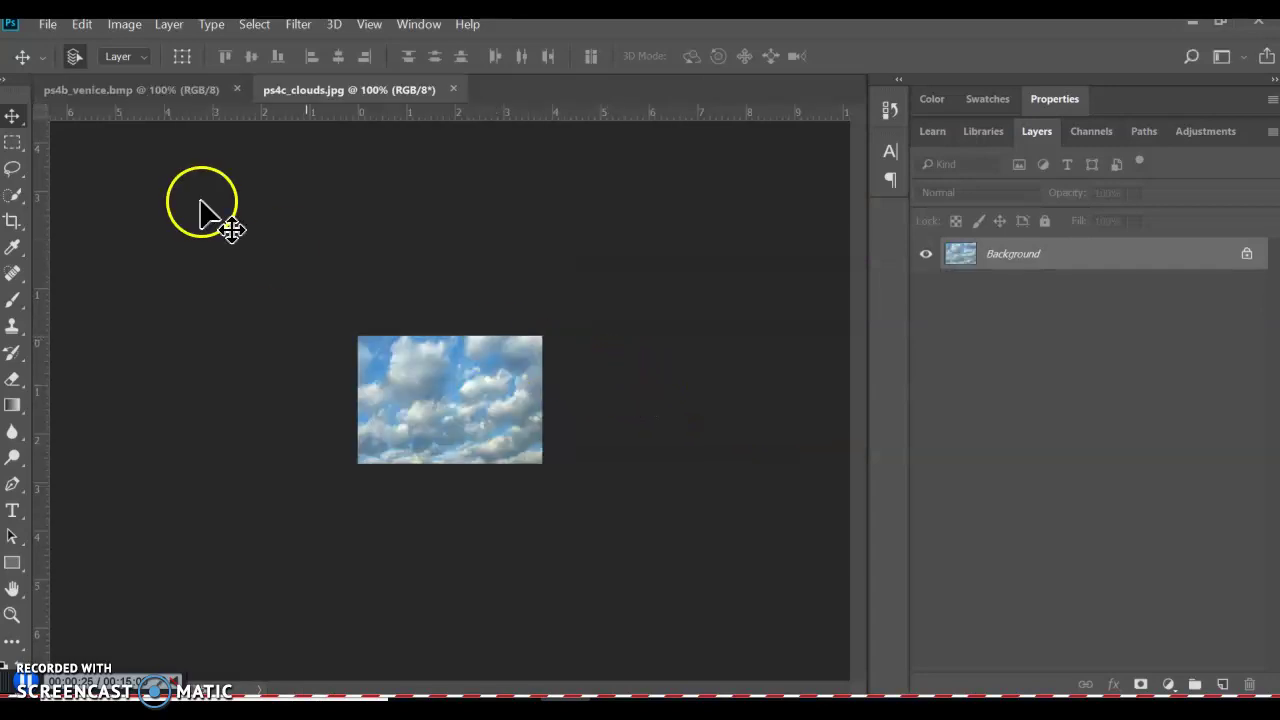
# Look at the ps4b_venice.bmp and ps4c_clouds.jpg documents in turn, finishing on ps4b_venice.bmp.
pyautogui.click(127, 88)
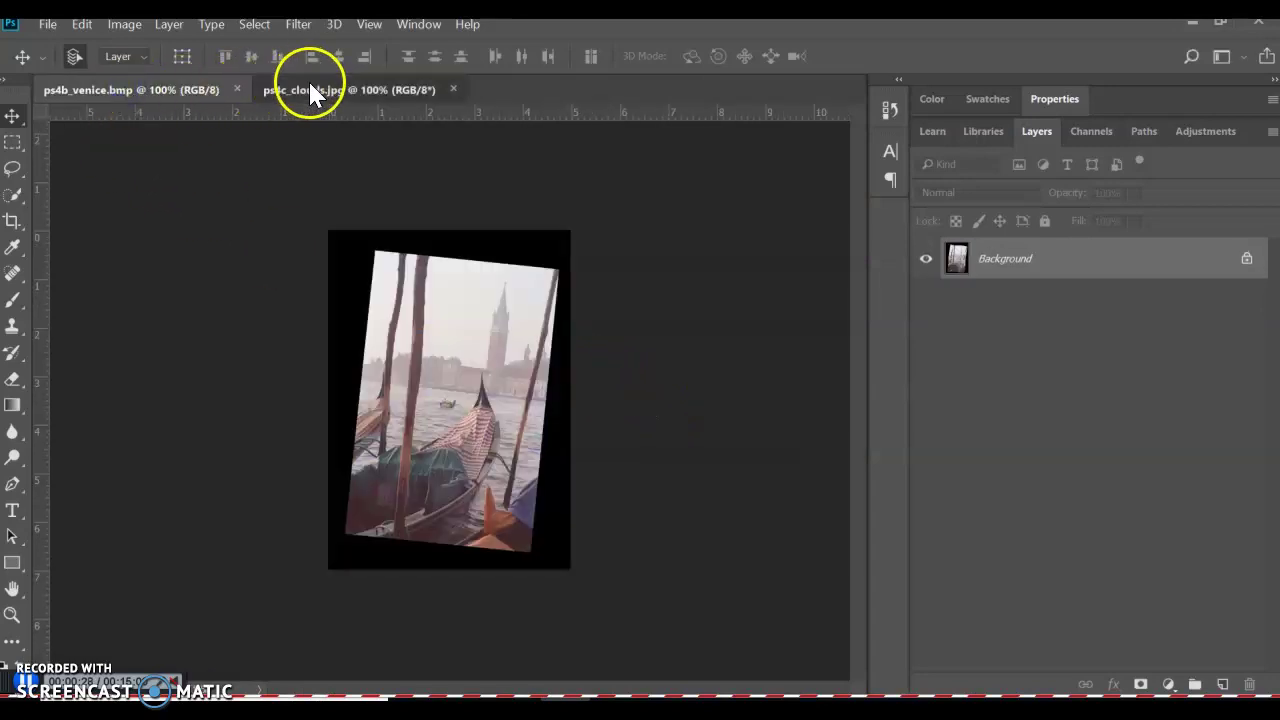
pyautogui.click(310, 88)
pyautogui.click(178, 89)
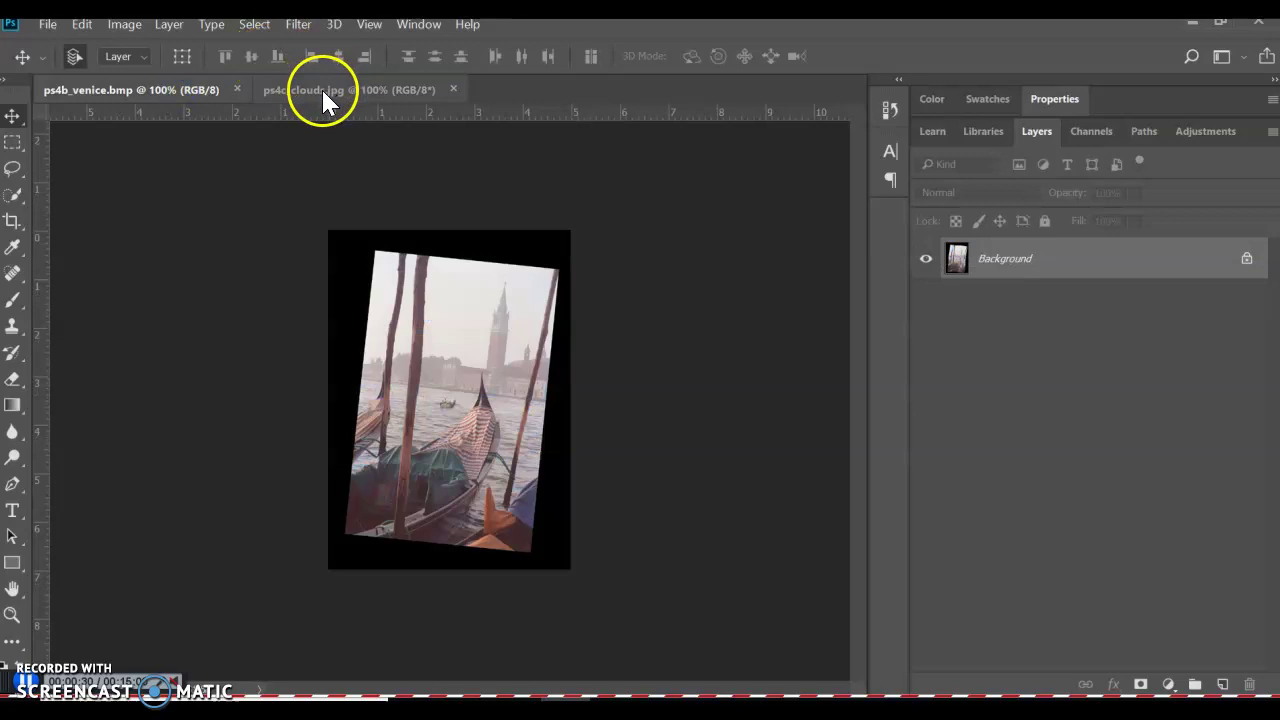
pyautogui.click(321, 87)
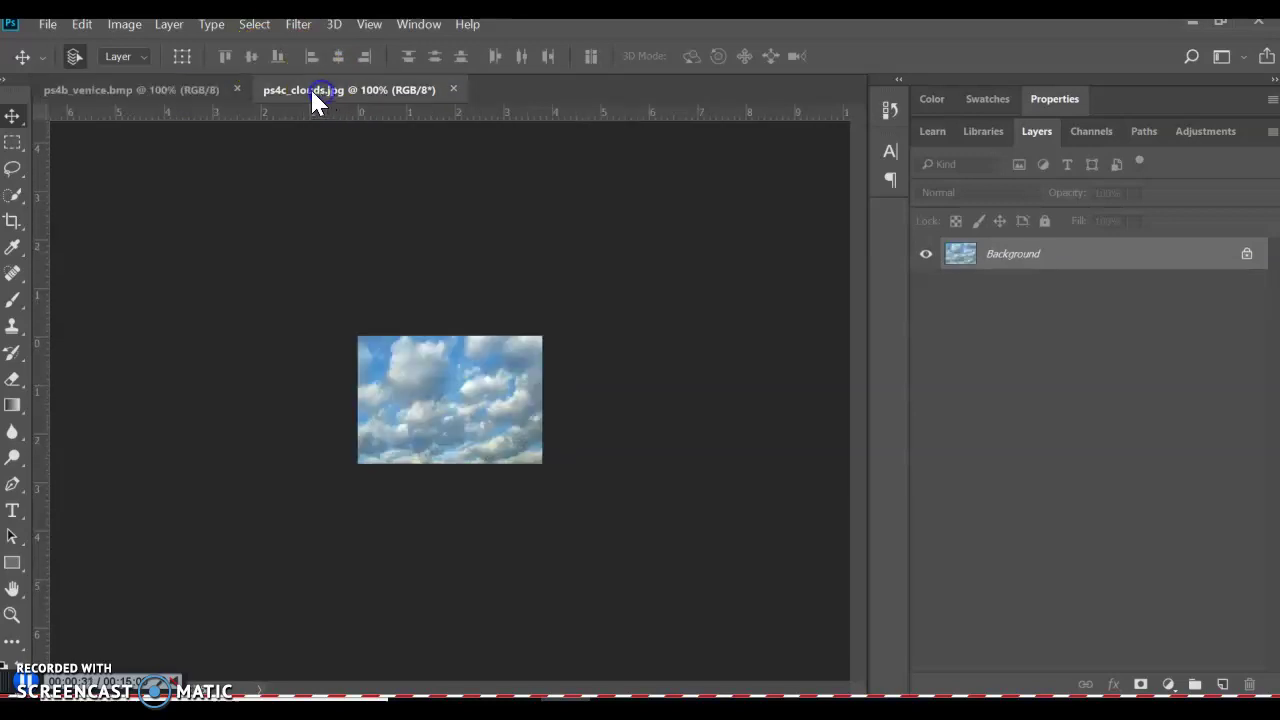
pyautogui.click(158, 86)
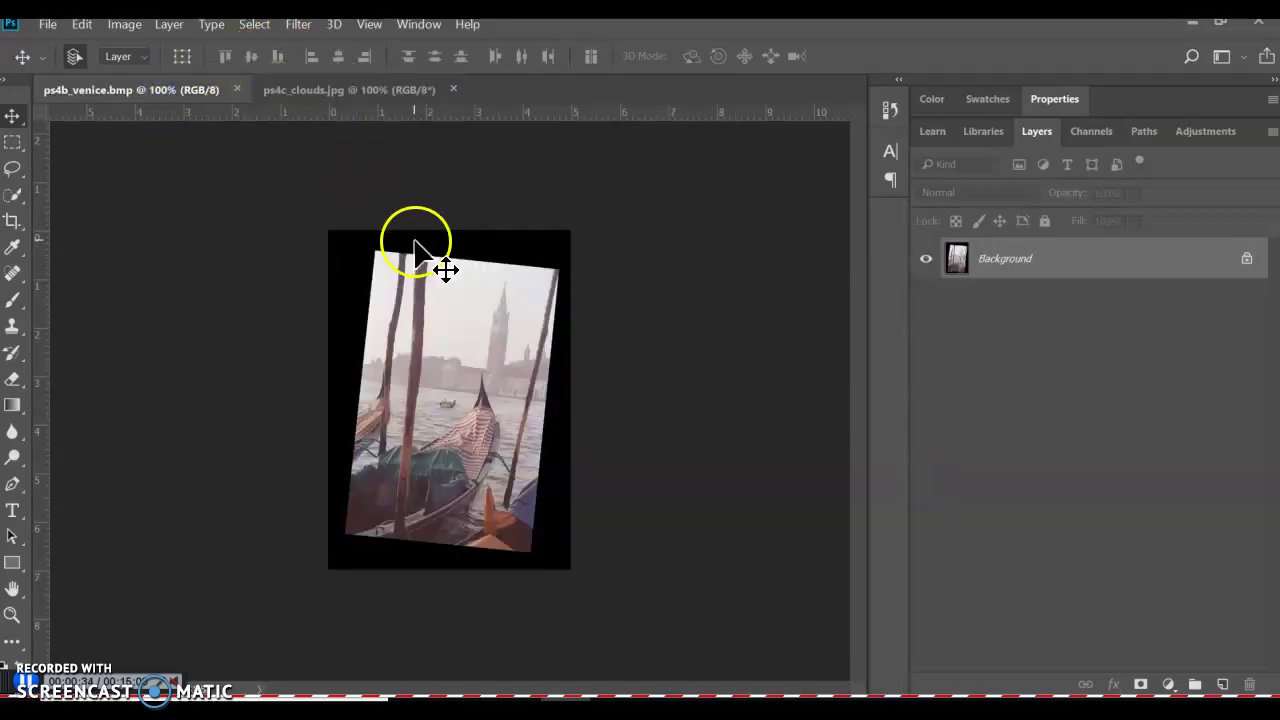
# Start a crop of the Venice image and pull all four edges in close to the tilted photo.
pyautogui.scroll(2, 446, 355)
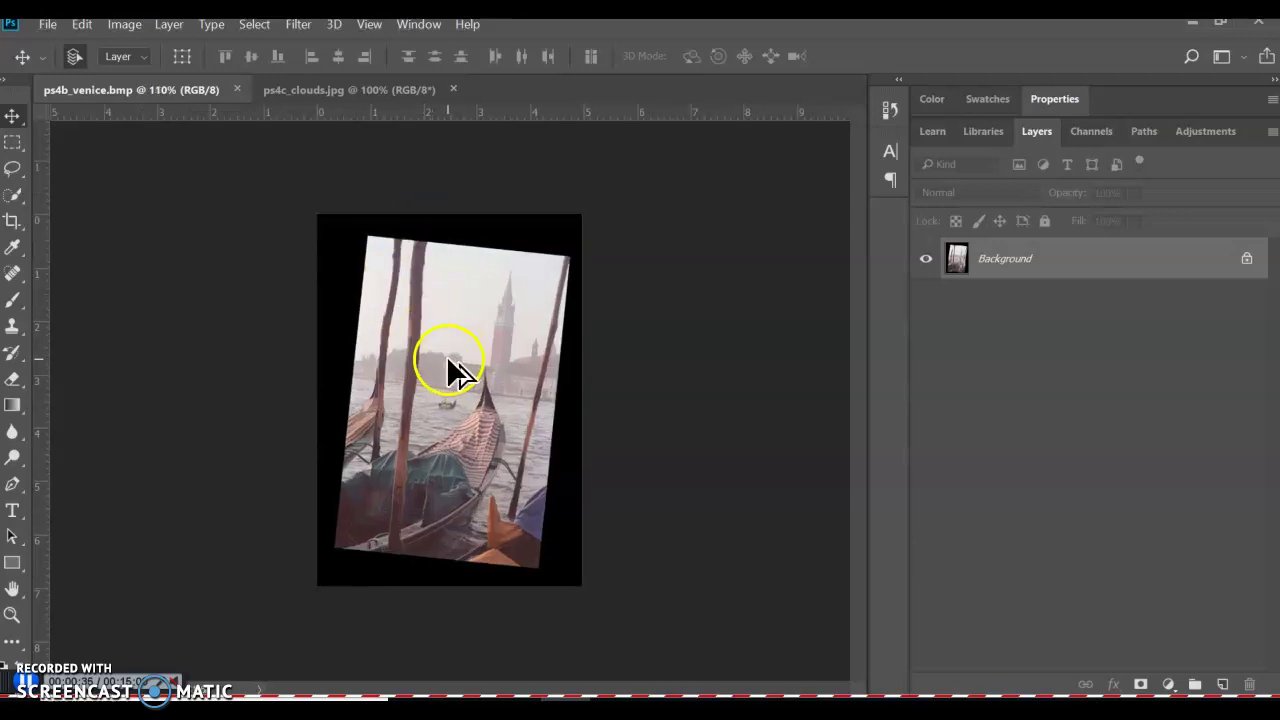
pyautogui.click(12, 223)
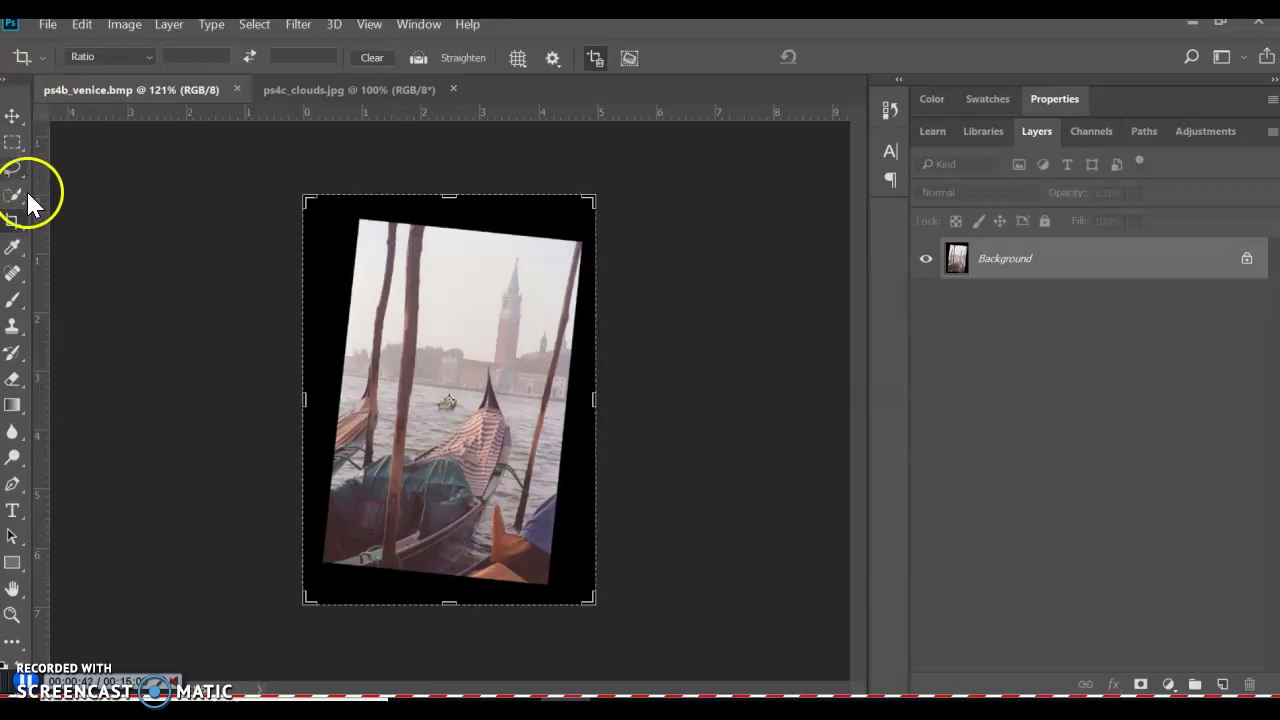
pyautogui.click(755, 183)
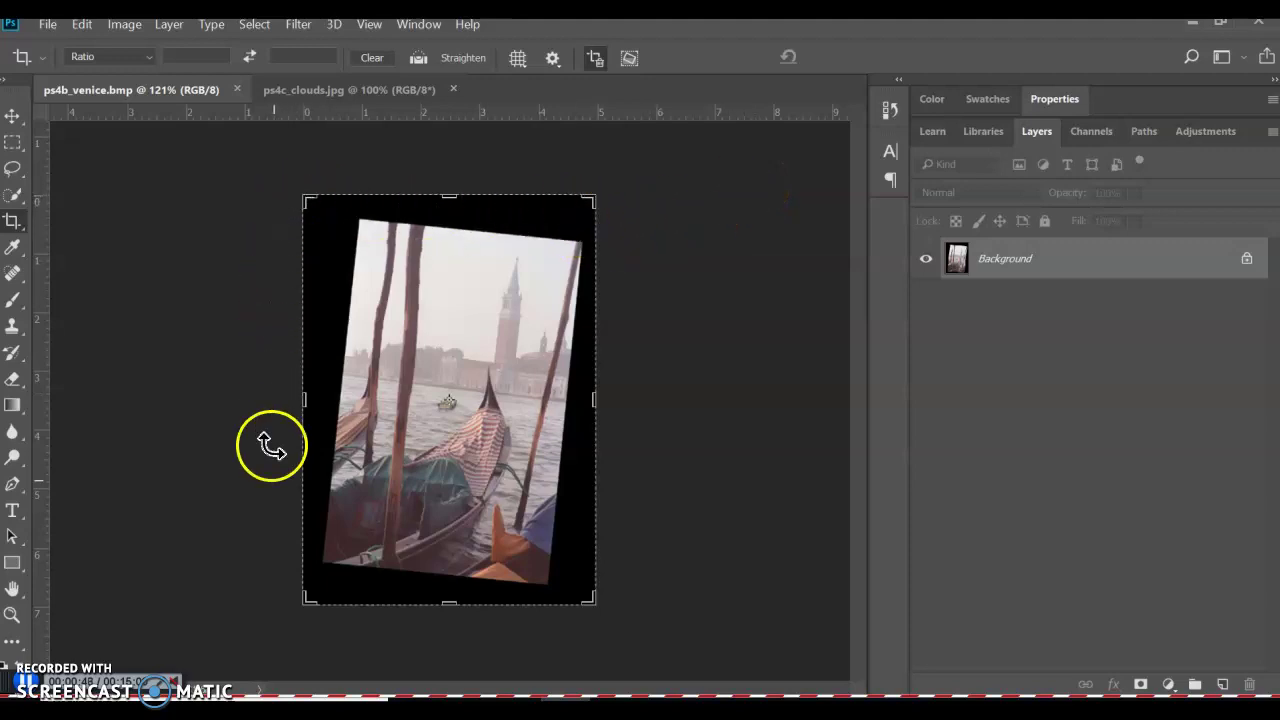
pyautogui.moveTo(455, 607); pyautogui.dragTo(451, 593)
pyautogui.moveTo(457, 207); pyautogui.dragTo(453, 230)
pyautogui.moveTo(305, 391); pyautogui.dragTo(326, 392)
pyautogui.moveTo(580, 402); pyautogui.dragTo(571, 406)
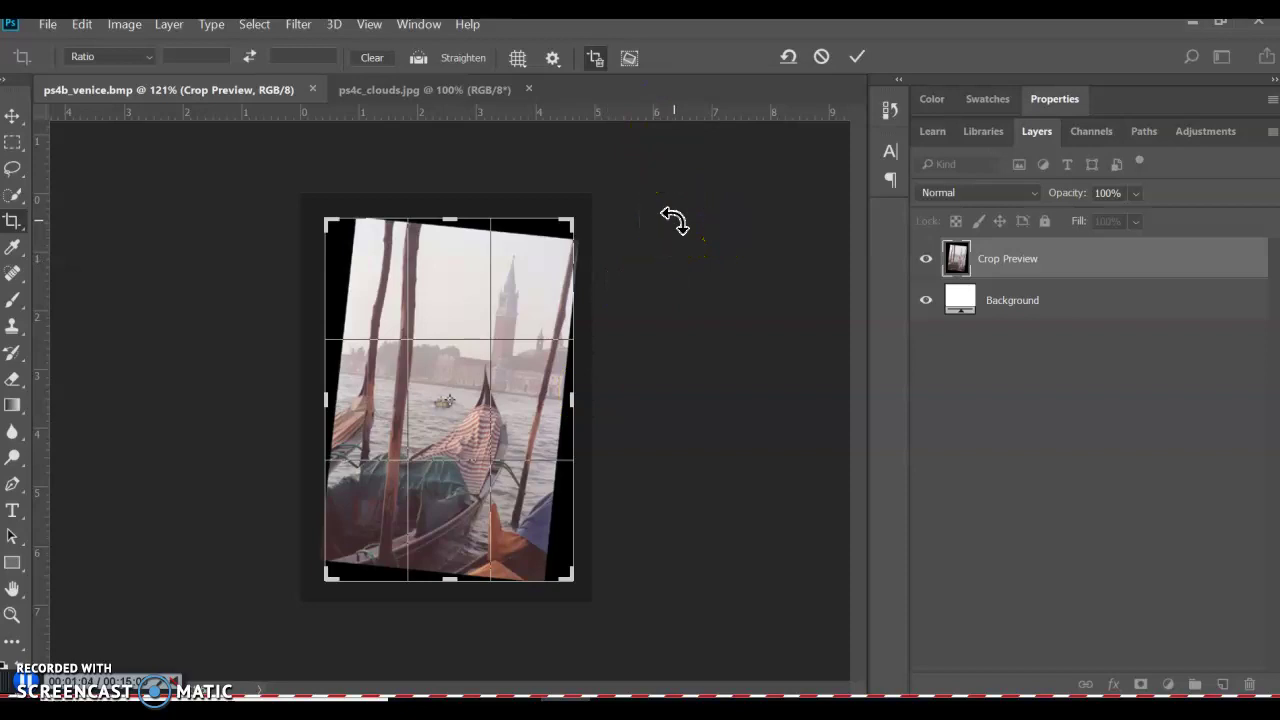
# Rotate the crop to straighten the Venice photo, tighten its edges to exclude the black border, and apply it.
pyautogui.moveTo(674, 220); pyautogui.dragTo(669, 167)
pyautogui.moveTo(451, 580); pyautogui.dragTo(452, 582)
pyautogui.moveTo(330, 401); pyautogui.dragTo(335, 402)
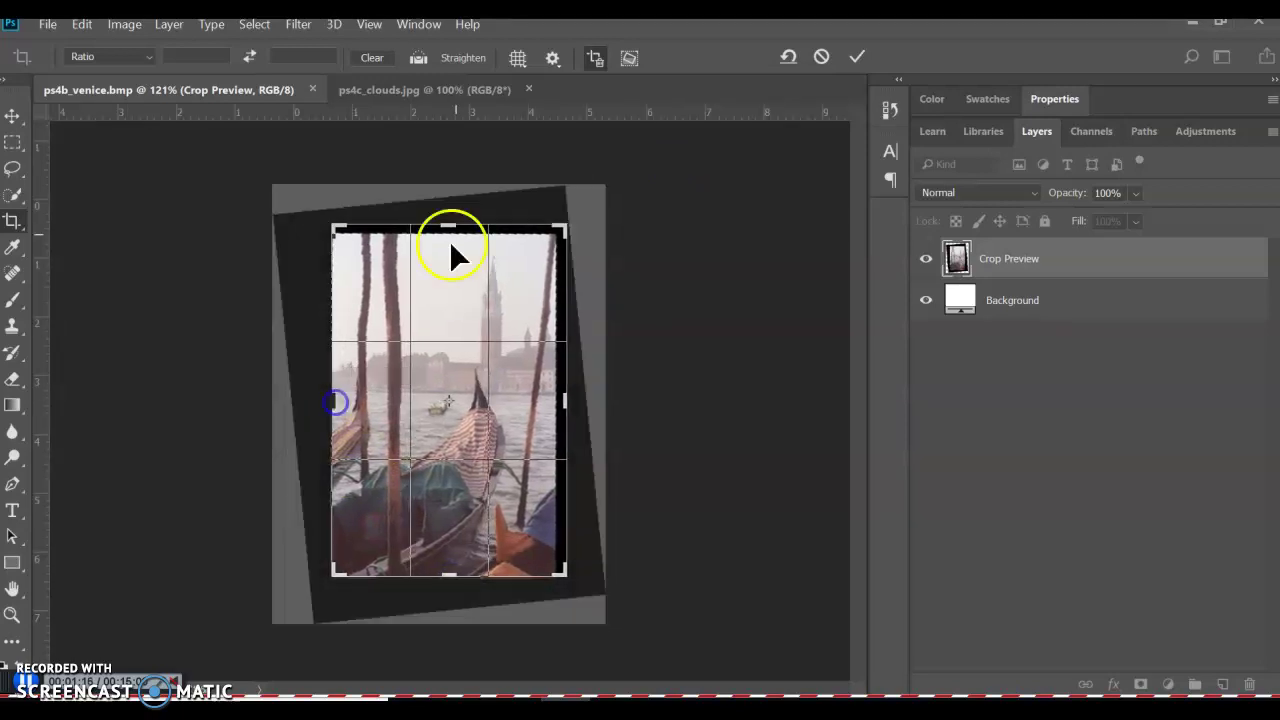
pyautogui.moveTo(455, 218); pyautogui.dragTo(451, 224)
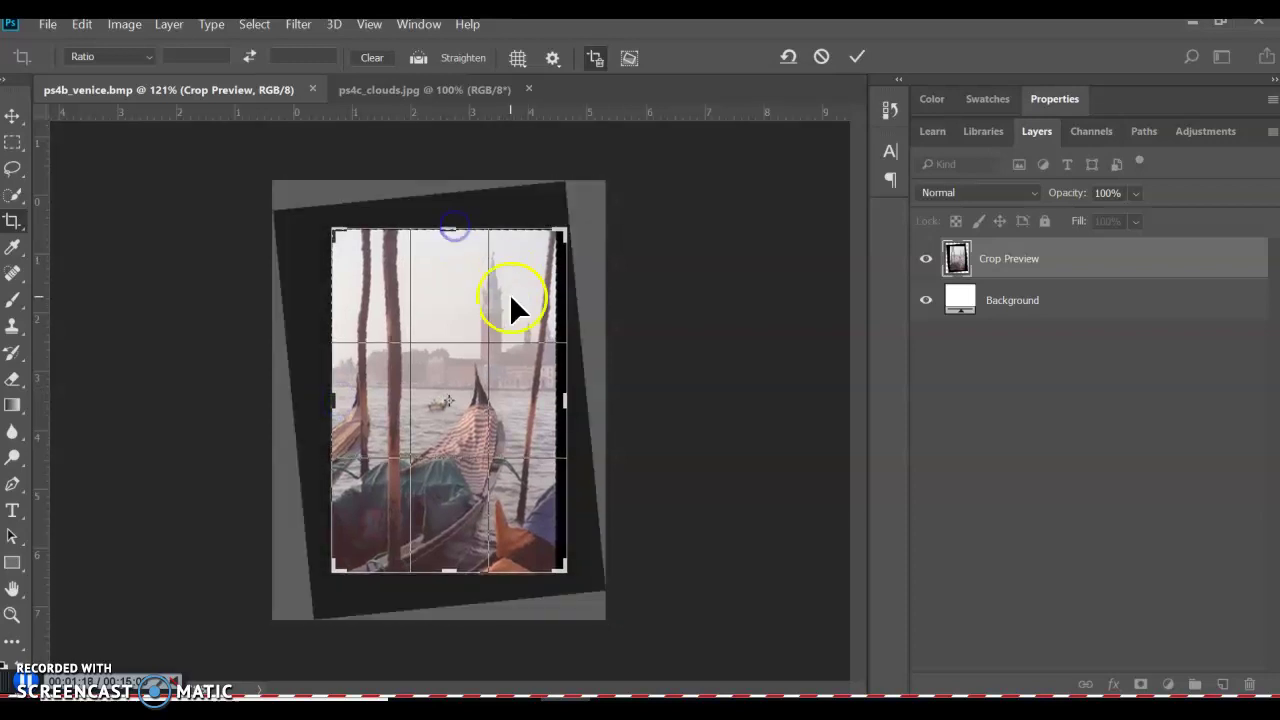
pyautogui.moveTo(566, 403); pyautogui.dragTo(560, 395)
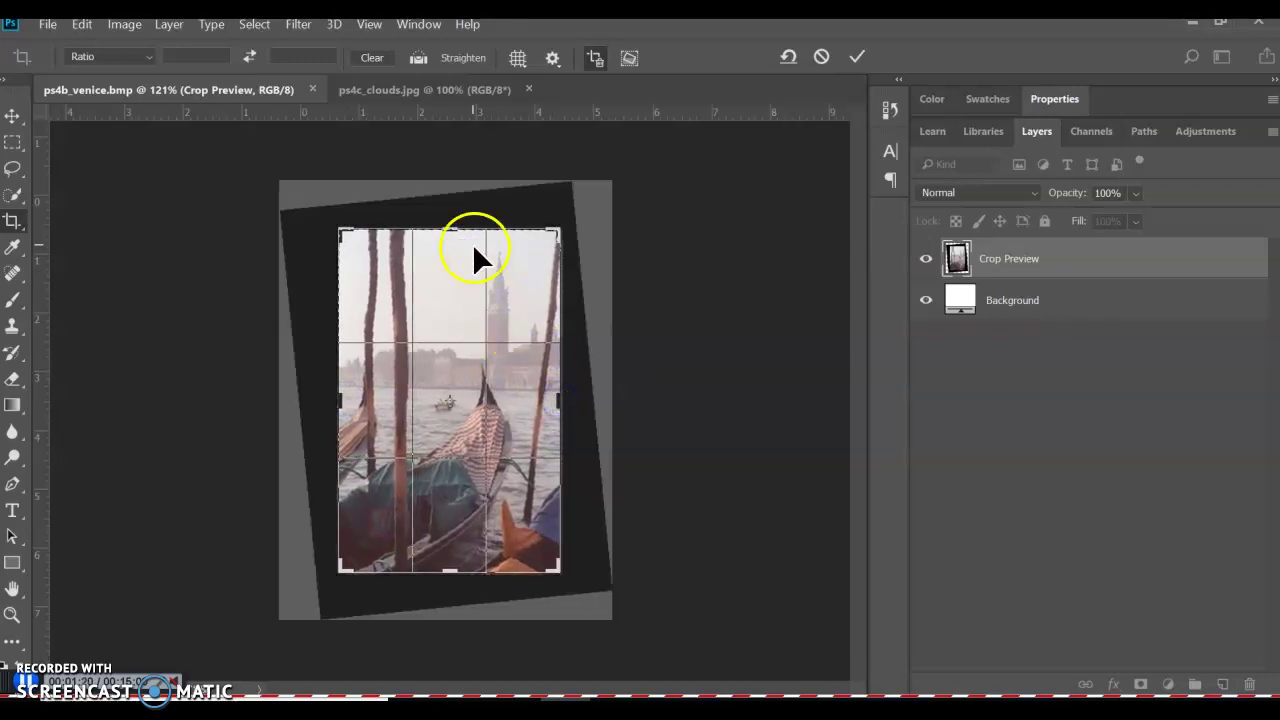
pyautogui.moveTo(447, 223); pyautogui.dragTo(457, 224)
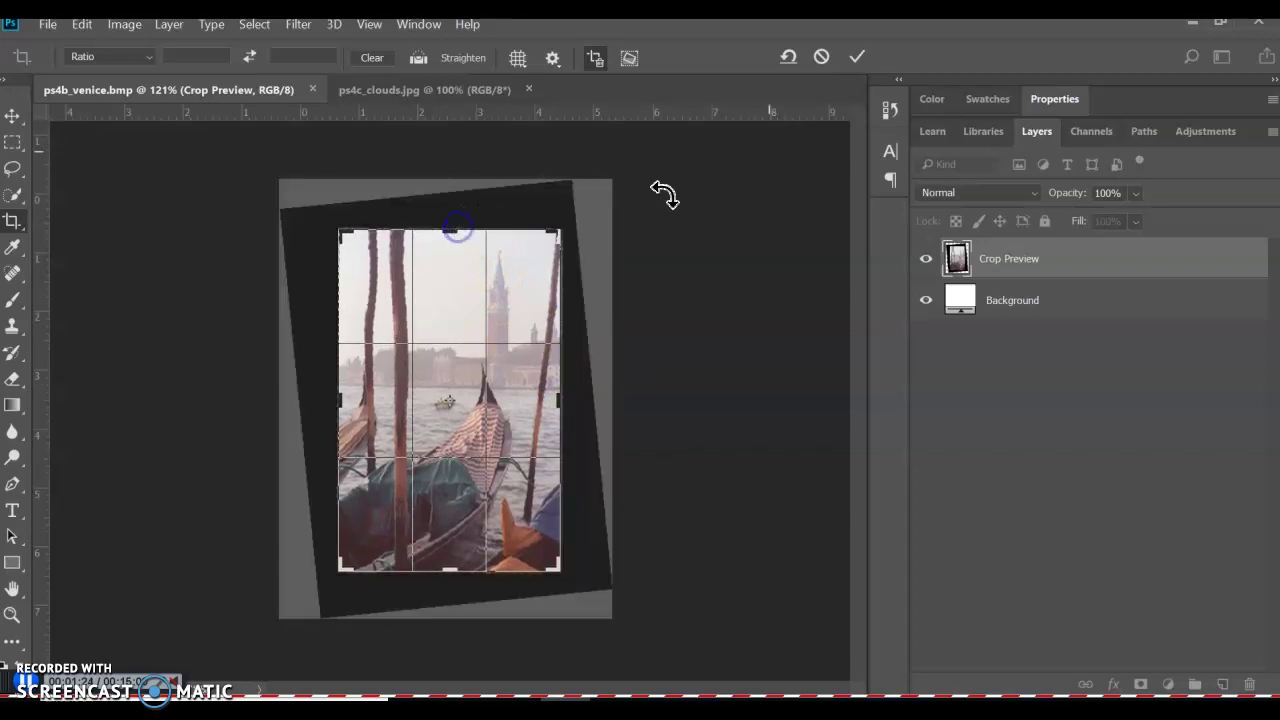
pyautogui.click(856, 57)
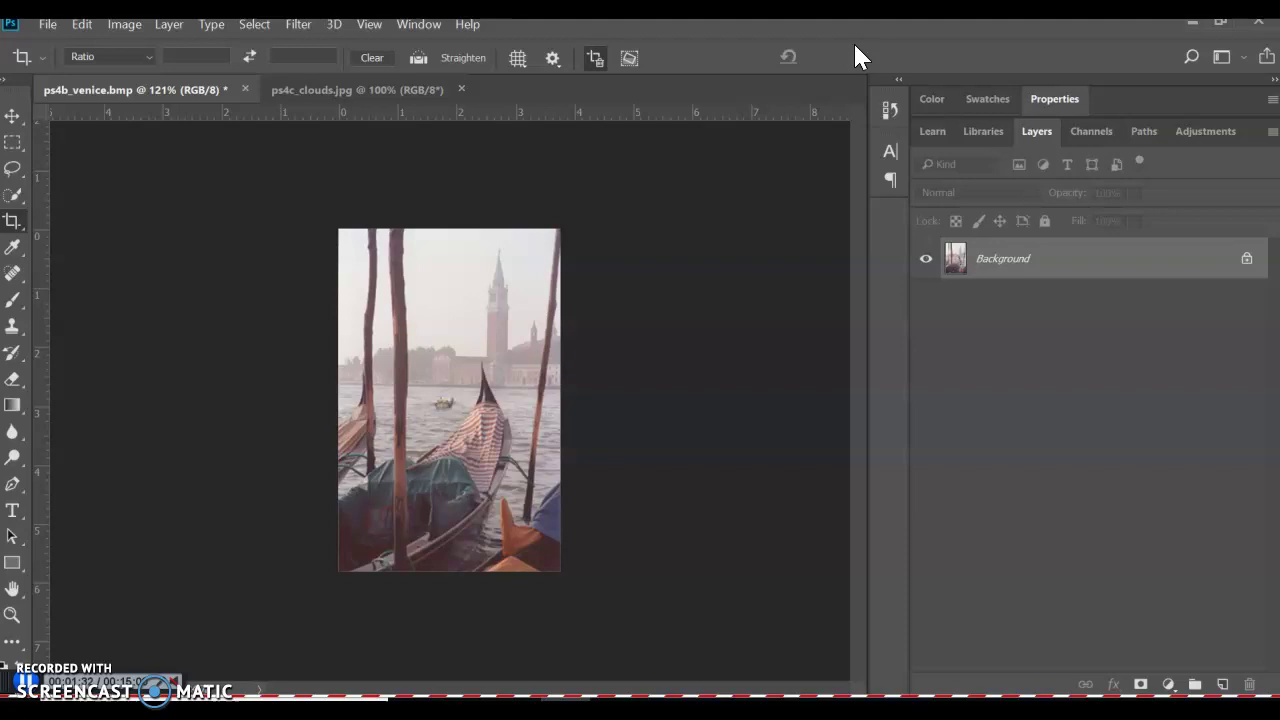
# Apply a Levels adjustment to the Venice photo with RGB input levels of 67, 0.95 and 226.
pyautogui.hotkey('ctrl', '0')
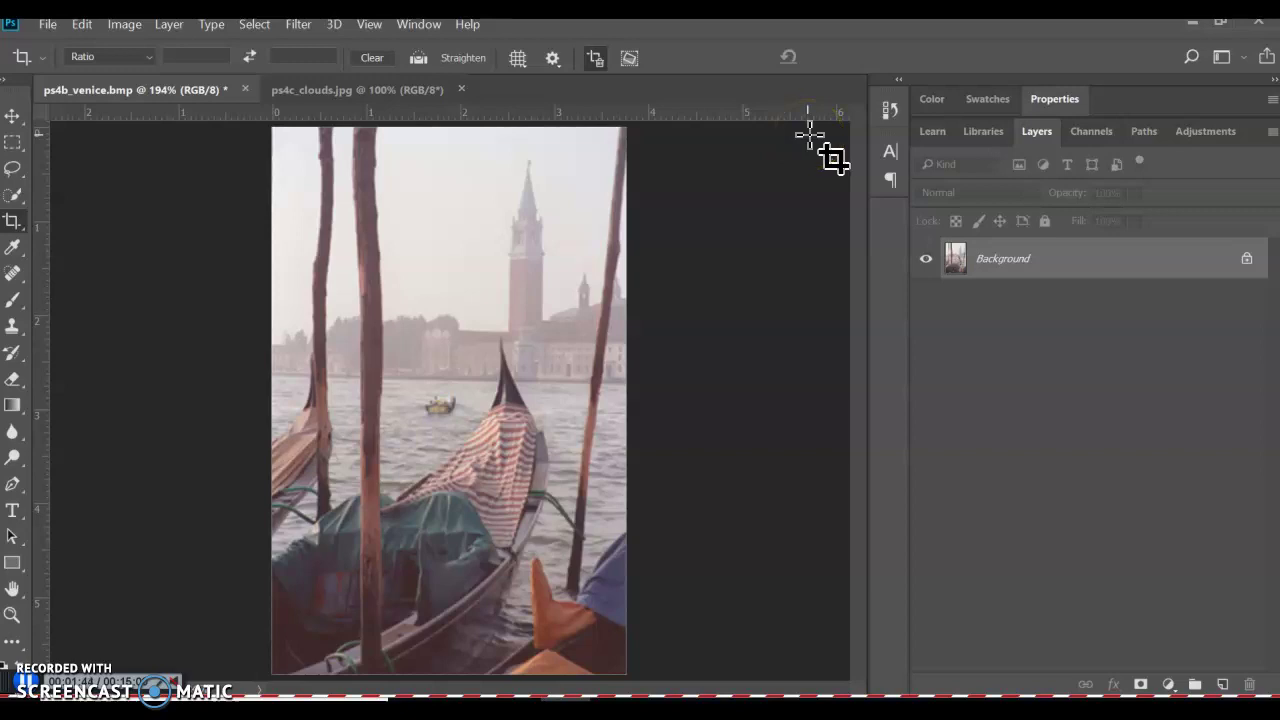
pyautogui.click(142, 25)
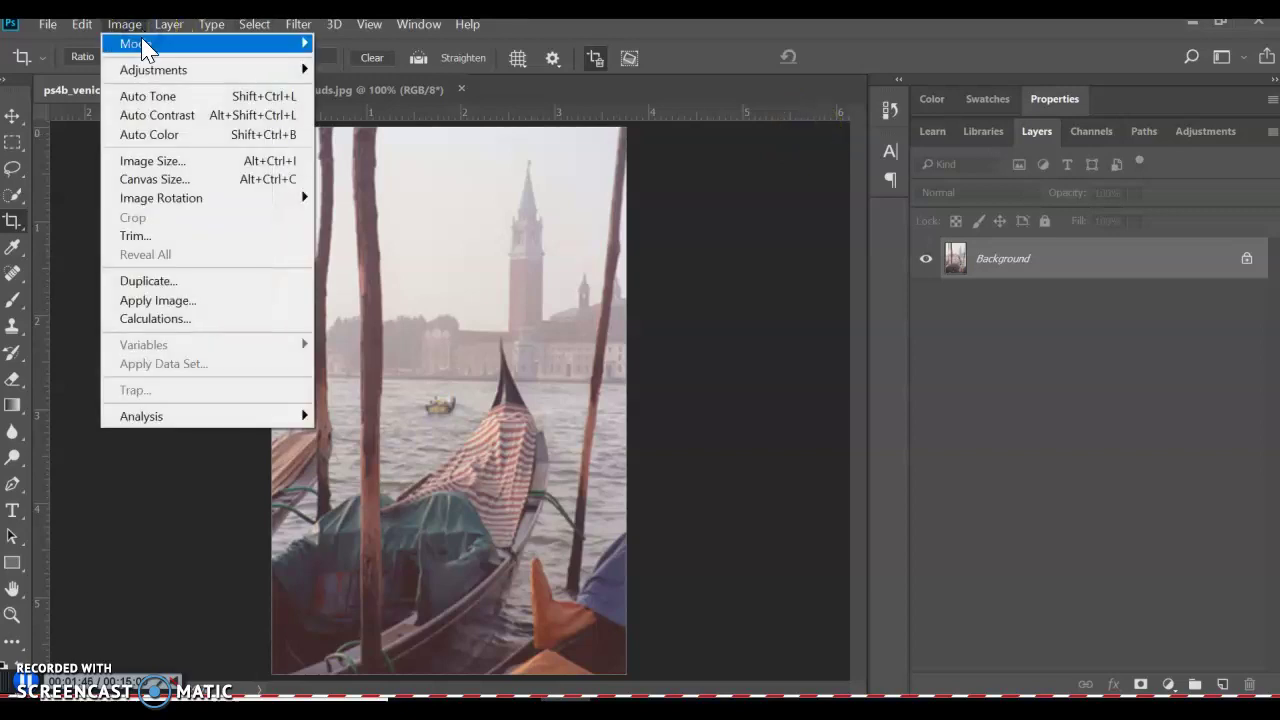
pyautogui.moveTo(152, 78)
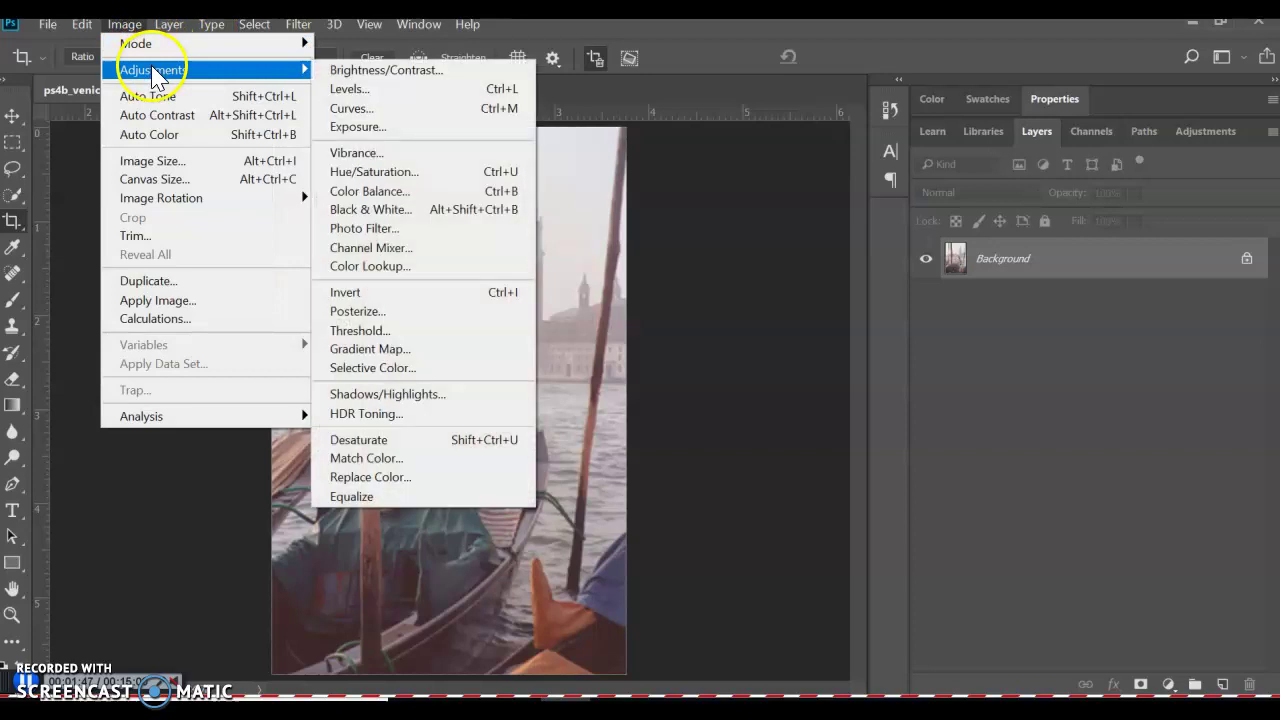
pyautogui.click(488, 90)
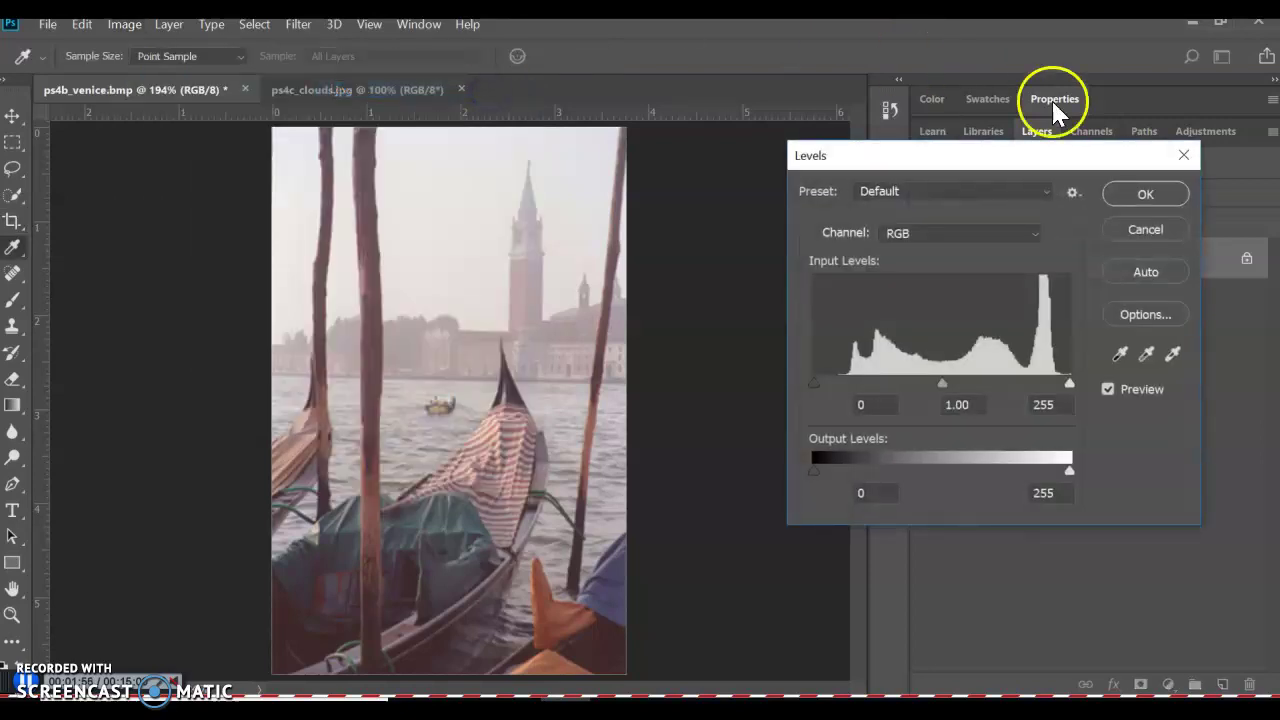
pyautogui.moveTo(1000, 160); pyautogui.dragTo(922, 140)
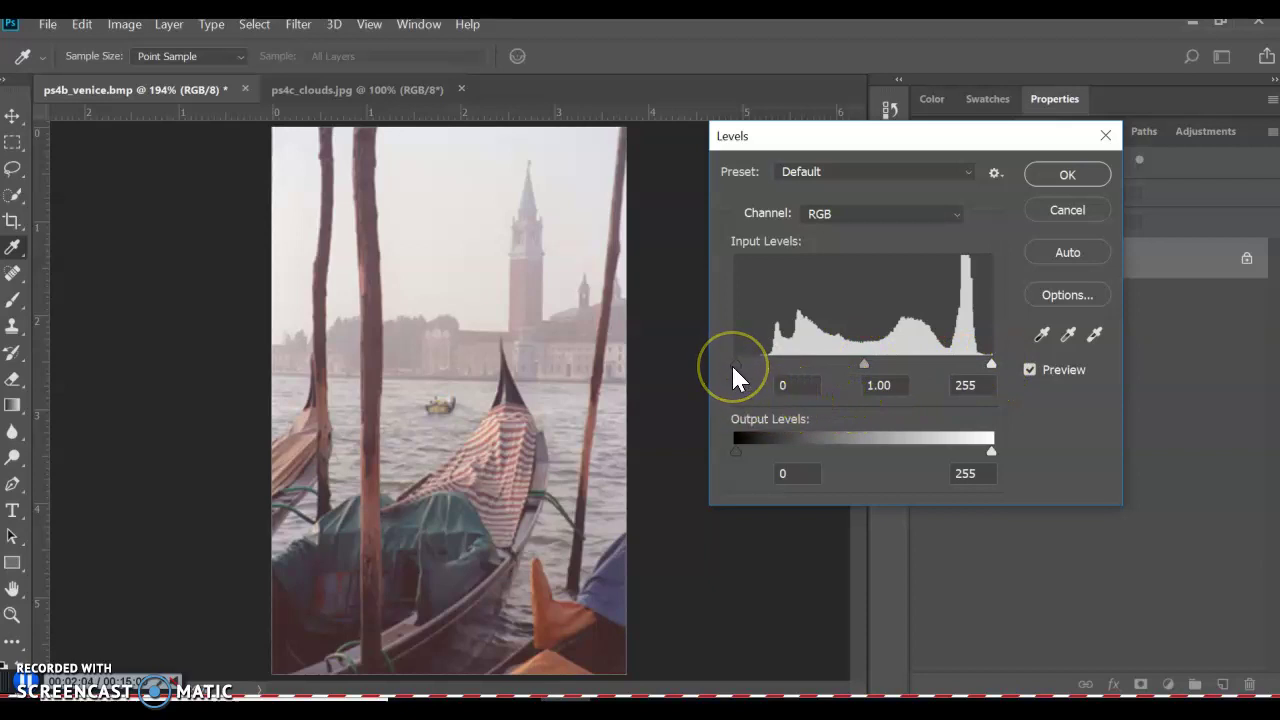
pyautogui.moveTo(733, 367); pyautogui.dragTo(803, 351)
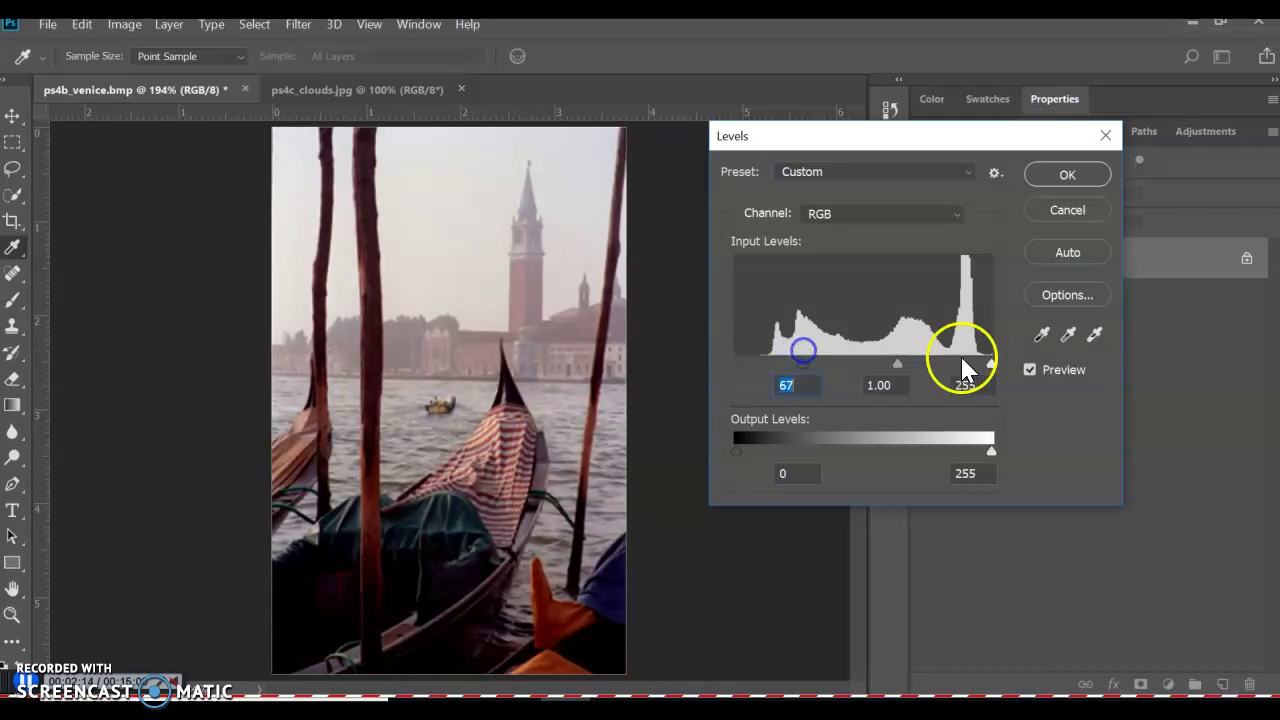
pyautogui.moveTo(991, 364); pyautogui.dragTo(962, 366)
pyautogui.moveTo(884, 368)
pyautogui.mouseDown()
pyautogui.moveTo(864, 368)
pyautogui.moveTo(886, 372)
pyautogui.mouseUp()
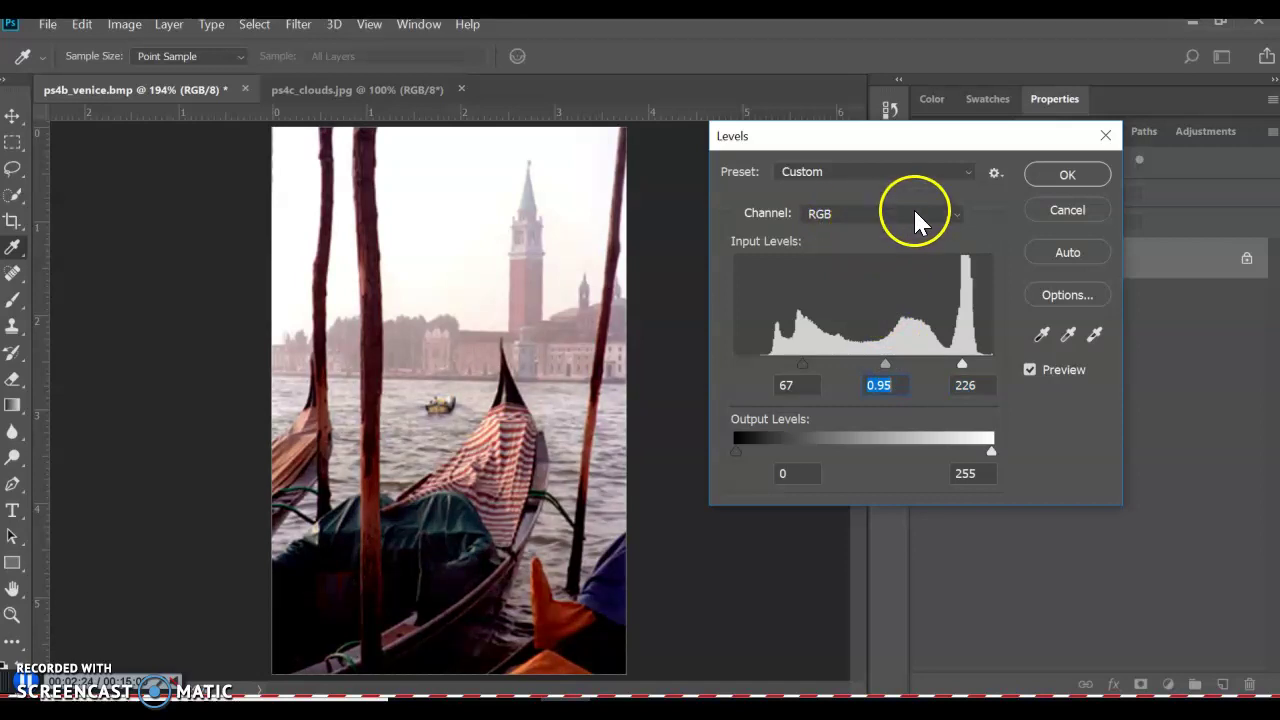
pyautogui.click(1056, 174)
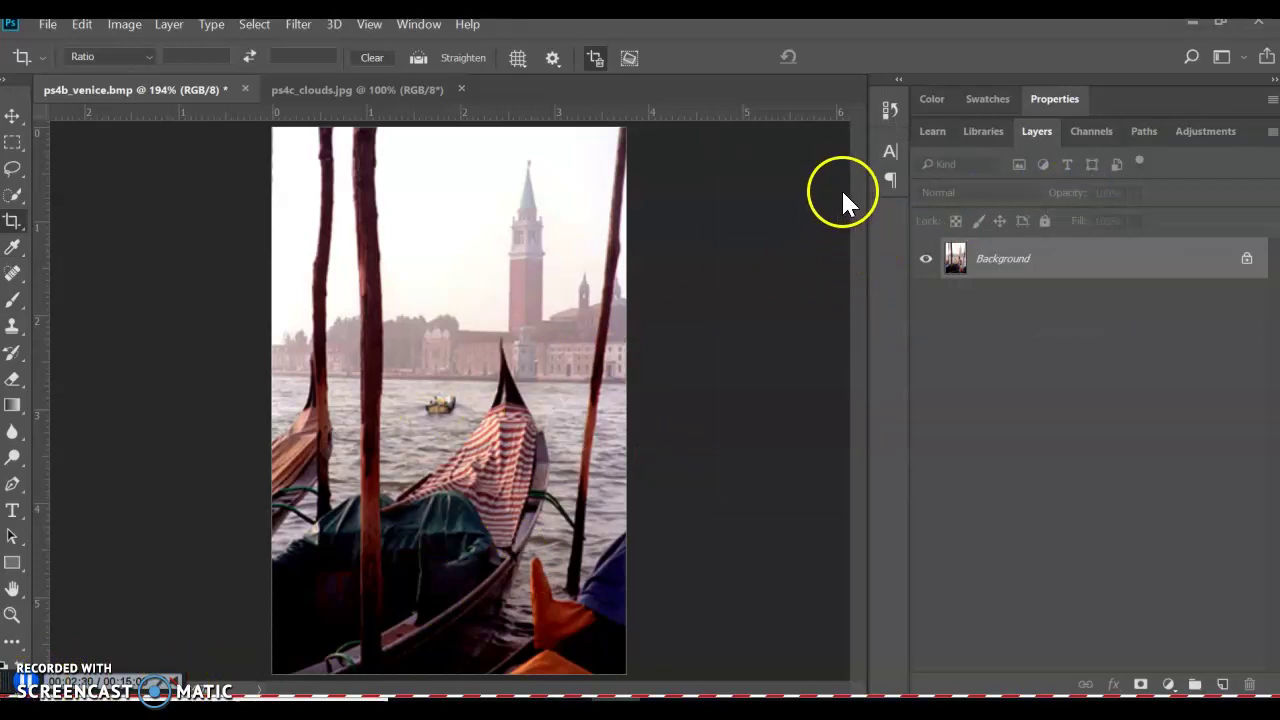
# Display the History panel and lengthen it to show the full list of states.
pyautogui.click(886, 112)
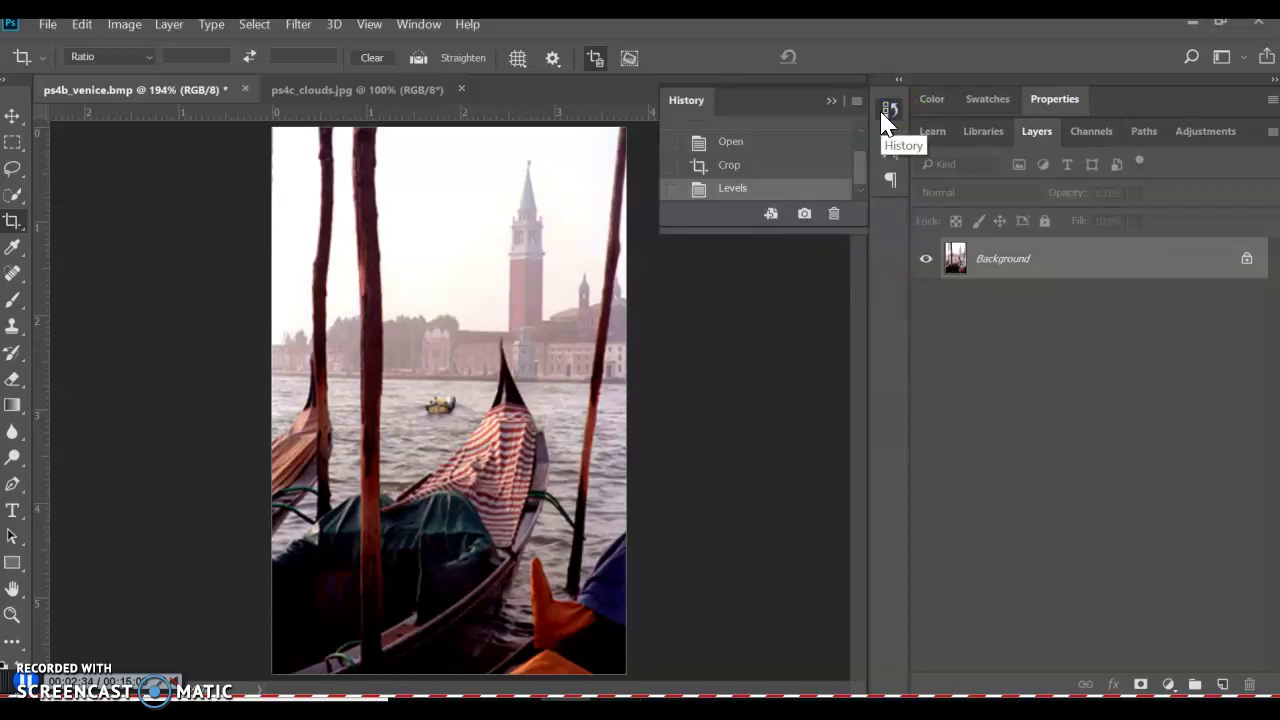
pyautogui.click(886, 114)
pyautogui.click(886, 114)
pyautogui.moveTo(749, 232); pyautogui.dragTo(756, 489)
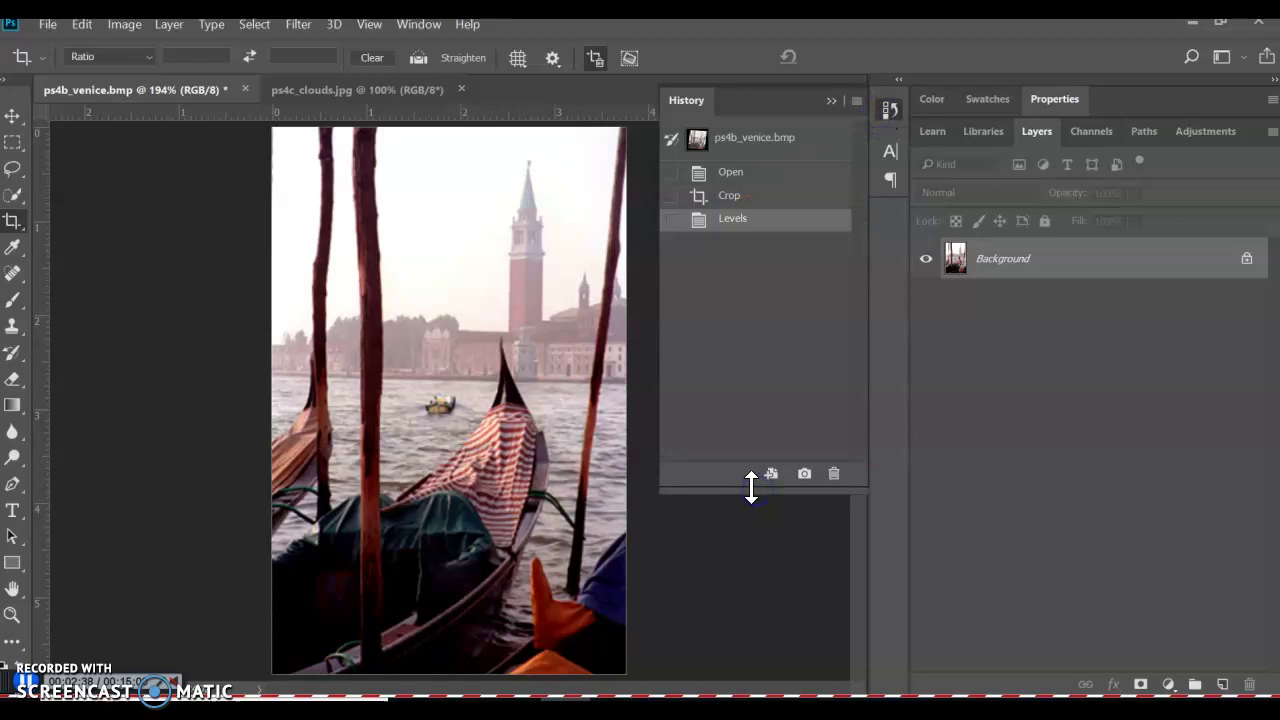
# Compare the Open, Crop and Levels history states, return to the Levels state, and close the History panel.
pyautogui.click(735, 197)
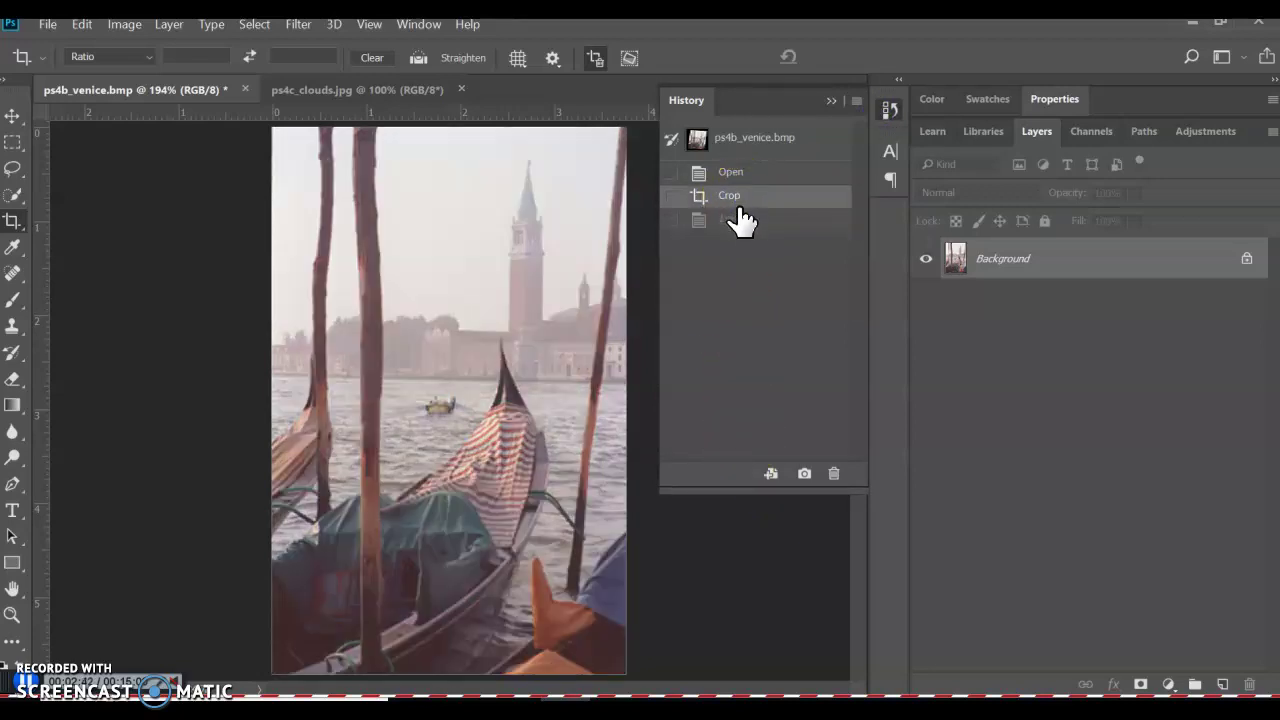
pyautogui.click(727, 222)
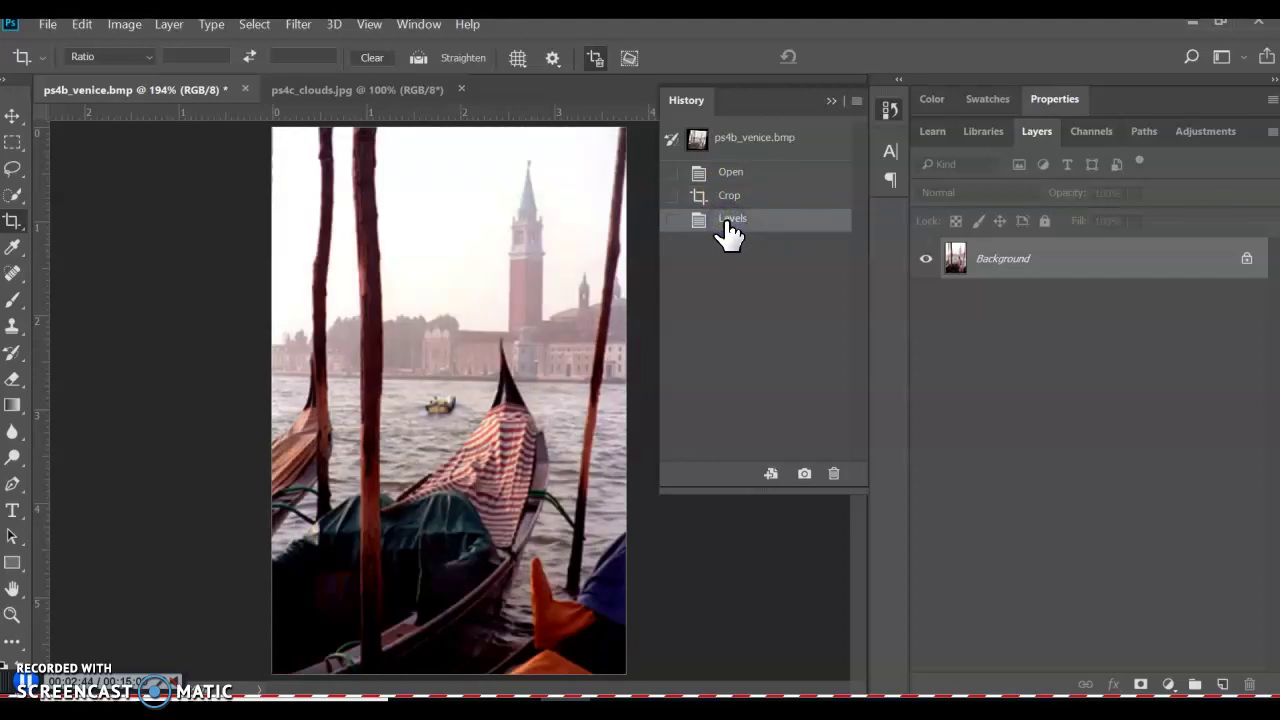
pyautogui.click(722, 175)
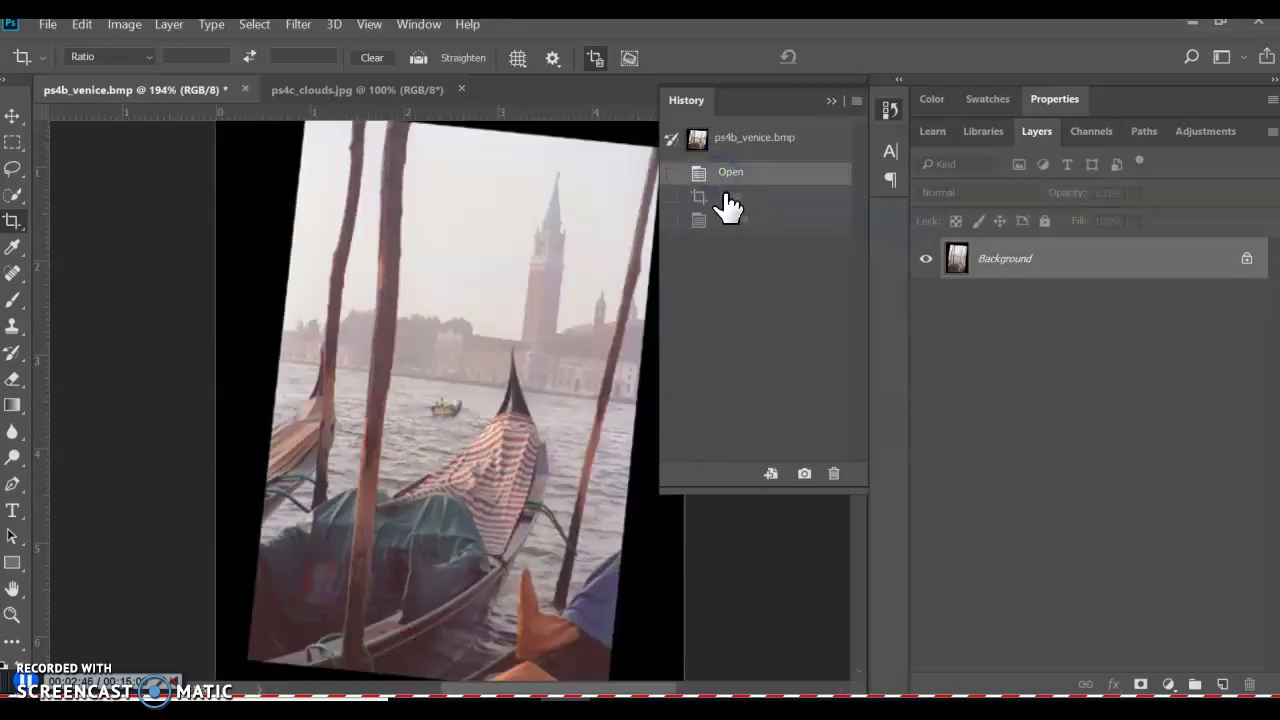
pyautogui.click(727, 198)
pyautogui.click(729, 222)
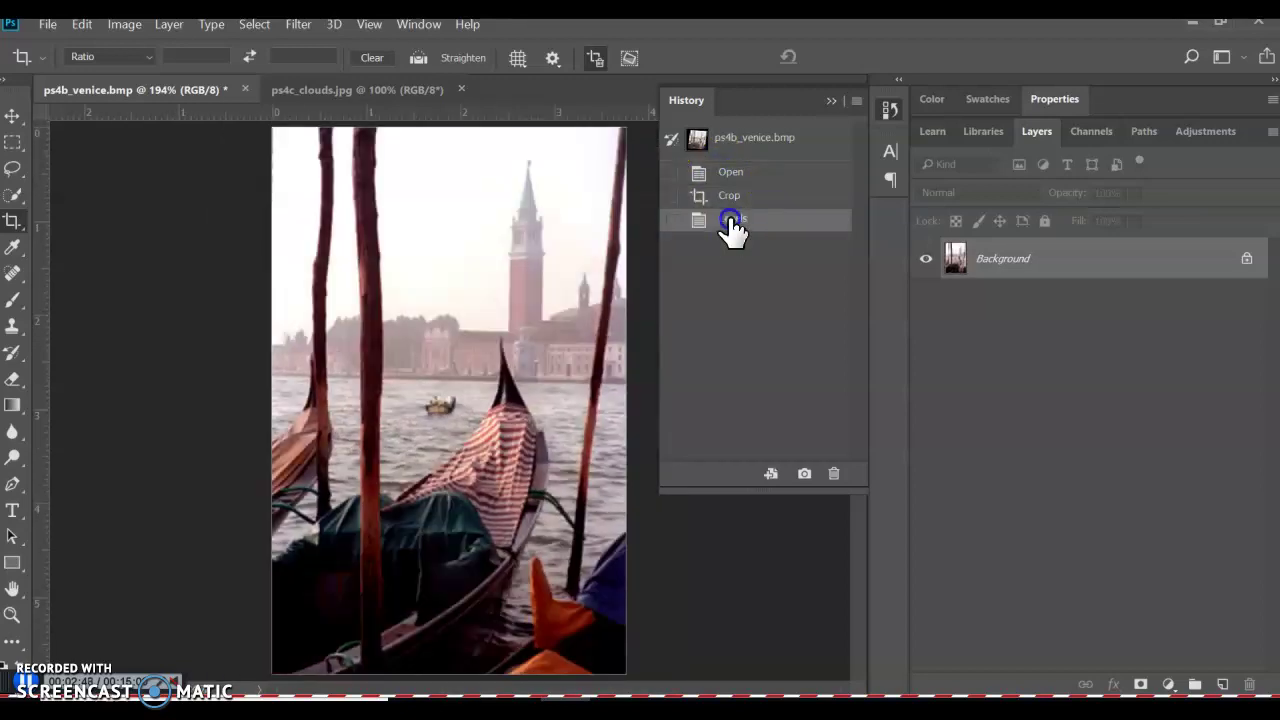
pyautogui.click(877, 152)
pyautogui.click(887, 111)
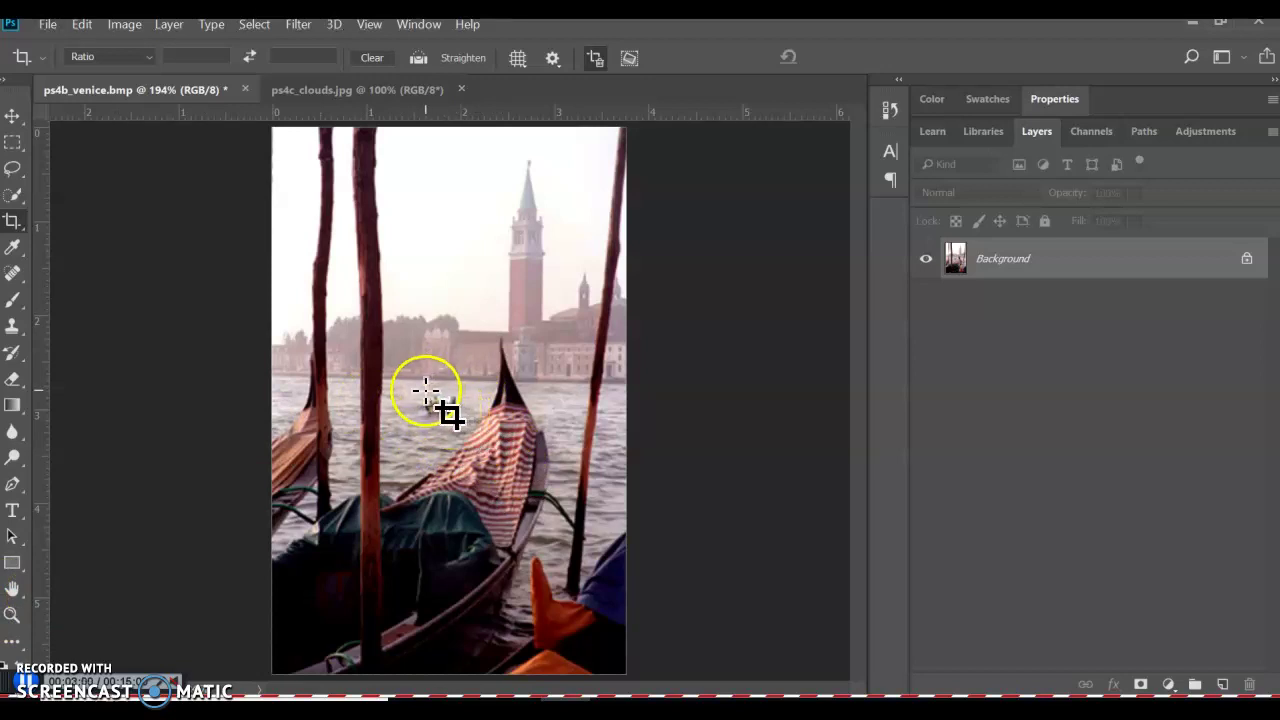
# Select the Clone Stamp tool and set its soft brush to 18 px for retouching the small yellow boat.
pyautogui.scroll(8, 430, 395)
pyautogui.scroll(1, 455, 420)
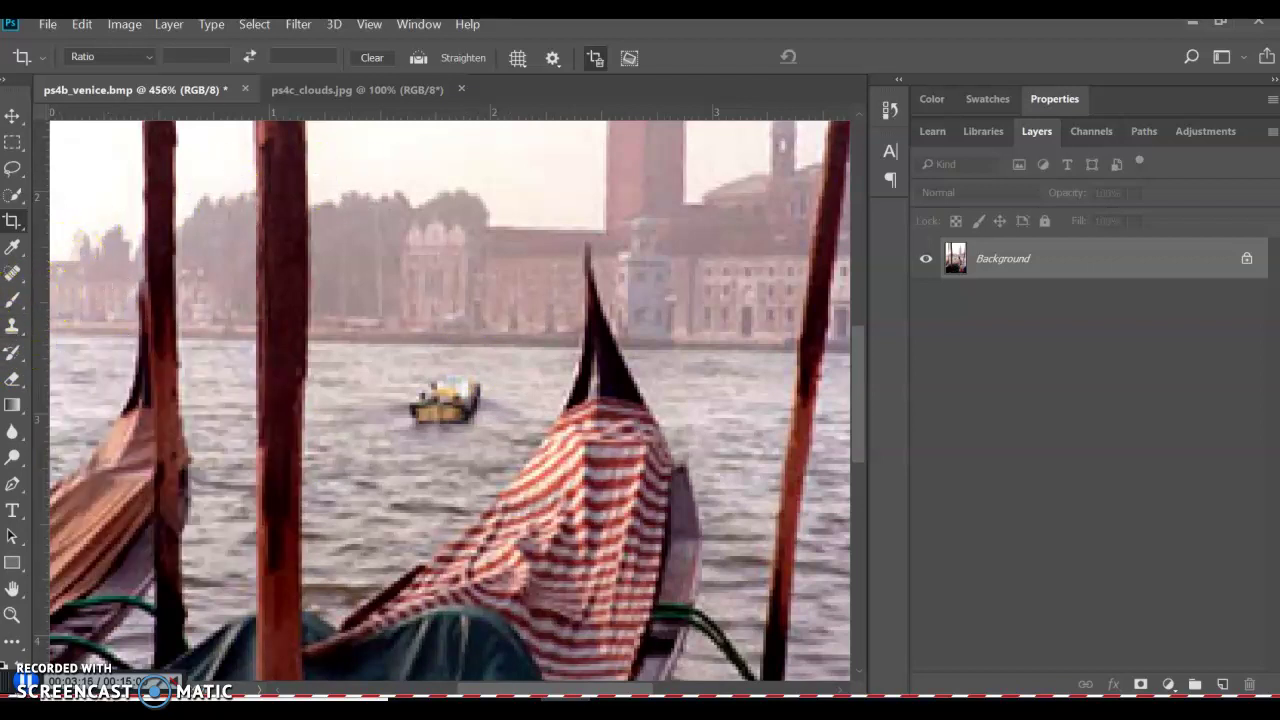
pyautogui.moveTo(12, 330)
pyautogui.mouseDown()
pyautogui.moveTo(87, 332)
pyautogui.moveTo(117, 356)
pyautogui.moveTo(120, 330)
pyautogui.mouseUp()
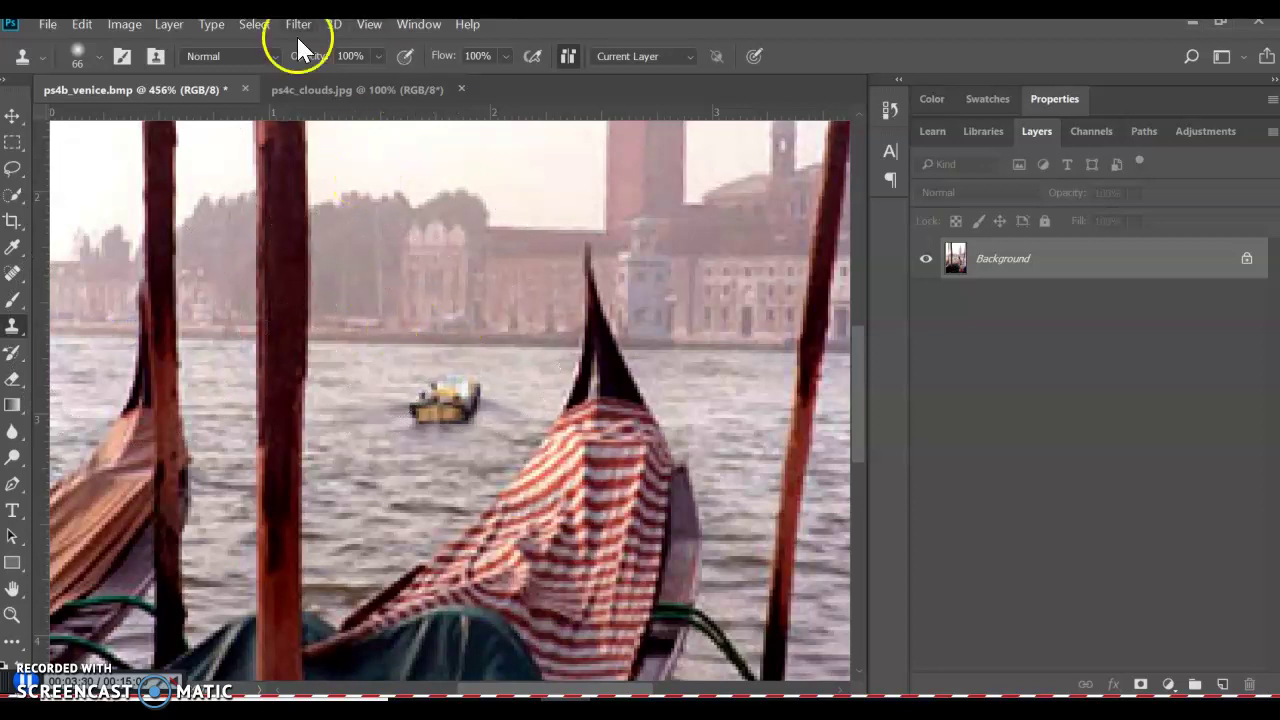
pyautogui.click(99, 53)
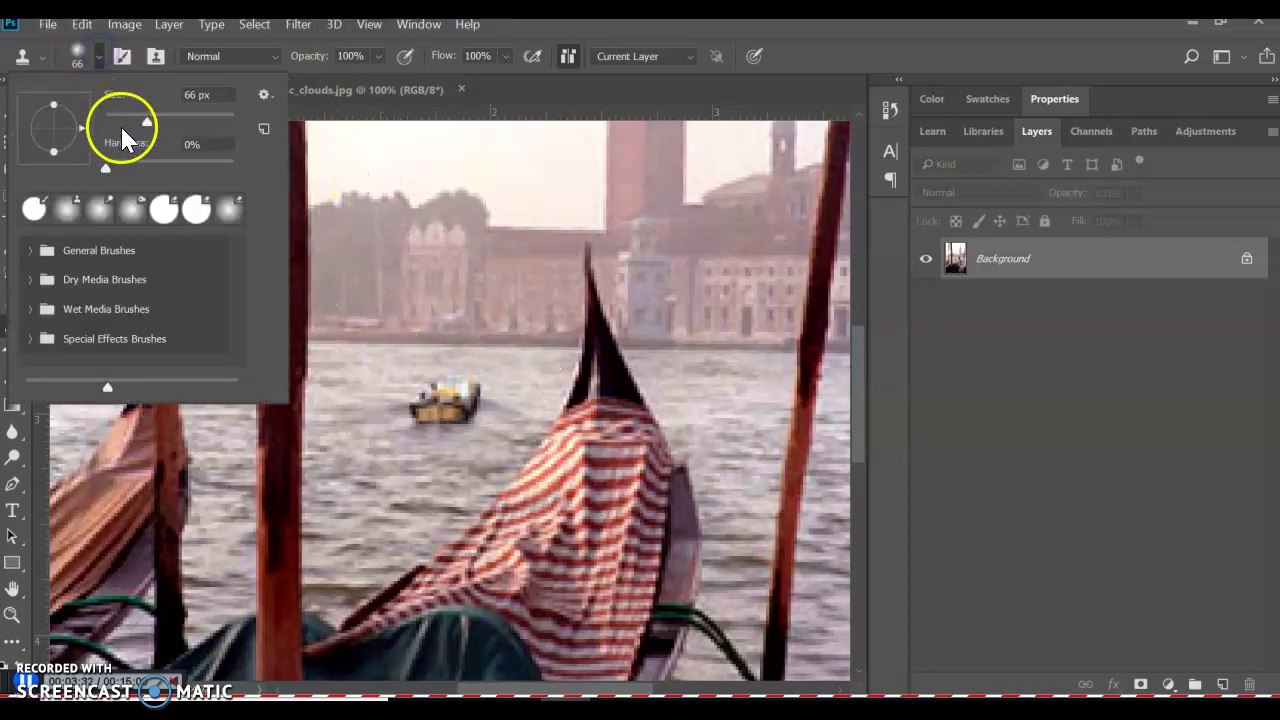
pyautogui.moveTo(147, 121); pyautogui.dragTo(116, 124)
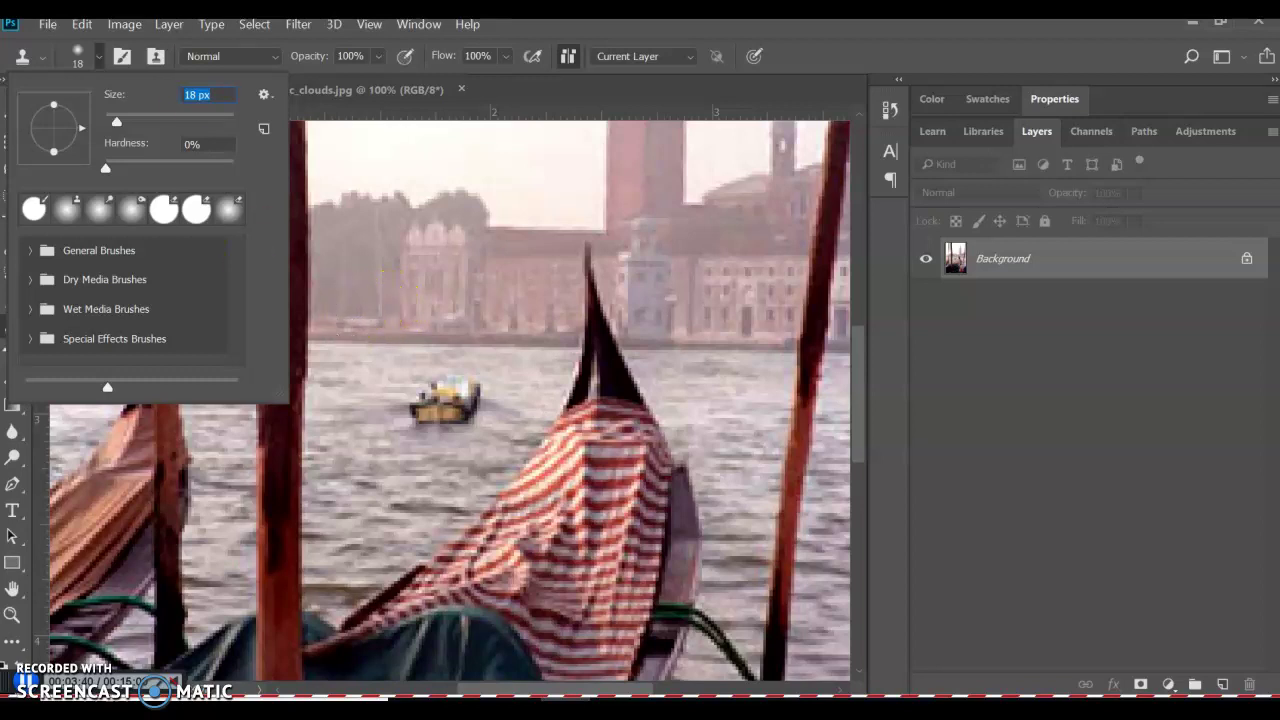
pyautogui.click(98, 56)
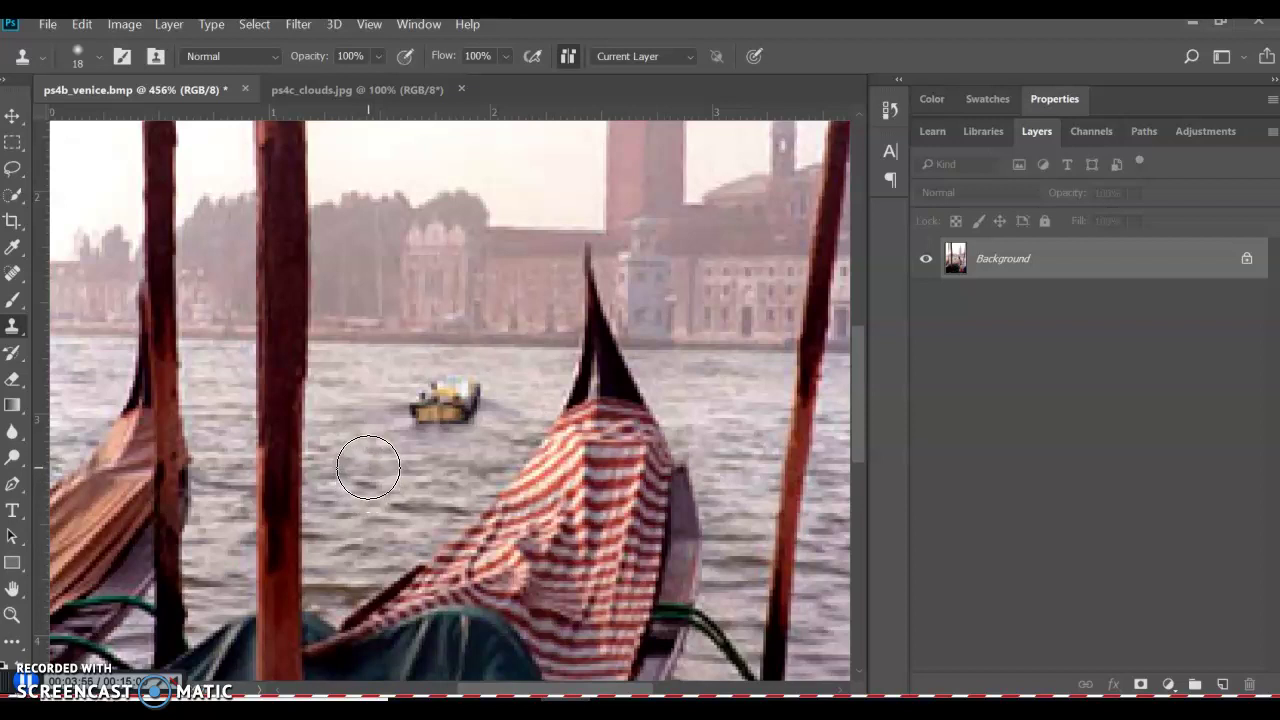
# Try cloning open water over the small yellow boat in the Venice photo, and undo the result.
pyautogui.keyDown('alt'); pyautogui.click(371, 471); pyautogui.keyUp('alt')
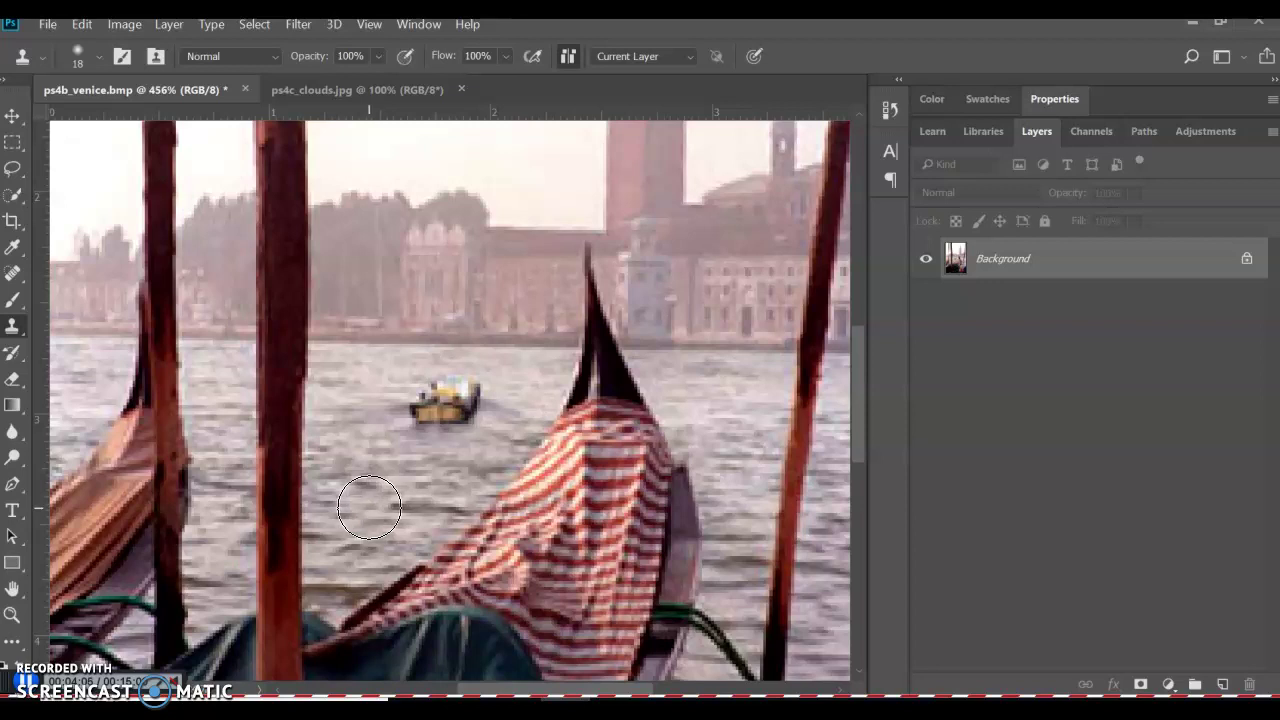
pyautogui.moveTo(369, 508)
pyautogui.mouseDown()
pyautogui.moveTo(388, 429)
pyautogui.moveTo(436, 400)
pyautogui.moveTo(439, 412)
pyautogui.moveTo(401, 433)
pyautogui.moveTo(429, 412)
pyautogui.moveTo(410, 410)
pyautogui.moveTo(474, 408)
pyautogui.moveTo(478, 383)
pyautogui.moveTo(428, 392)
pyautogui.mouseUp()
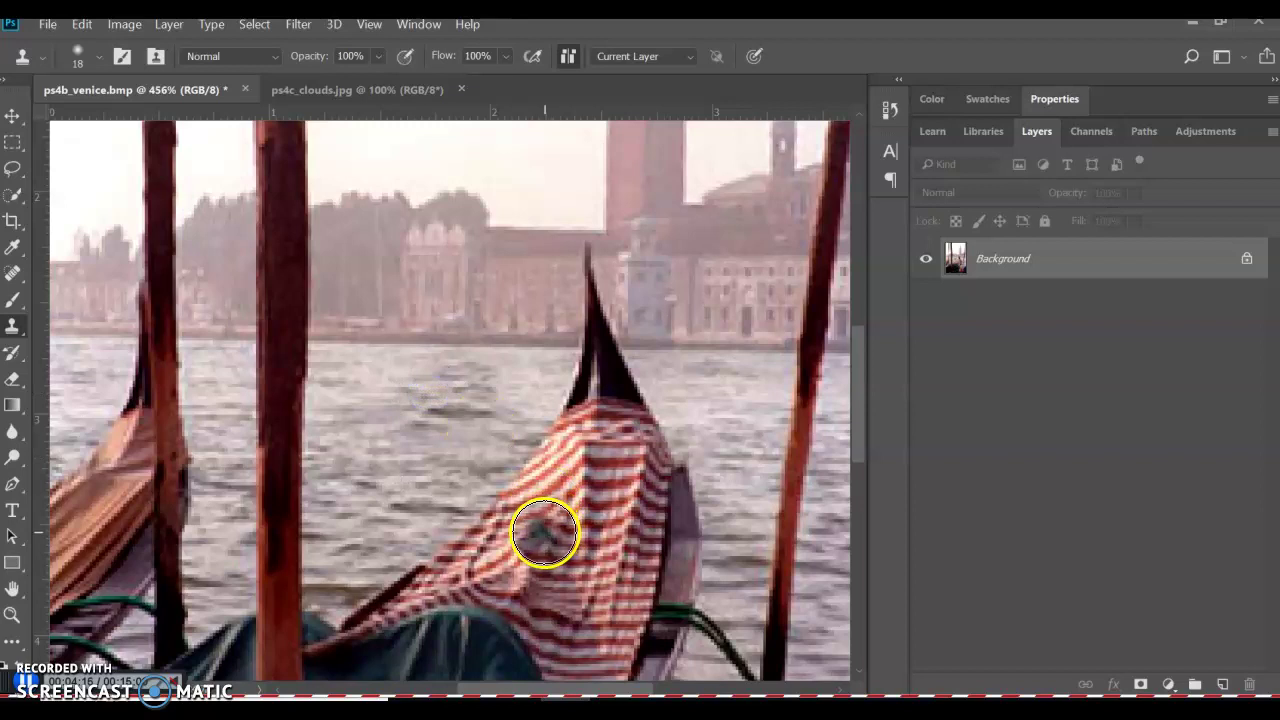
pyautogui.scroll(-2, 544, 532)
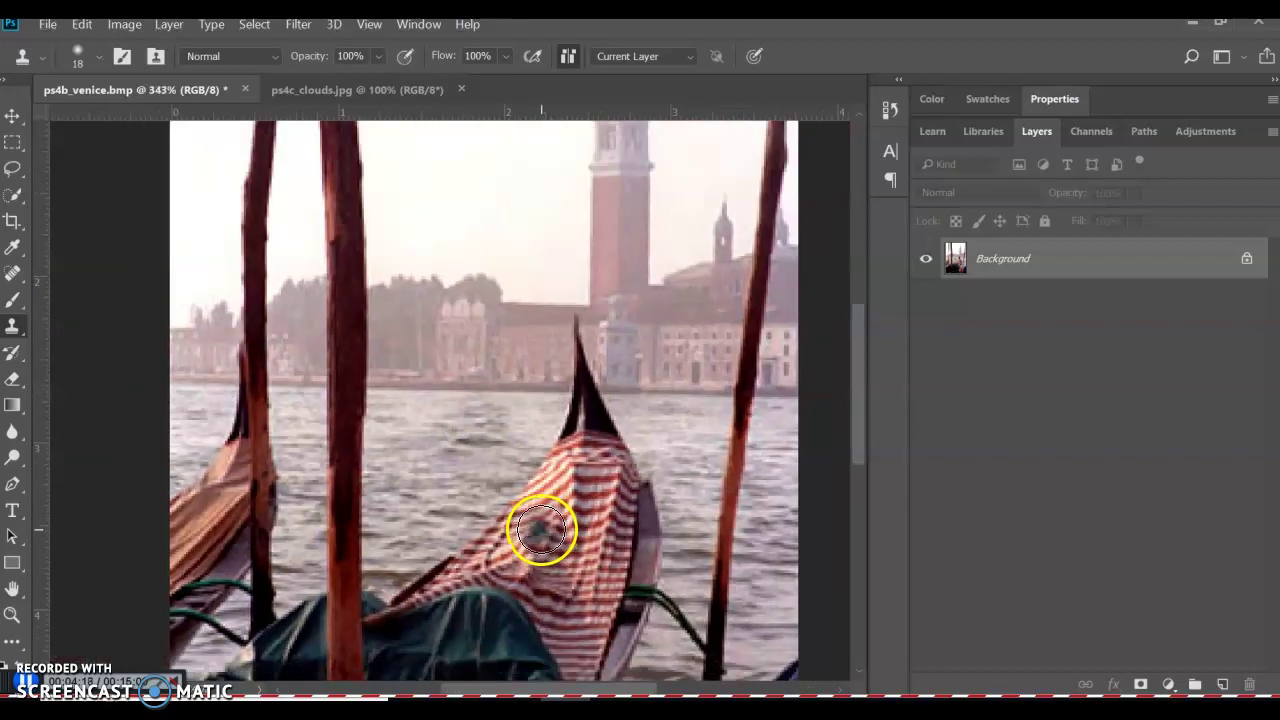
pyautogui.hotkey('ctrl', 'z')
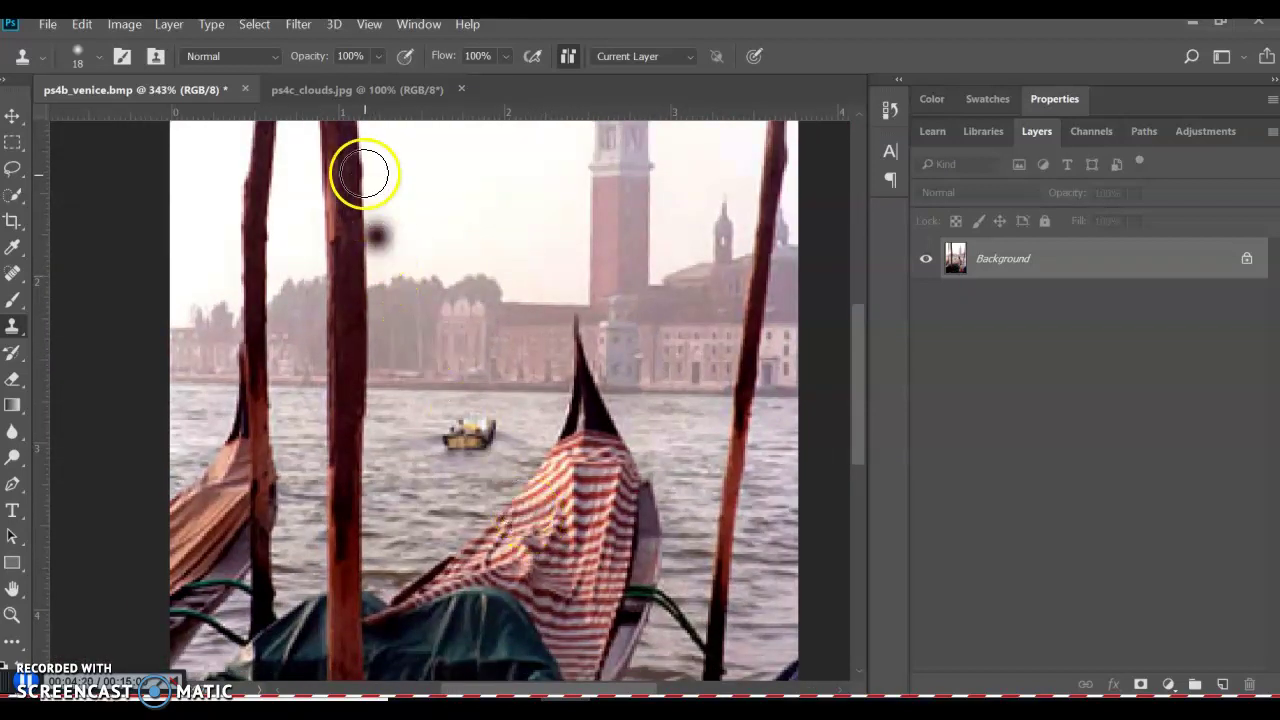
# Try broad Clone Stamp strokes from the poles and gondola across the water and skyline, and undo them.
pyautogui.scroll(-1, 523, 316)
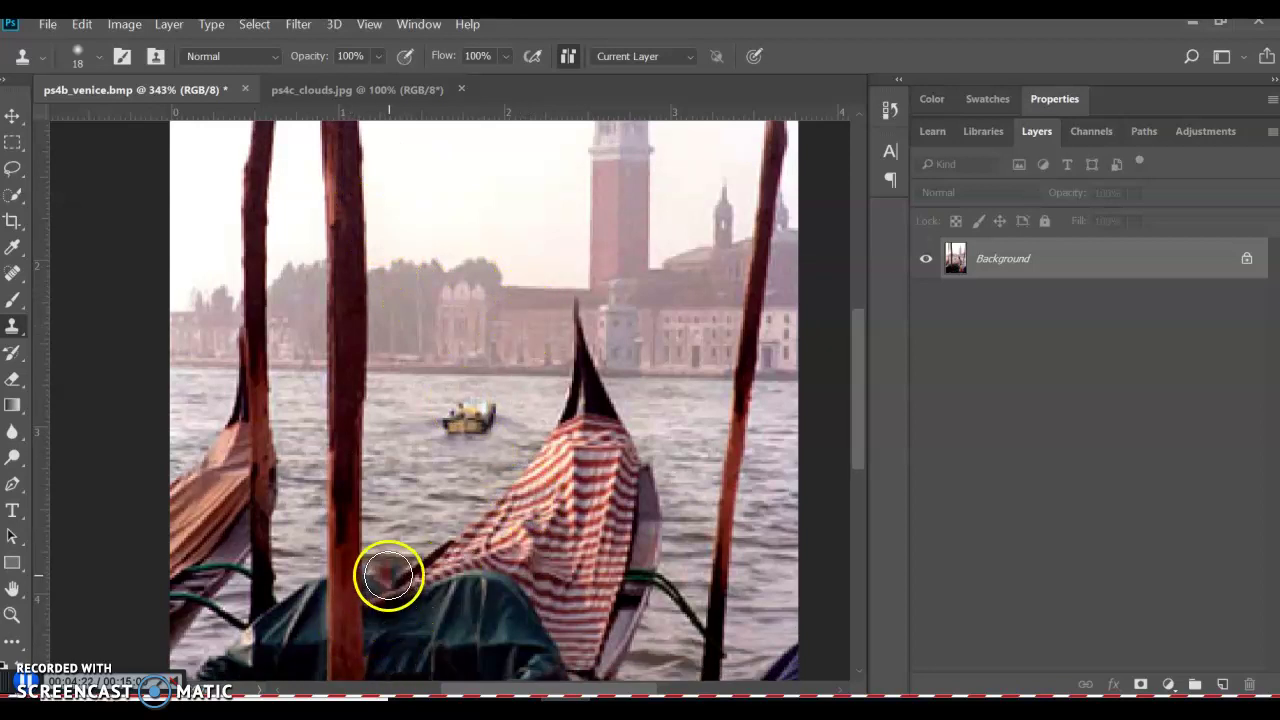
pyautogui.moveTo(451, 437); pyautogui.dragTo(503, 417)
pyautogui.click(420, 420)
pyautogui.click(418, 470)
pyautogui.moveTo(418, 470)
pyautogui.mouseDown()
pyautogui.moveTo(368, 520)
pyautogui.moveTo(741, 508)
pyautogui.moveTo(791, 412)
pyautogui.moveTo(689, 374)
pyautogui.moveTo(705, 322)
pyautogui.mouseUp()
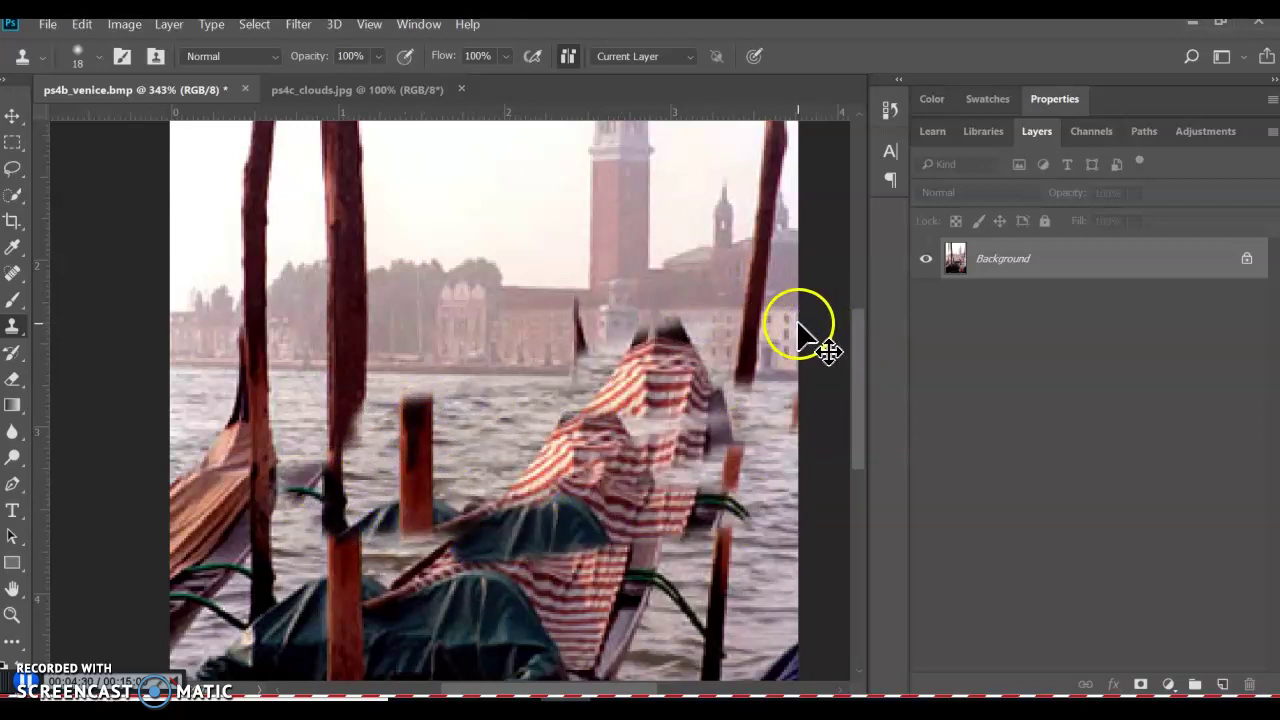
pyautogui.hotkey('ctrl', 'z')
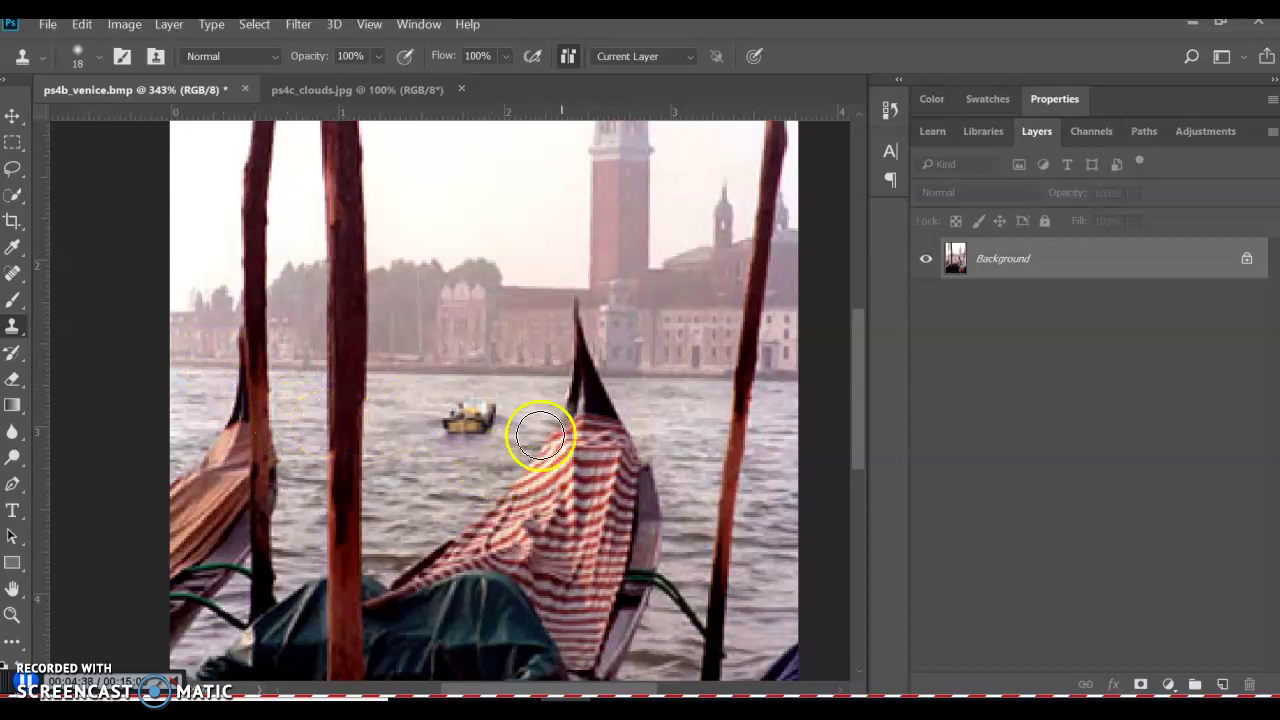
# Remove the small yellow boat by cloning nearby water over it, undoing the stroke that copies the striped gondola cover.
pyautogui.keyDown('alt'); pyautogui.click(416, 512); pyautogui.keyUp('alt')
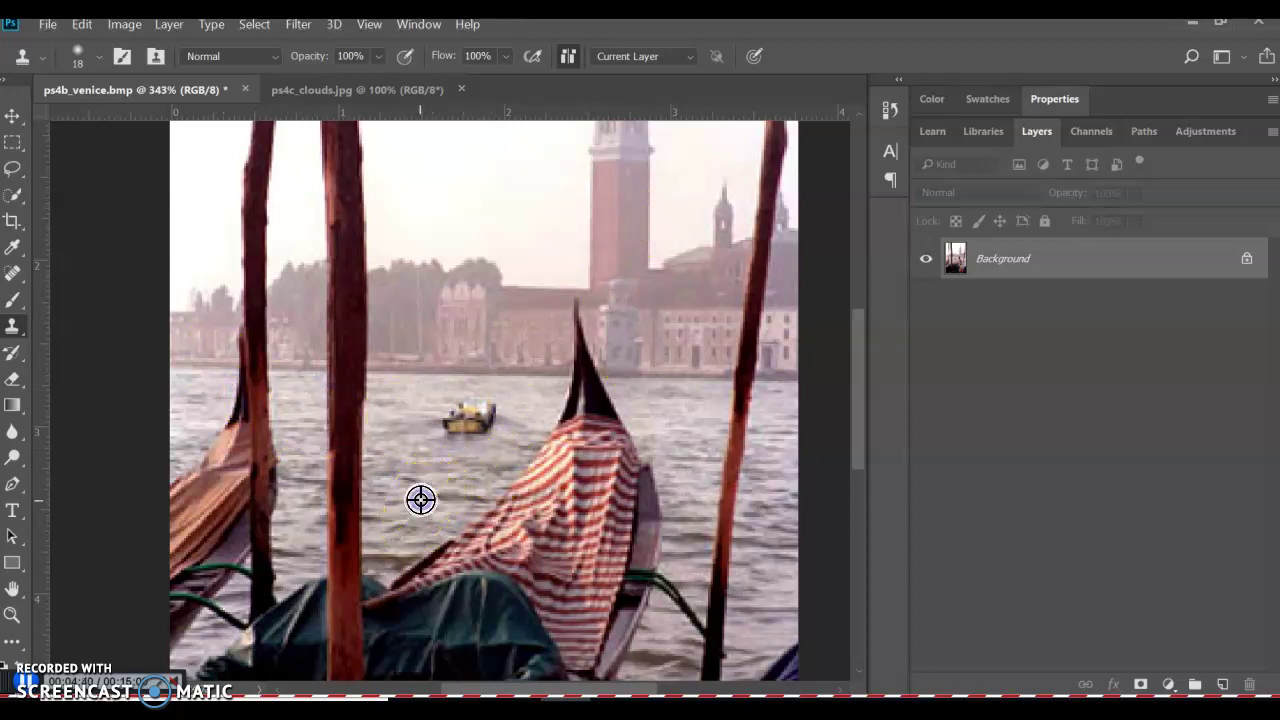
pyautogui.moveTo(434, 437)
pyautogui.mouseDown()
pyautogui.moveTo(483, 409)
pyautogui.moveTo(469, 411)
pyautogui.moveTo(454, 417)
pyautogui.moveTo(550, 407)
pyautogui.mouseUp()
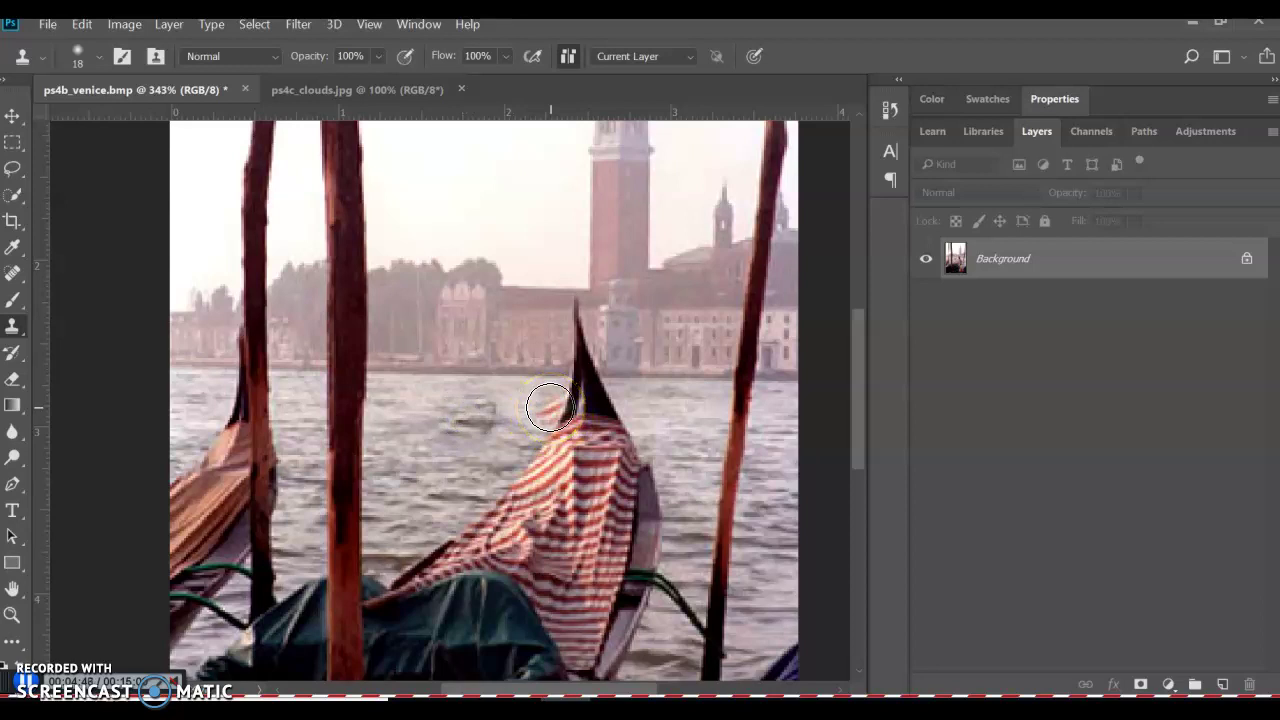
pyautogui.hotkey('ctrl', 'z')
pyautogui.keyDown('alt'); pyautogui.click(450, 477); pyautogui.keyUp('alt')
pyautogui.keyDown('alt'); pyautogui.click(491, 410); pyautogui.keyUp('alt')
pyautogui.keyDown('alt'); pyautogui.click(440, 499); pyautogui.keyUp('alt')
pyautogui.keyDown('alt'); pyautogui.click(485, 425); pyautogui.keyUp('alt')
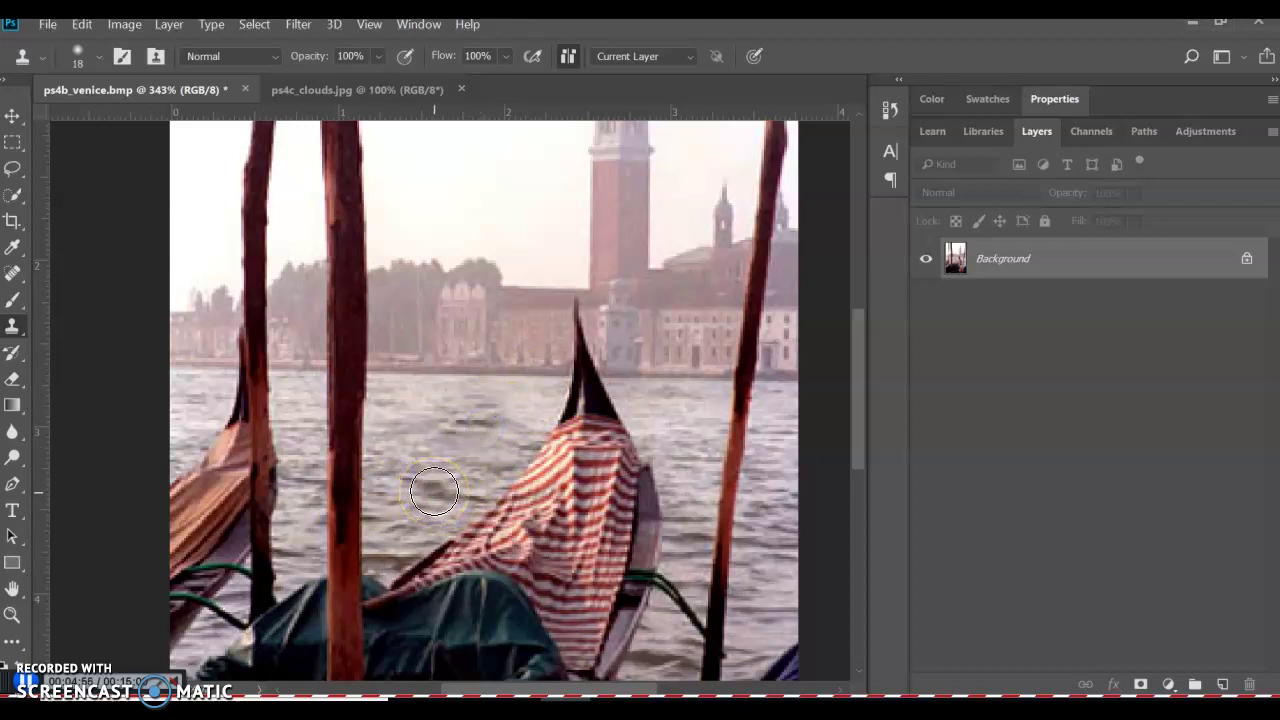
pyautogui.scroll(-4, 433, 490)
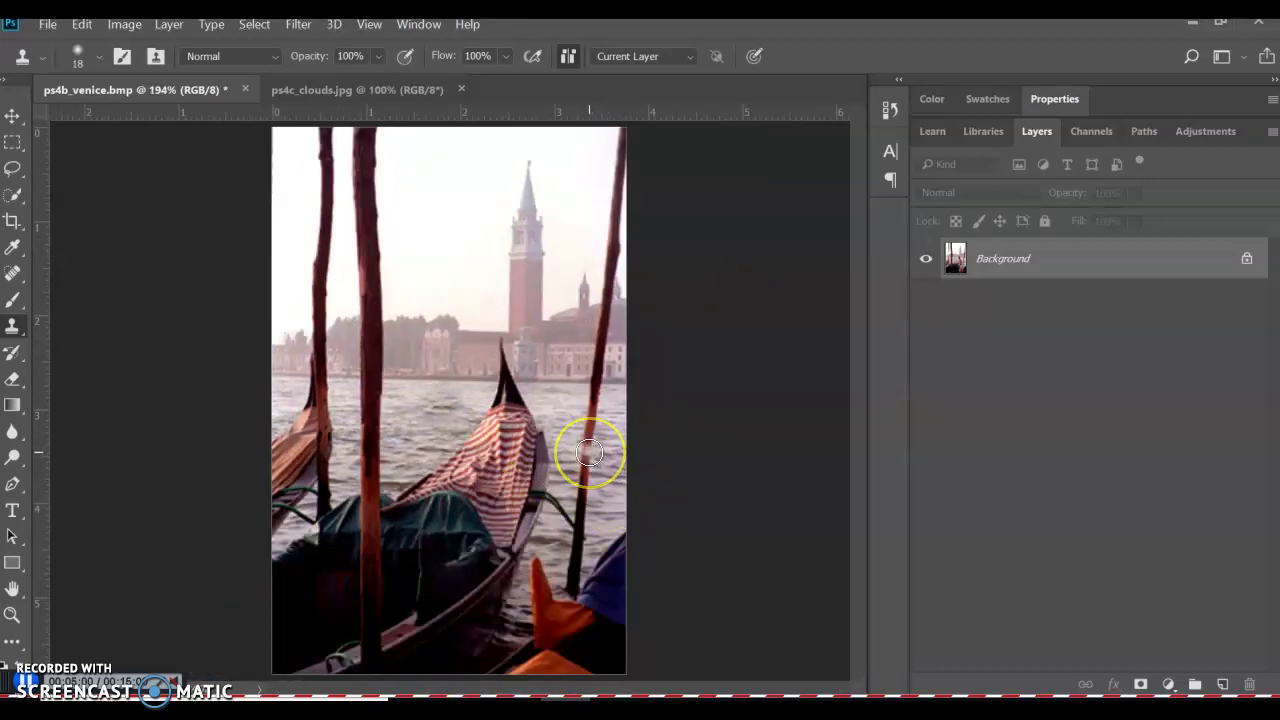
# Select the Burn tool and set its brush size to 21 px.
pyautogui.moveTo(585, 450)
pyautogui.mouseDown()
pyautogui.moveTo(497, 443)
pyautogui.moveTo(494, 414)
pyautogui.moveTo(418, 437)
pyautogui.mouseUp()
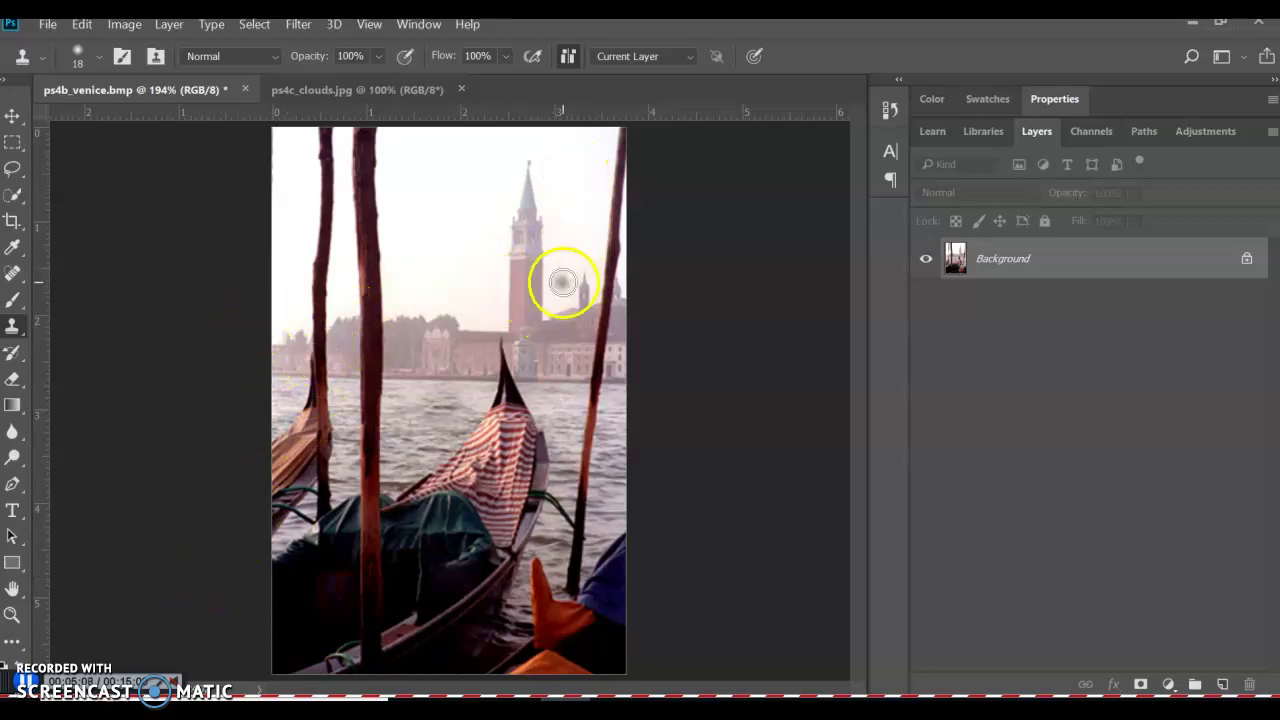
pyautogui.click(15, 458)
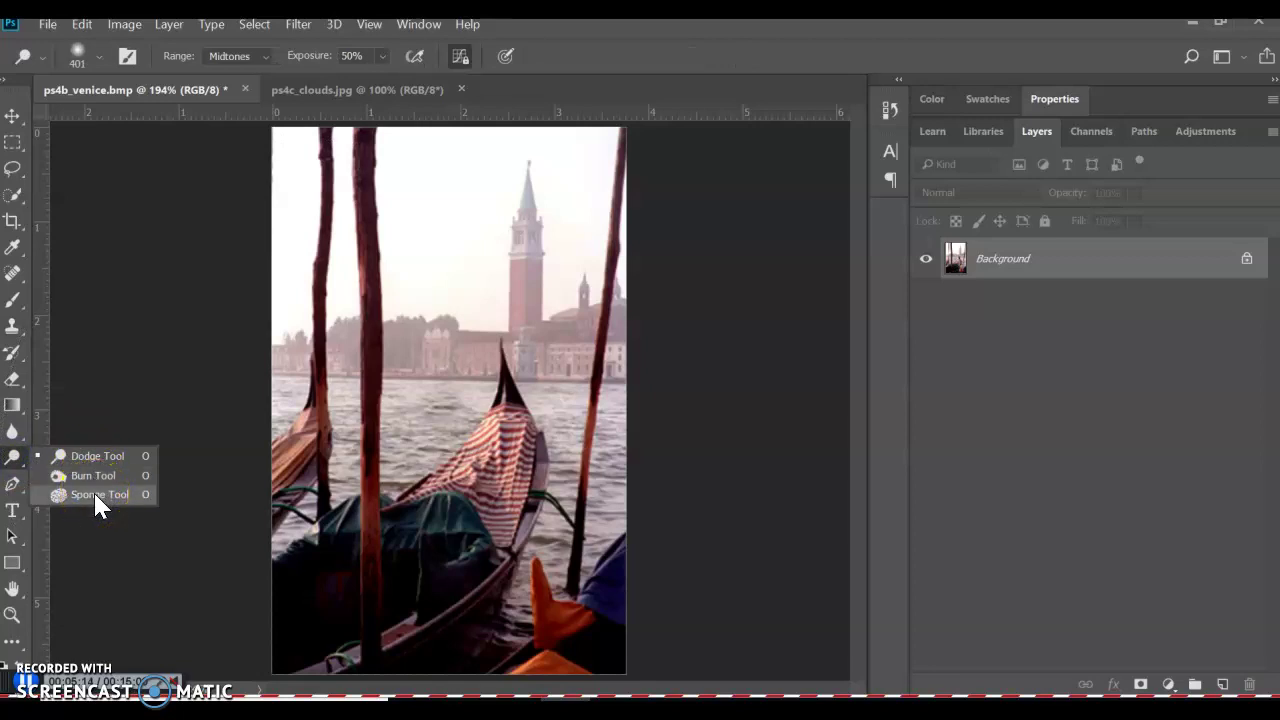
pyautogui.moveTo(95, 496); pyautogui.dragTo(93, 478)
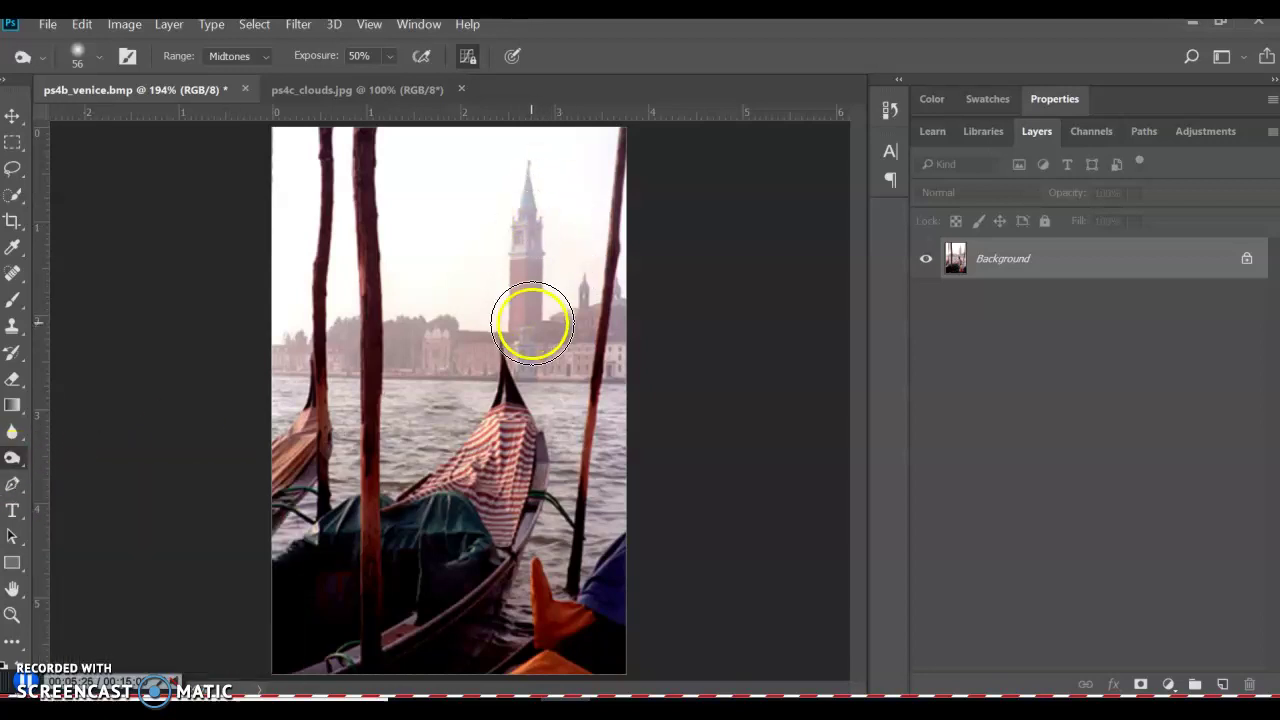
pyautogui.click(105, 58)
pyautogui.moveTo(128, 116); pyautogui.dragTo(120, 123)
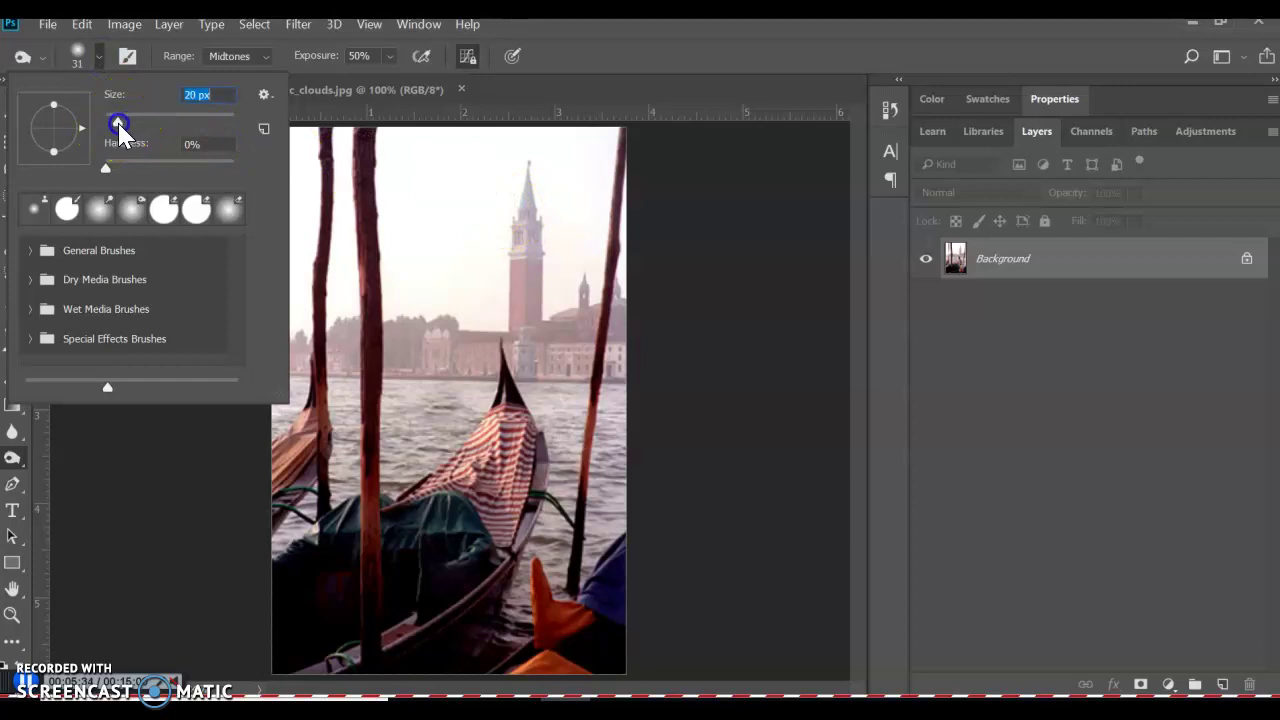
pyautogui.click(343, 170)
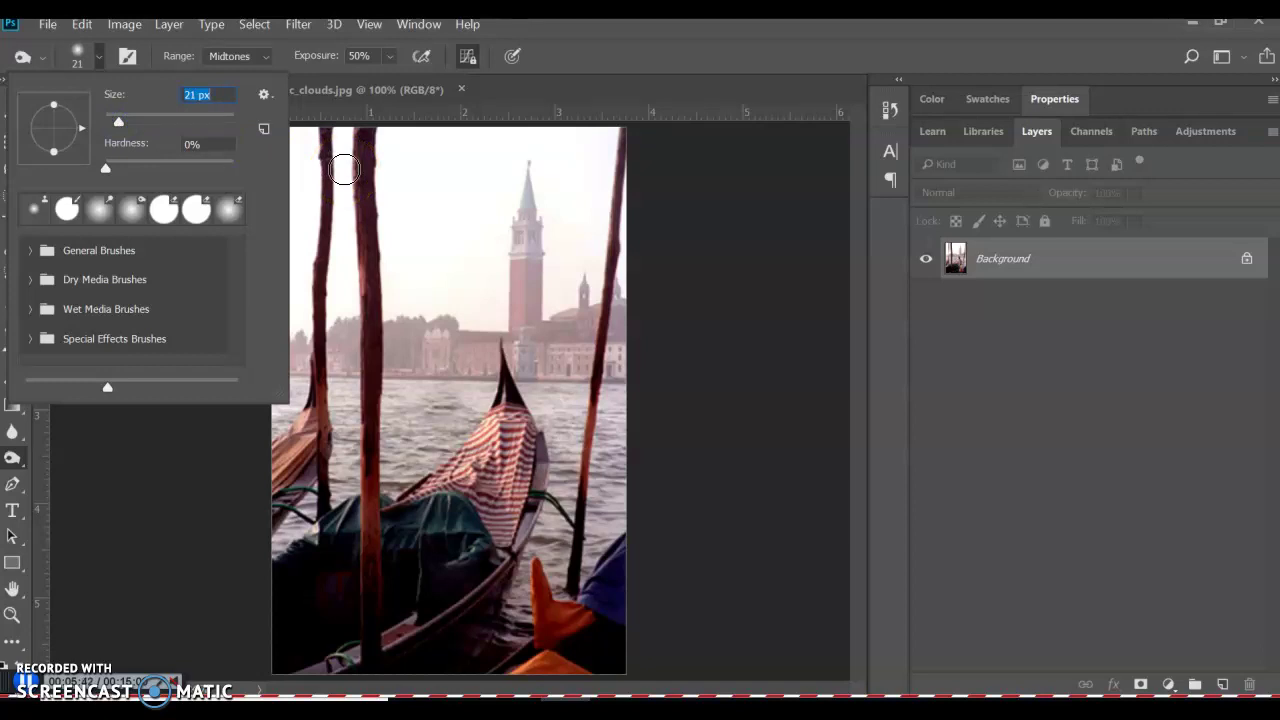
# Darken the bell tower in the Venice photo with Burn tool strokes at Midtones range and 50% exposure.
pyautogui.moveTo(554, 263)
pyautogui.mouseDown()
pyautogui.moveTo(544, 194)
pyautogui.moveTo(535, 241)
pyautogui.moveTo(528, 189)
pyautogui.mouseUp()
pyautogui.click(535, 249)
pyautogui.click(540, 266)
pyautogui.click(520, 252)
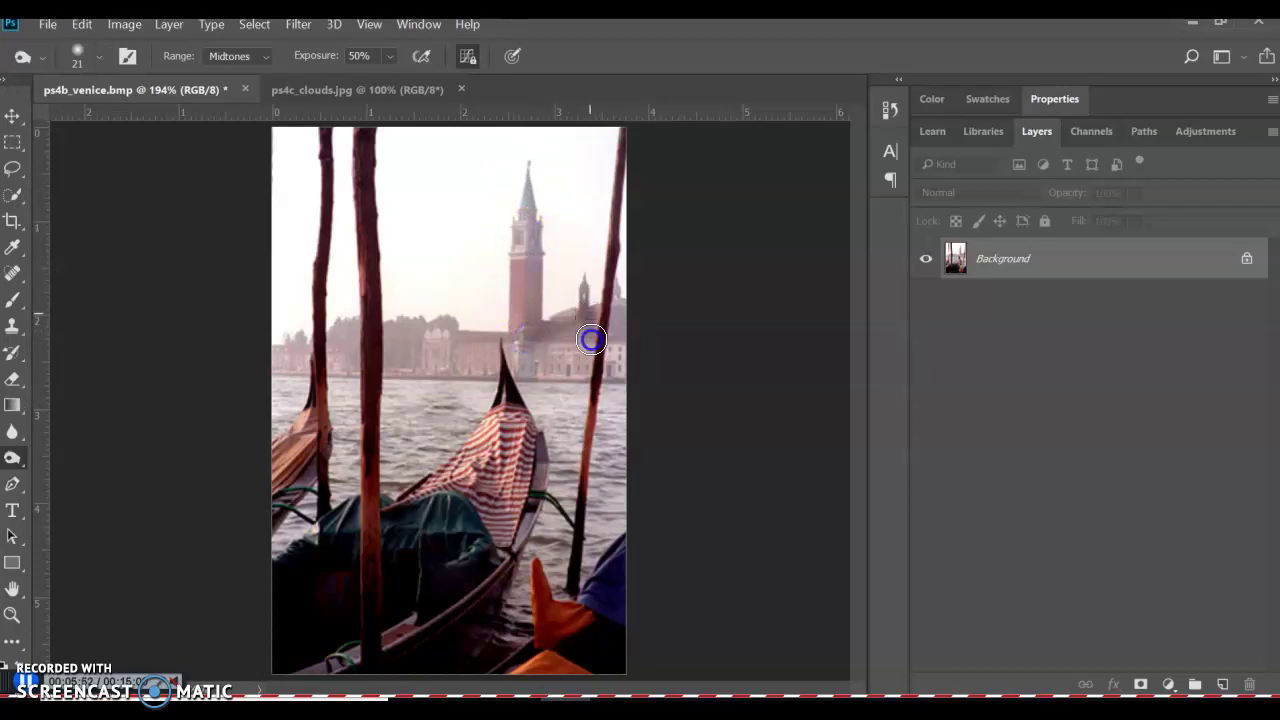
# Burn the waterfront buildings and trees along the whole skyline at Midtones range and 50% exposure.
pyautogui.moveTo(538, 333)
pyautogui.mouseDown()
pyautogui.moveTo(571, 322)
pyautogui.moveTo(553, 359)
pyautogui.mouseUp()
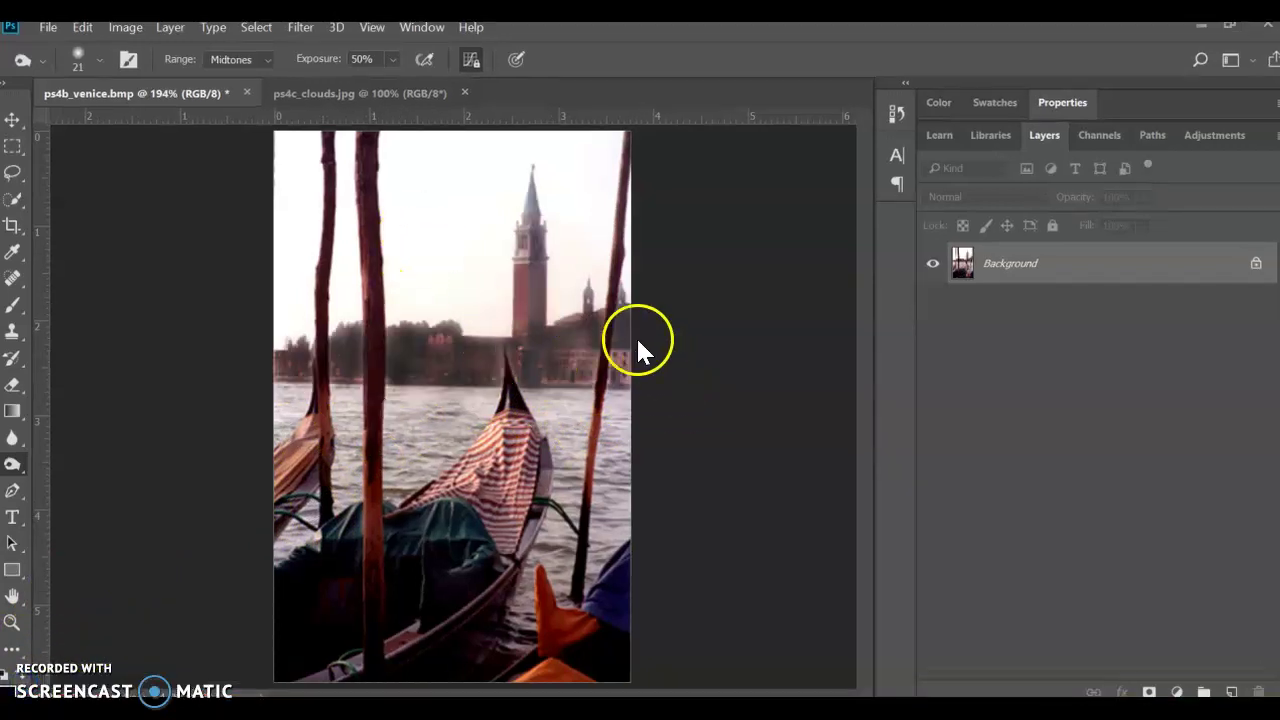
pyautogui.click(583, 357)
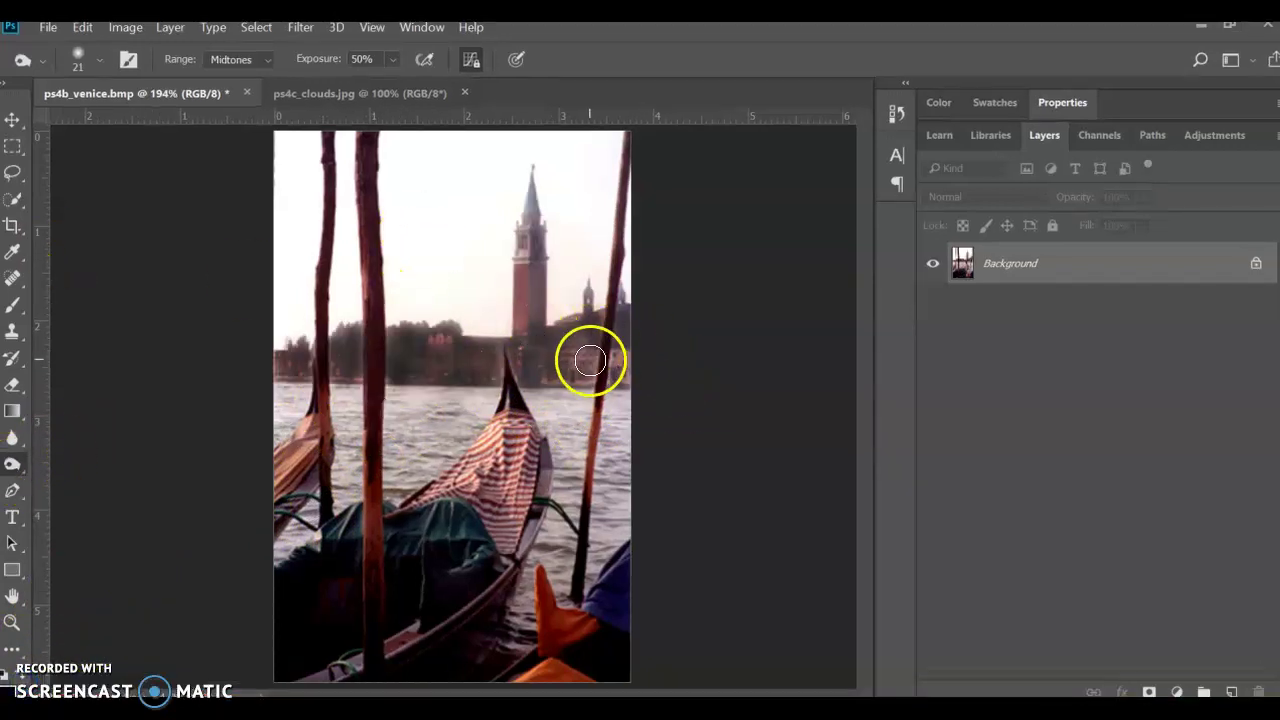
pyautogui.click(623, 345)
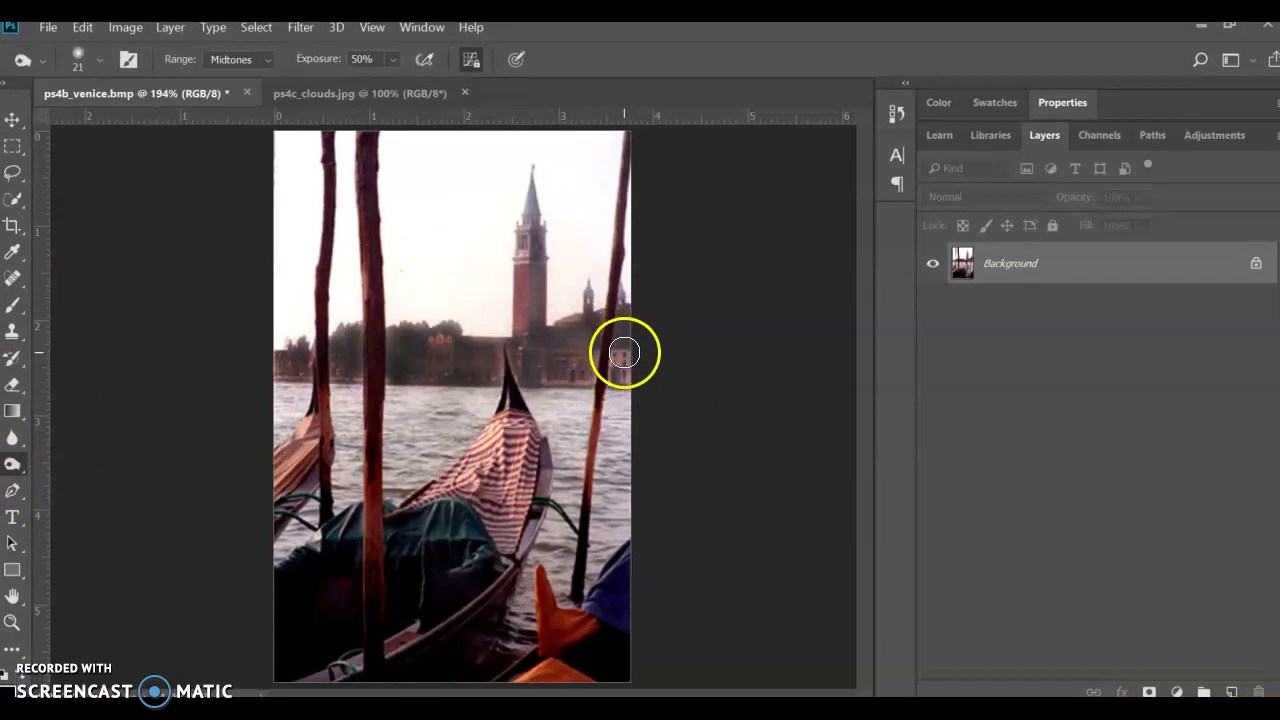
pyautogui.click(324, 344)
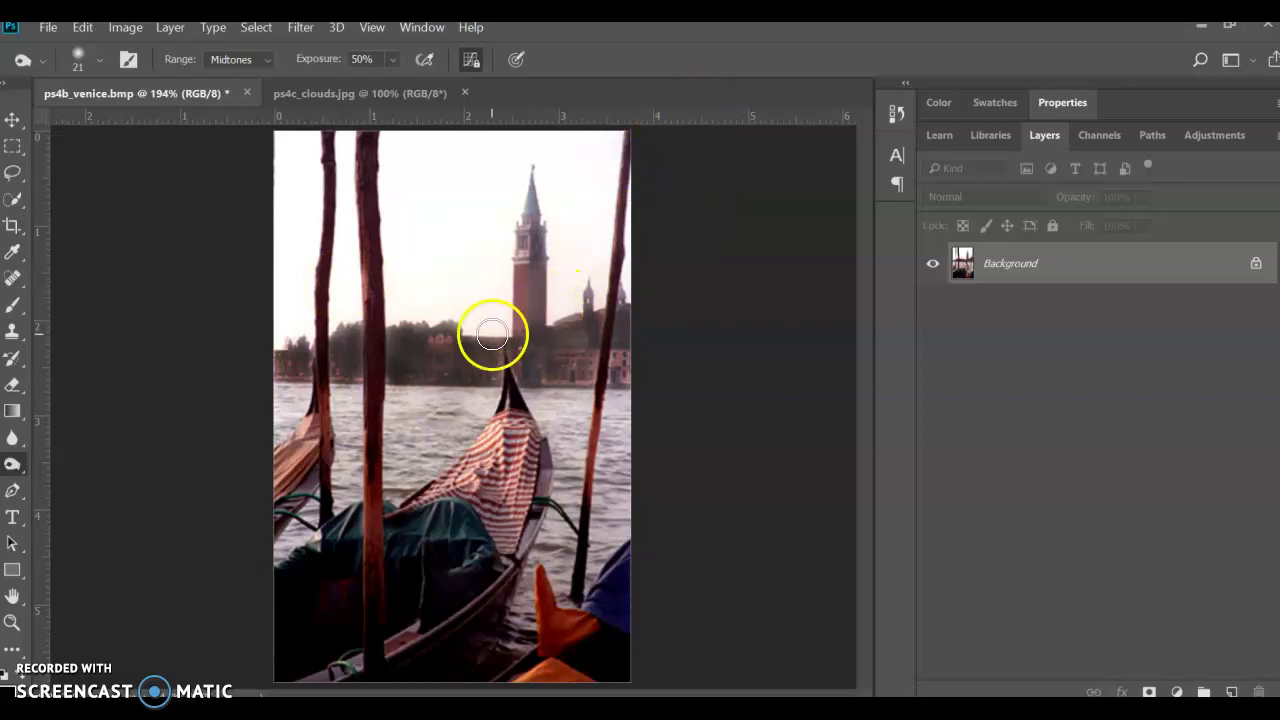
pyautogui.moveTo(409, 353); pyautogui.dragTo(434, 371)
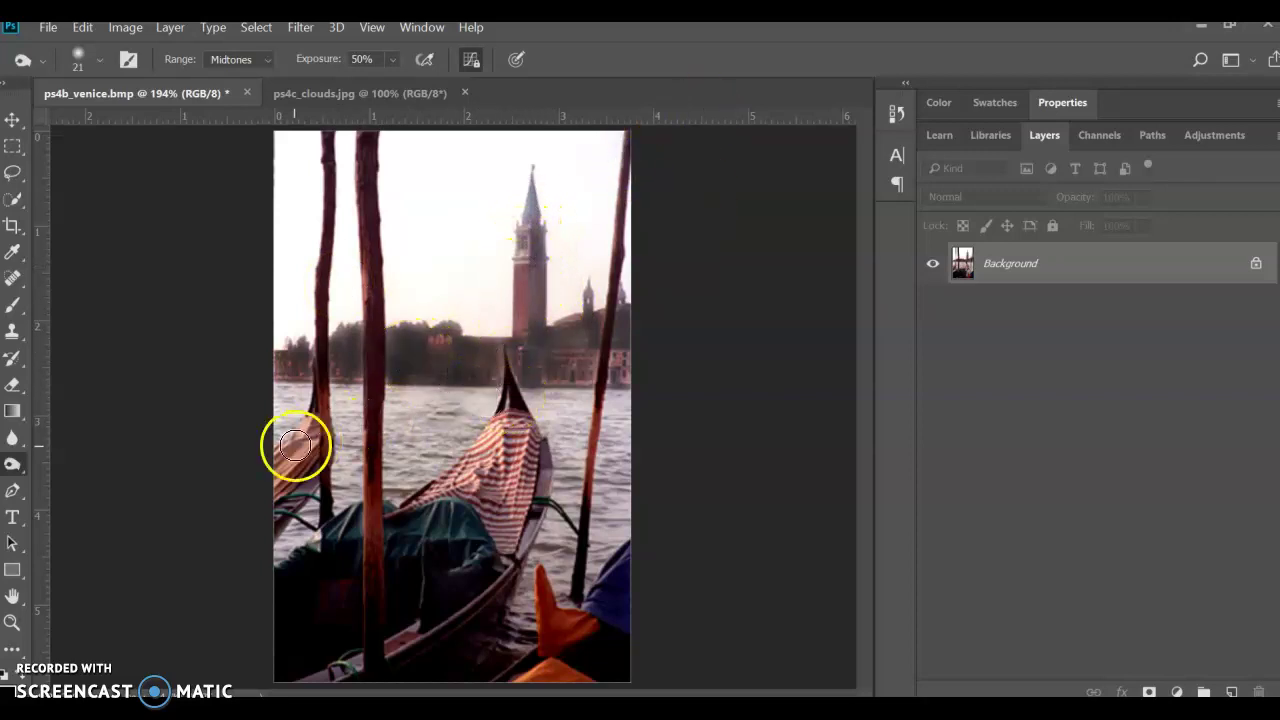
# Select the Dodge tool and set its brush size to 9 px.
pyautogui.click(13, 463)
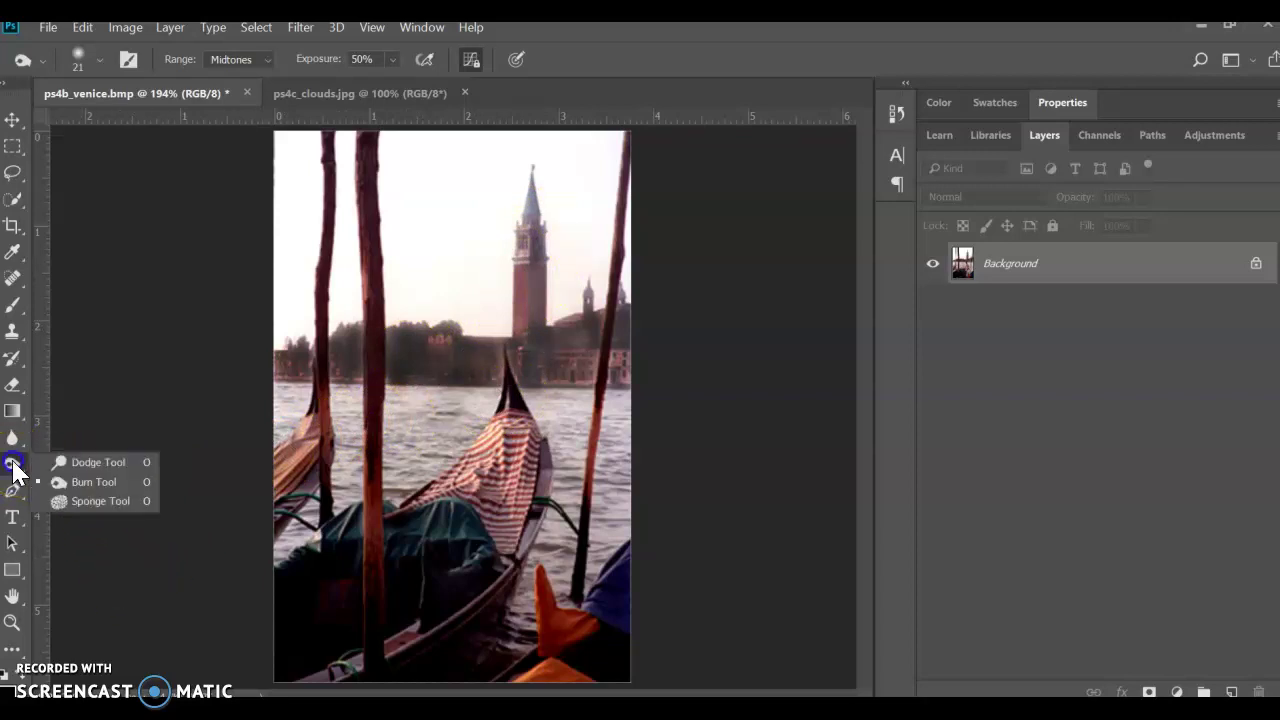
pyautogui.moveTo(15, 463); pyautogui.dragTo(93, 462)
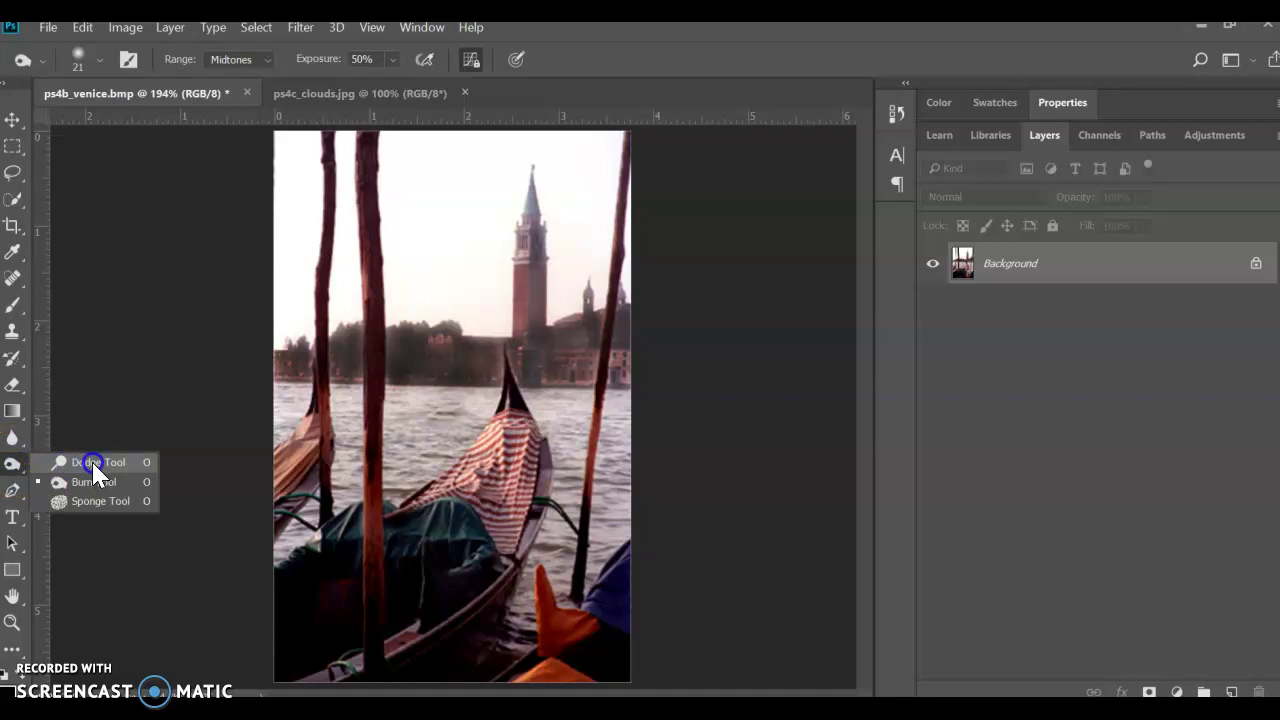
pyautogui.moveTo(93, 463); pyautogui.dragTo(93, 463)
pyautogui.click(99, 62)
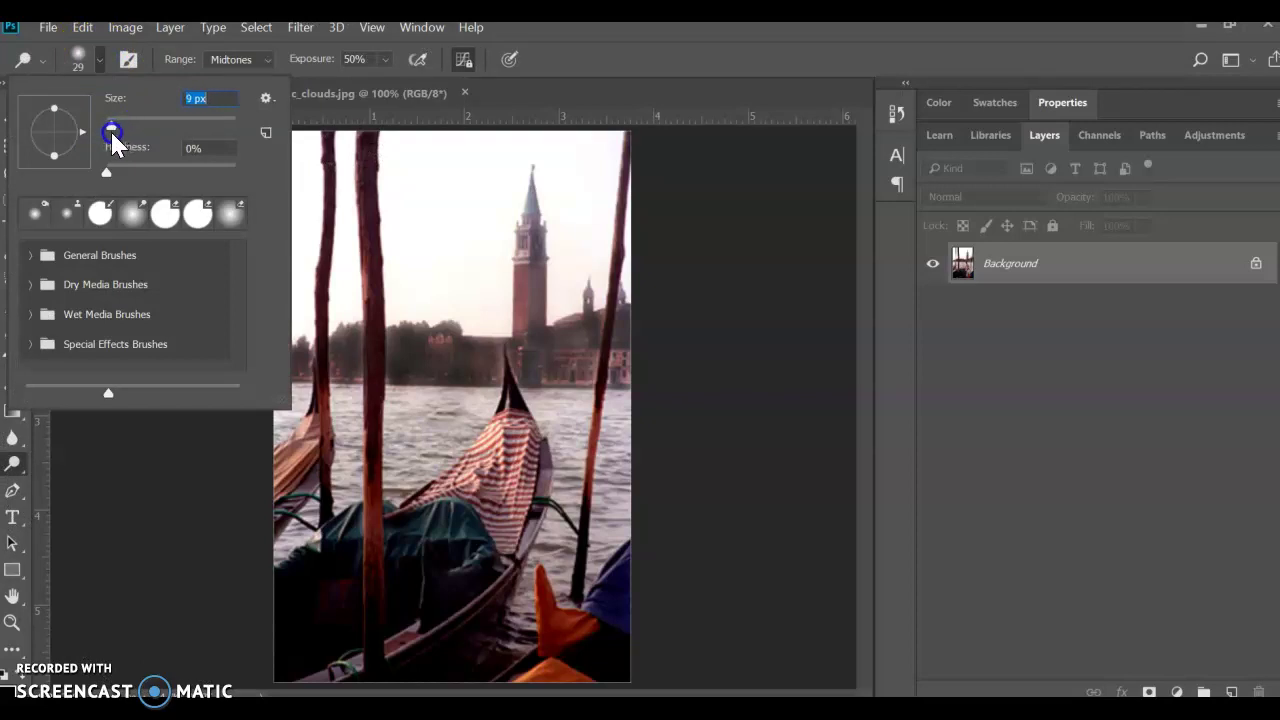
pyautogui.moveTo(112, 140); pyautogui.dragTo(112, 140)
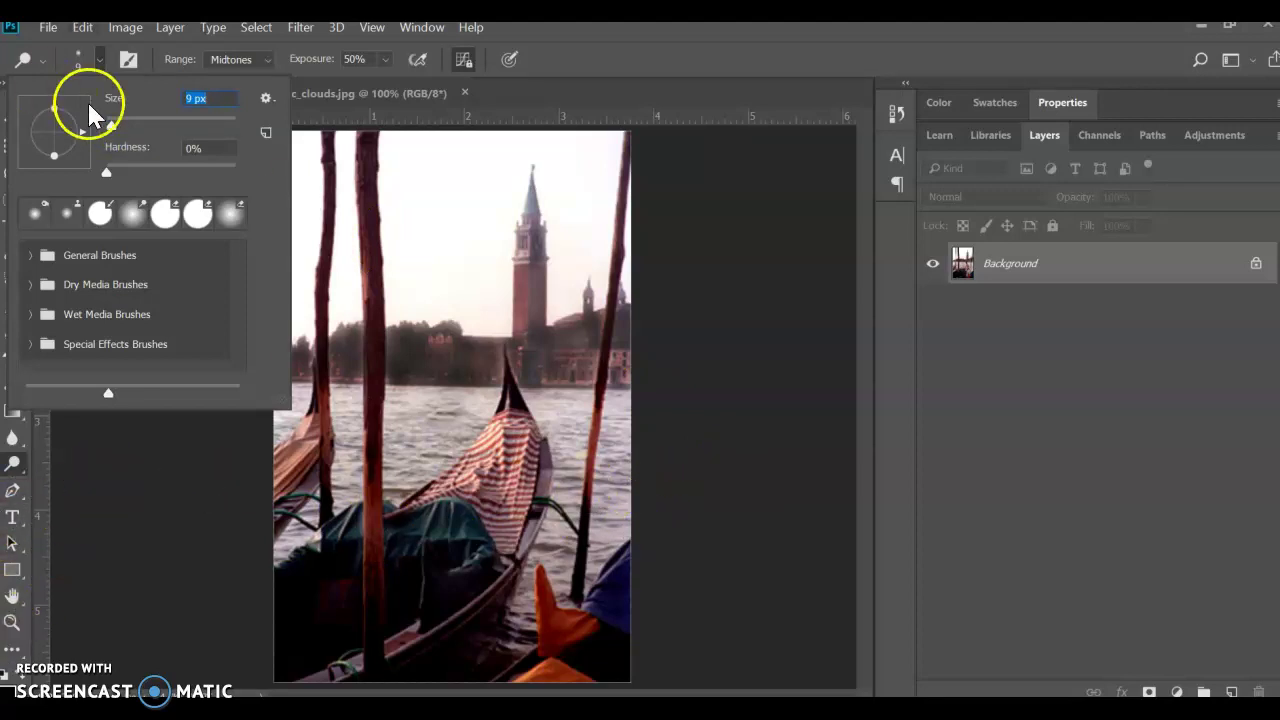
pyautogui.click(98, 61)
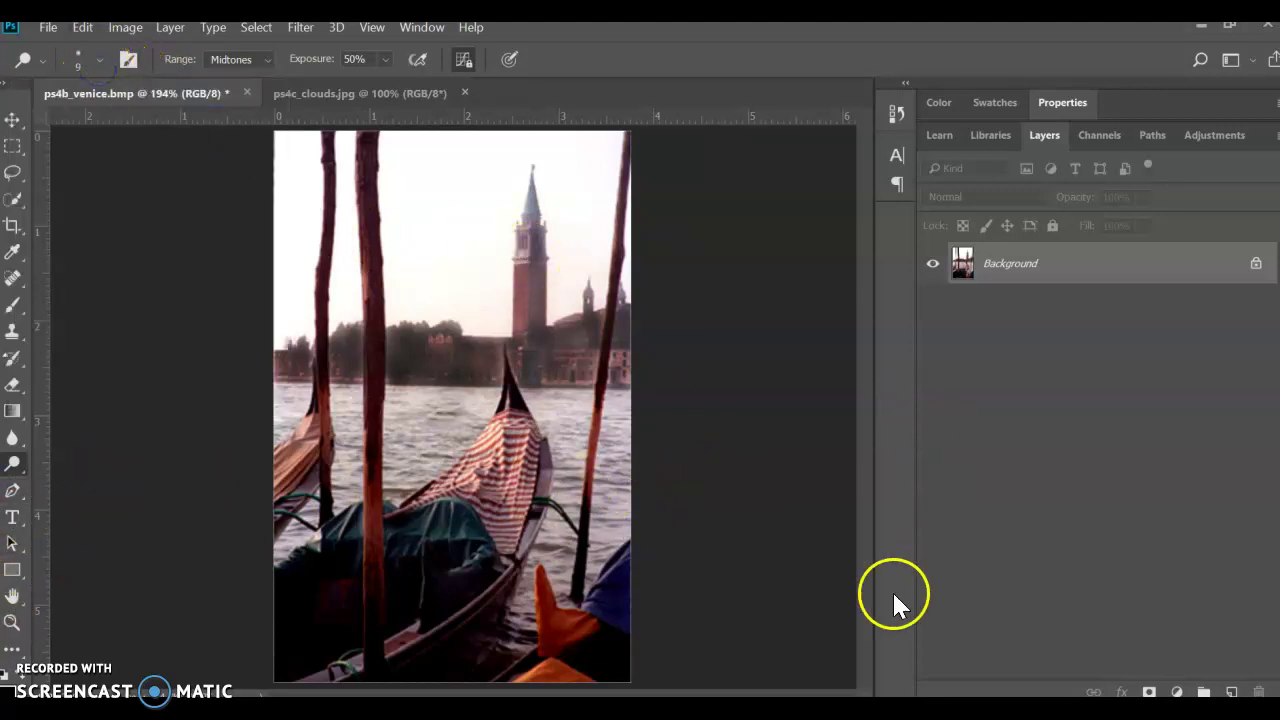
# Lighten the wooden rim of the foreground gondola with Dodge tool strokes at Midtones range and 50% exposure.
pyautogui.scroll(5, 474, 624)
pyautogui.scroll(-2, 474, 611)
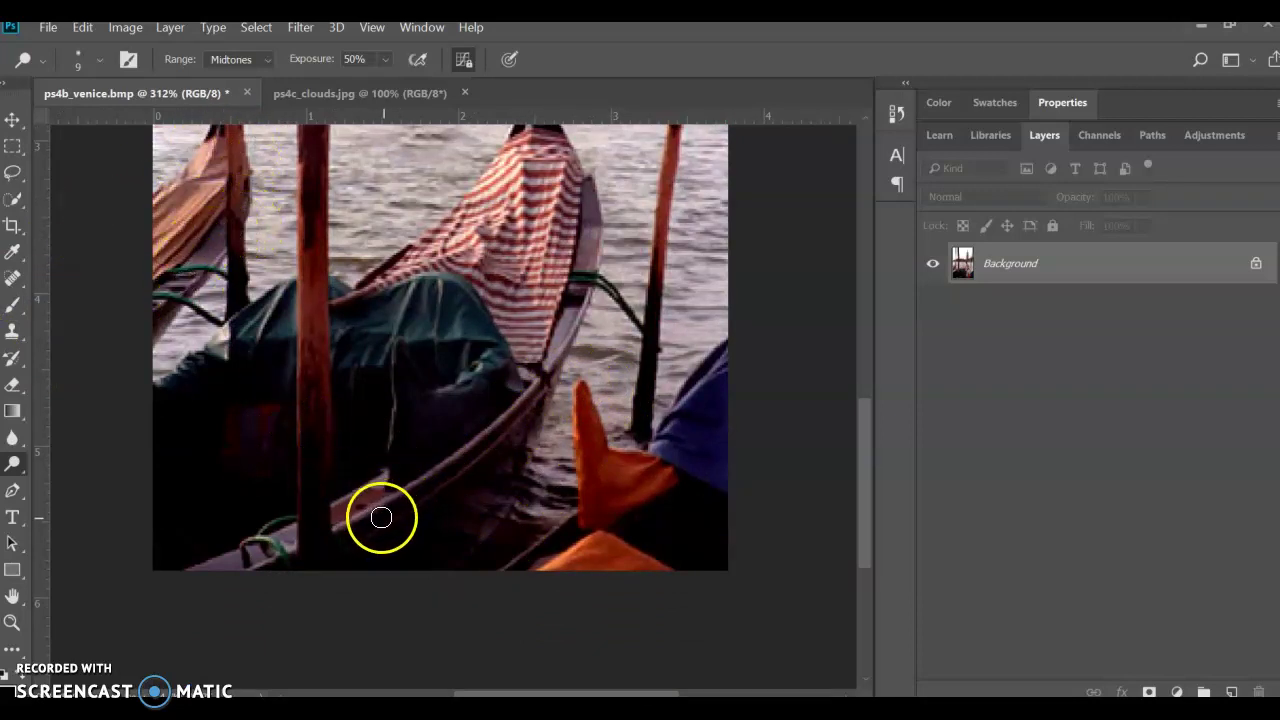
pyautogui.moveTo(532, 383); pyautogui.dragTo(523, 402)
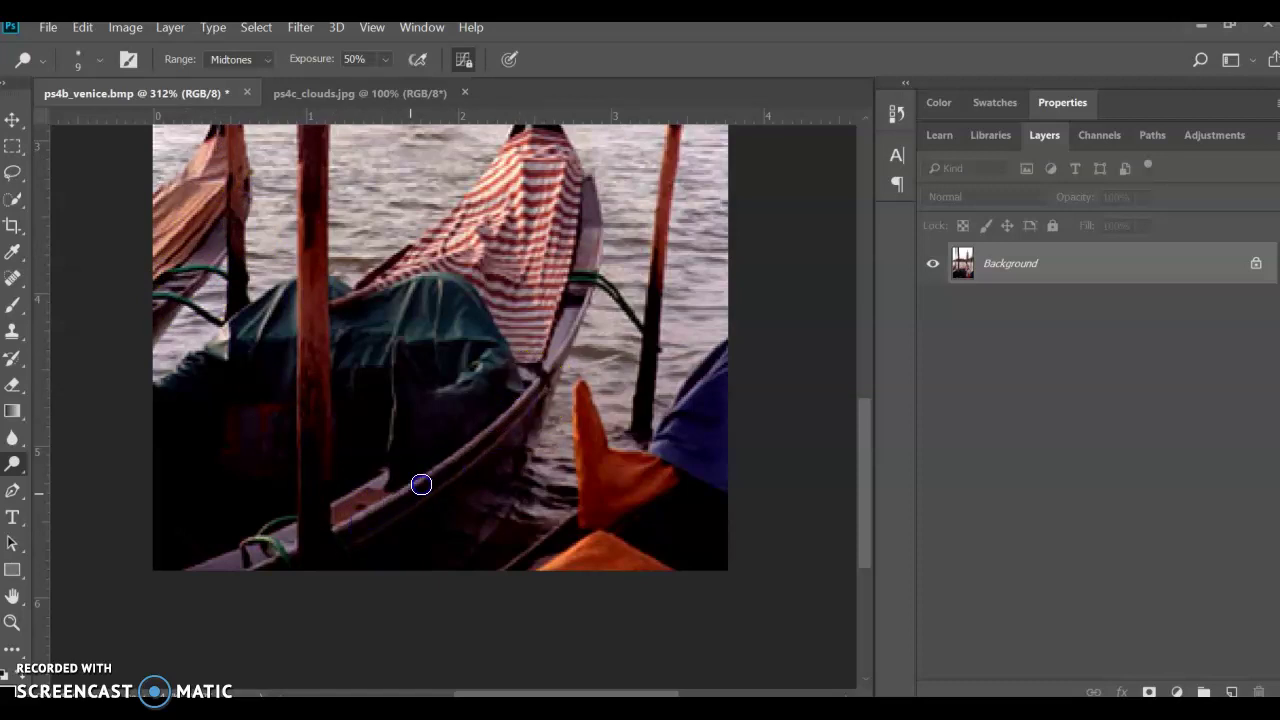
pyautogui.moveTo(354, 531)
pyautogui.mouseDown()
pyautogui.moveTo(397, 494)
pyautogui.moveTo(347, 522)
pyautogui.moveTo(548, 408)
pyautogui.moveTo(411, 520)
pyautogui.moveTo(517, 434)
pyautogui.moveTo(377, 524)
pyautogui.moveTo(372, 507)
pyautogui.mouseUp()
# Compare the Venice photo's history states: before and after the Dodge strokes, and the original image against the latest edit.
pyautogui.click(896, 112)
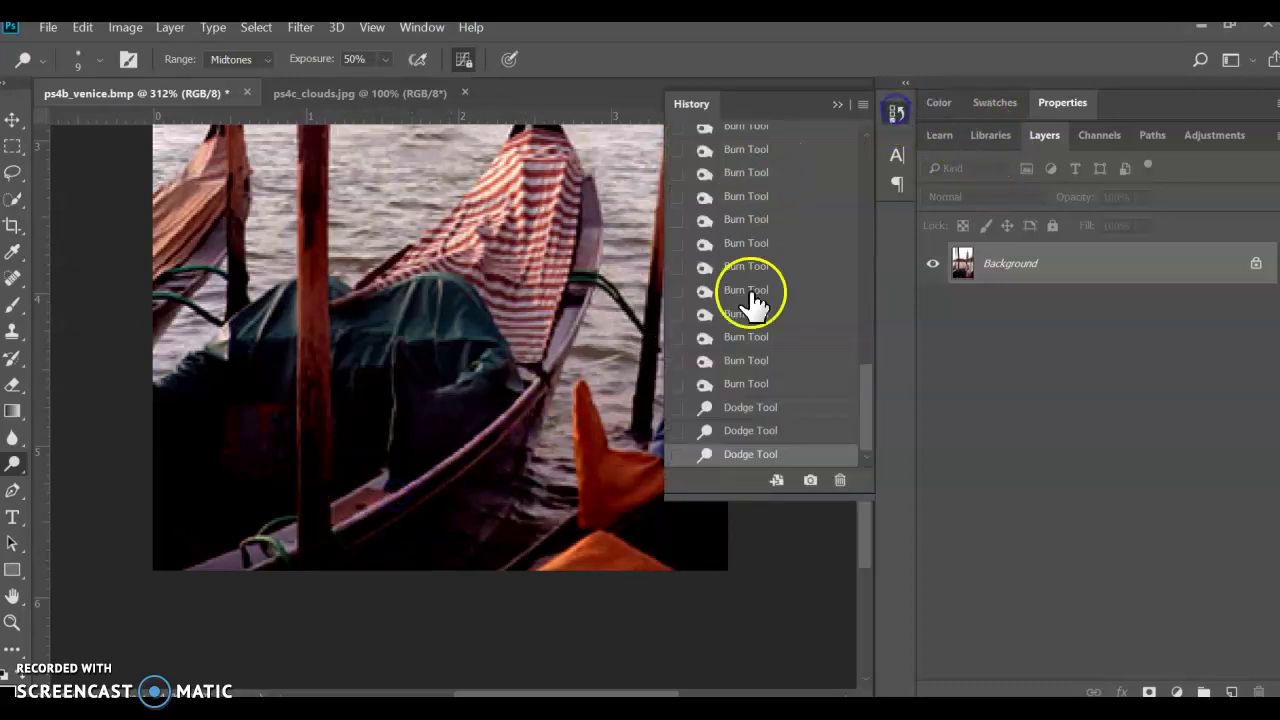
pyautogui.click(746, 386)
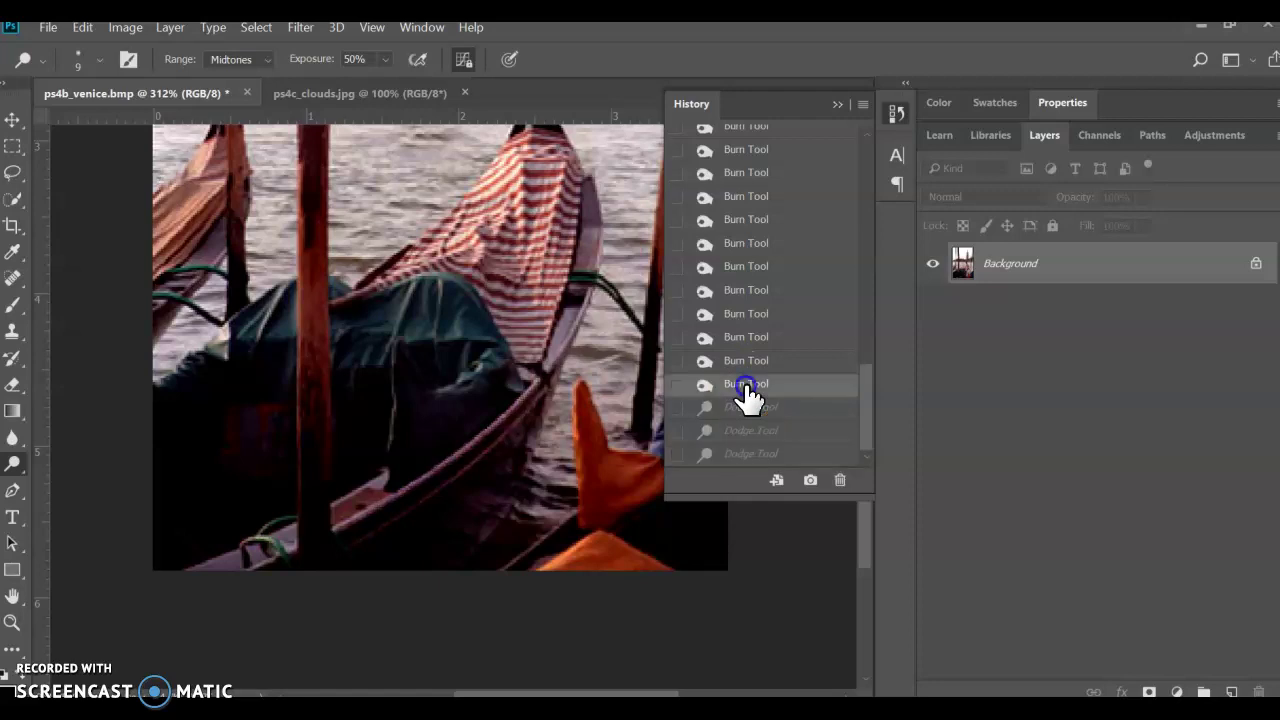
pyautogui.click(733, 455)
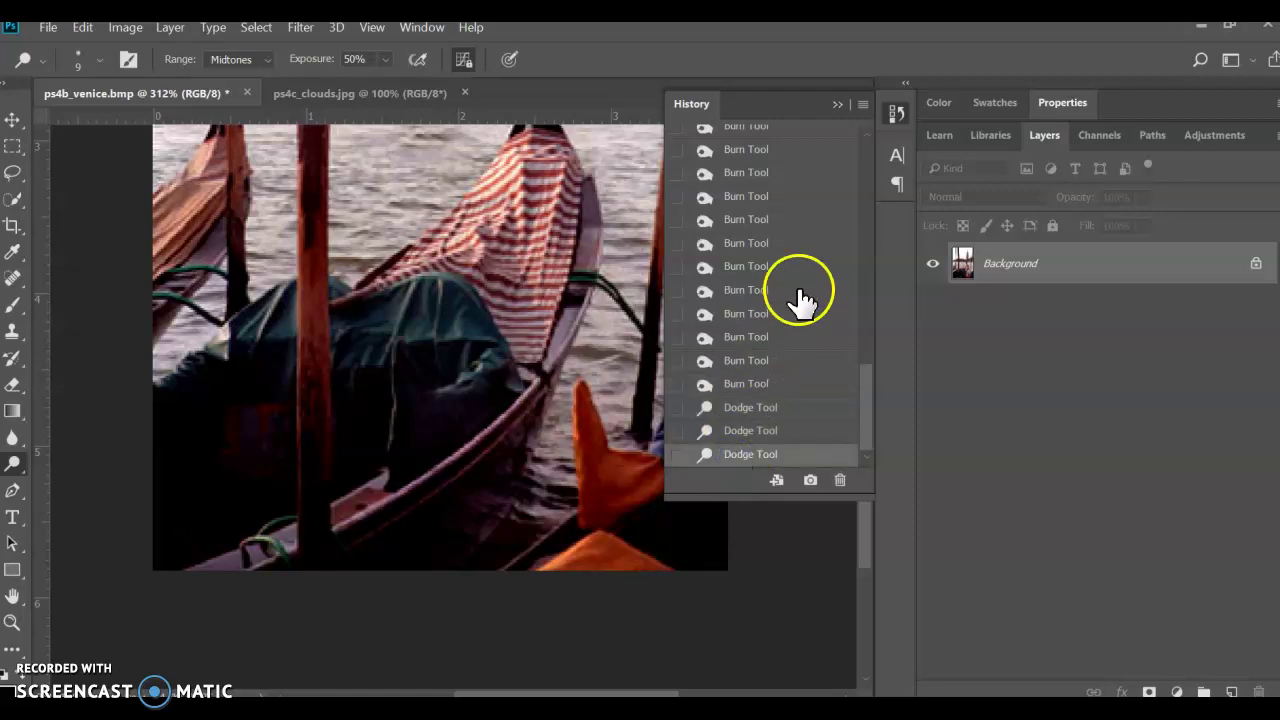
pyautogui.click(894, 112)
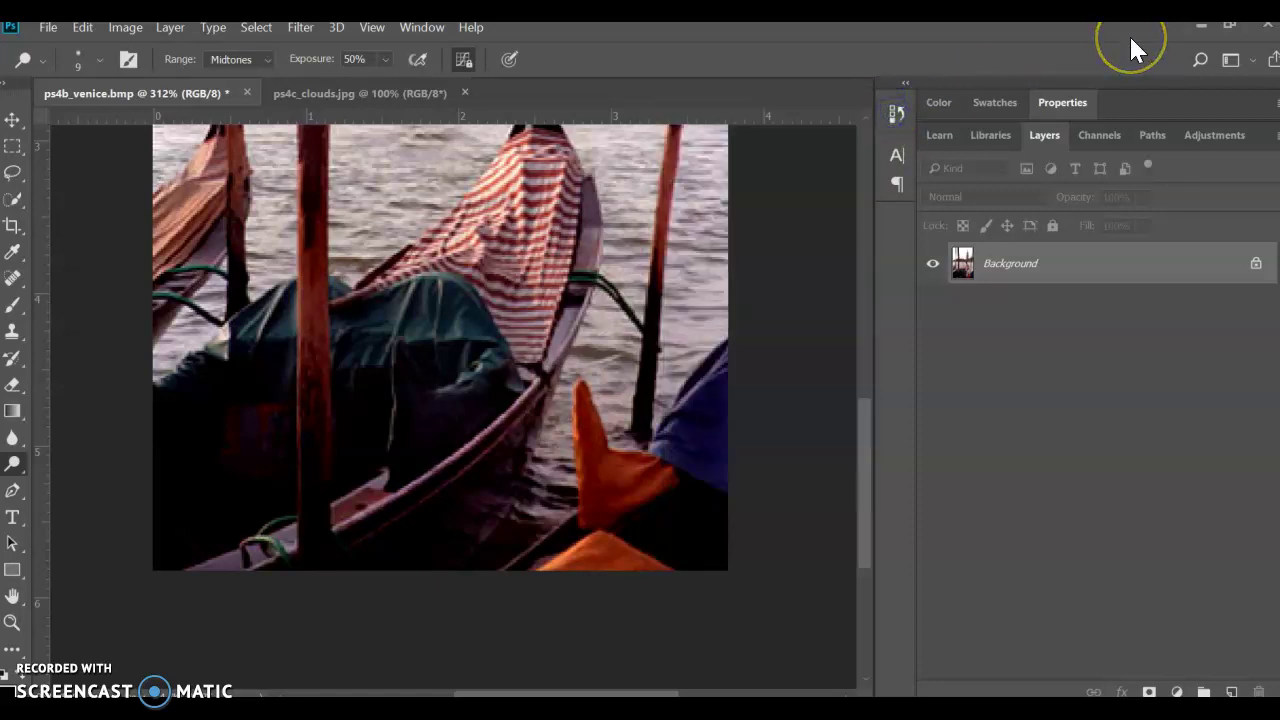
pyautogui.hotkey('ctrl', '0')
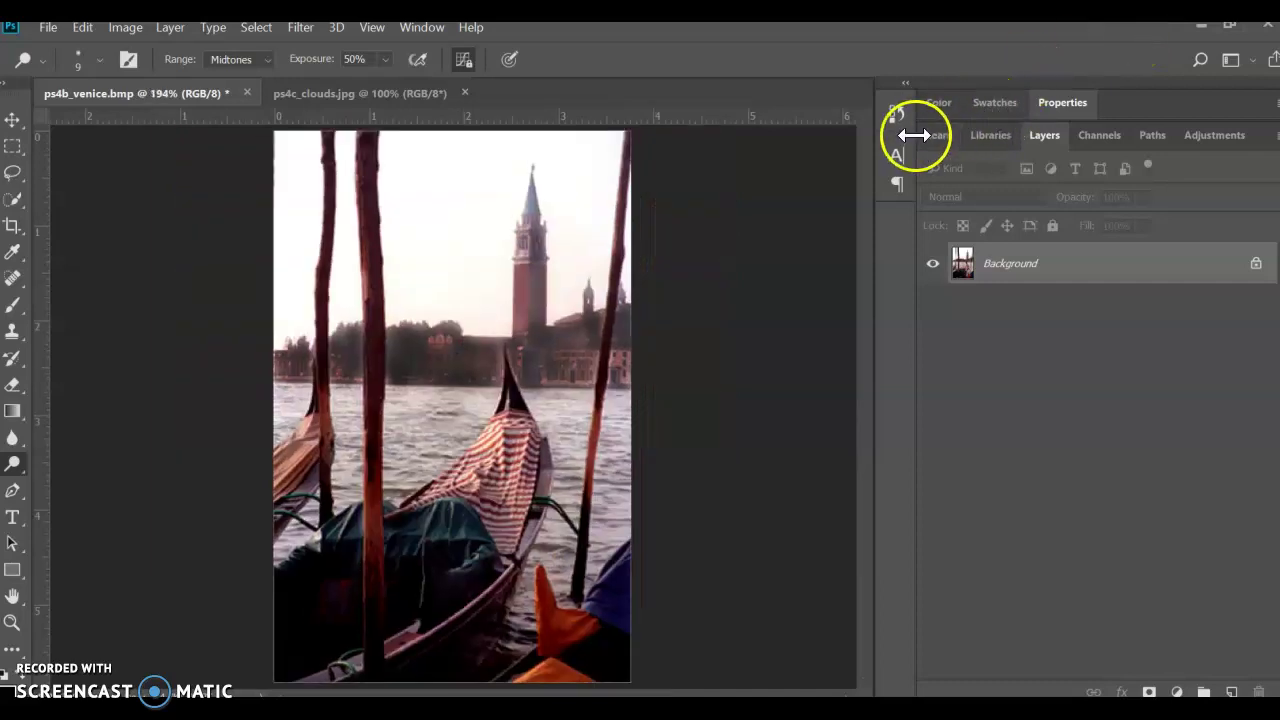
pyautogui.click(898, 111)
pyautogui.scroll(5, 766, 272)
pyautogui.scroll(5, 764, 290)
pyautogui.click(765, 198)
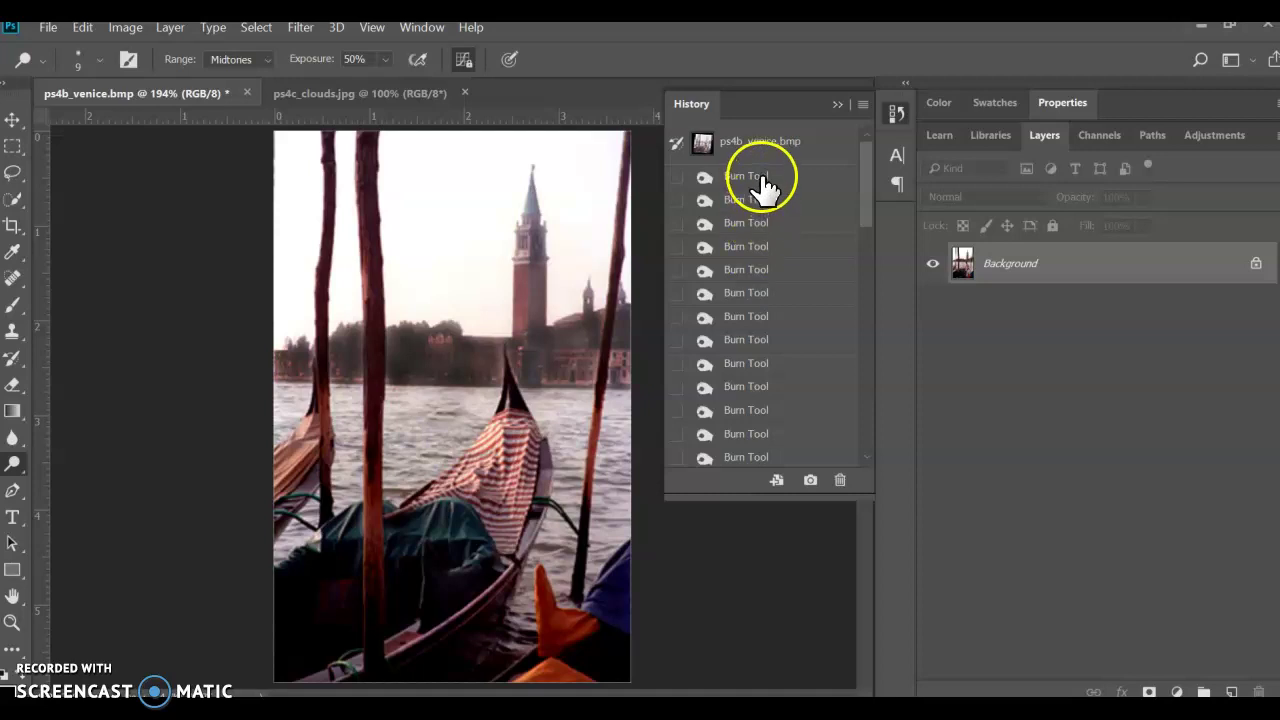
pyautogui.click(764, 146)
pyautogui.scroll(-2, 760, 300)
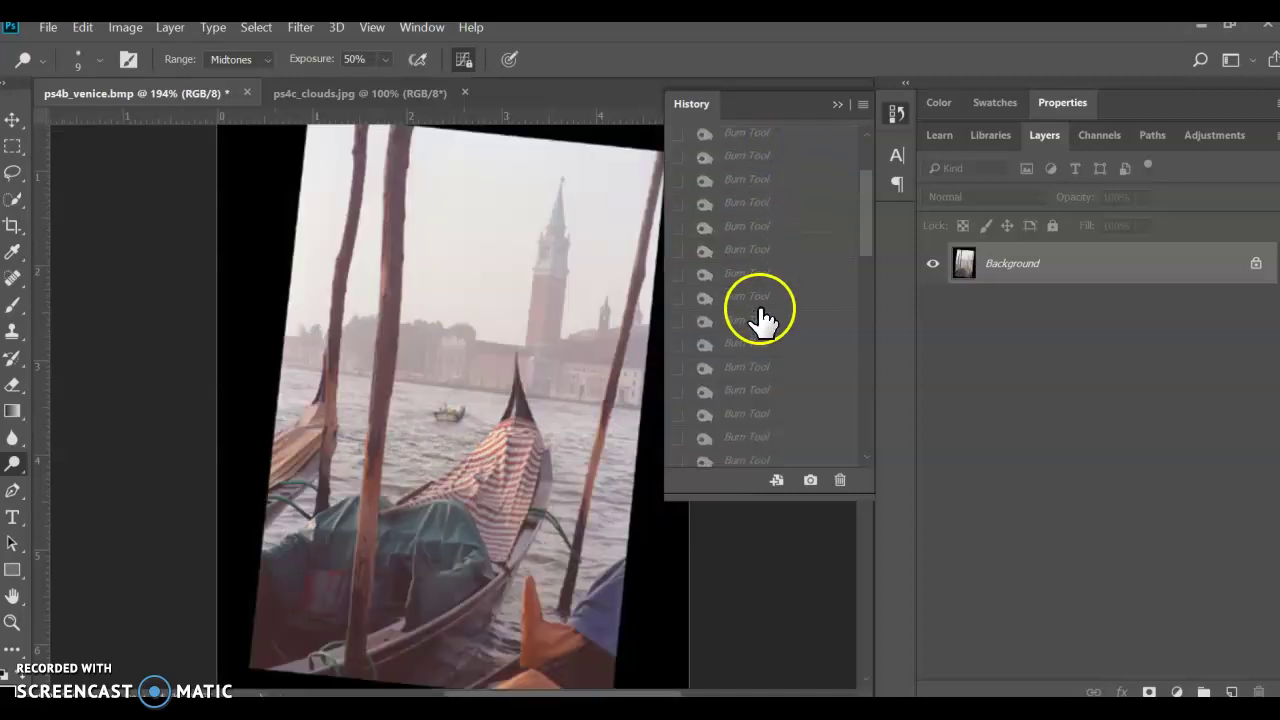
pyautogui.scroll(-6, 760, 318)
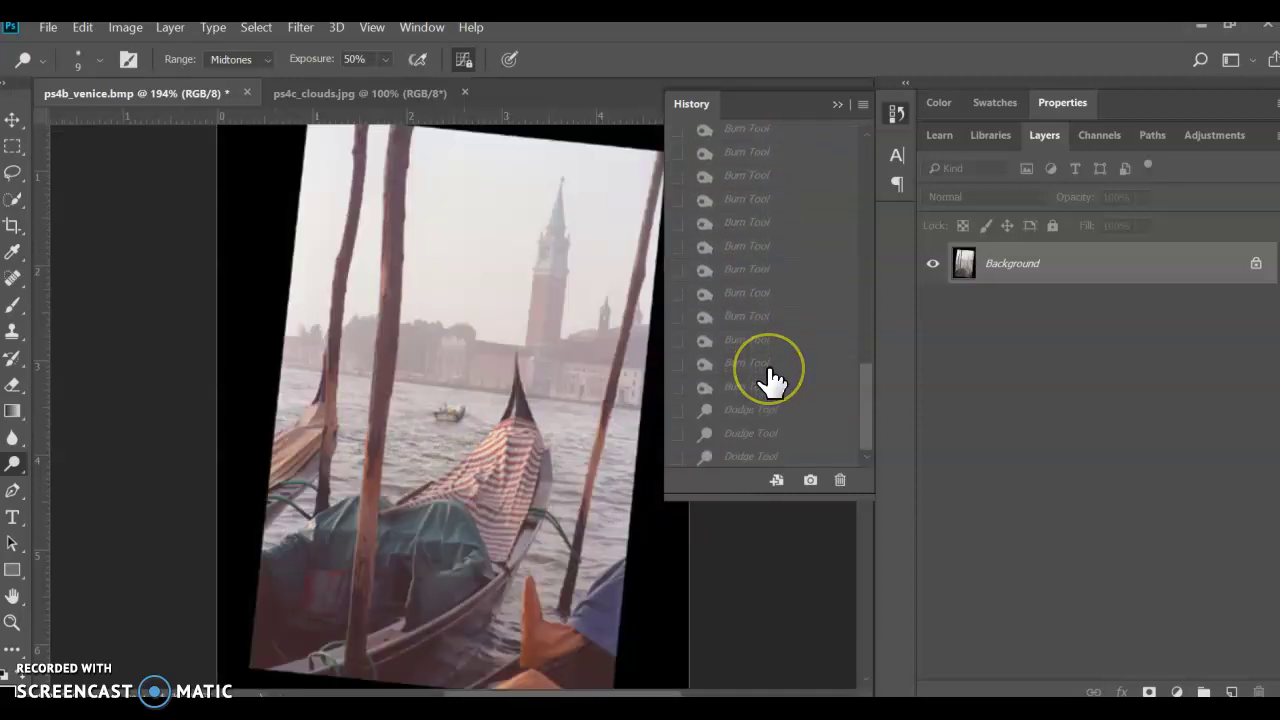
pyautogui.click(737, 388)
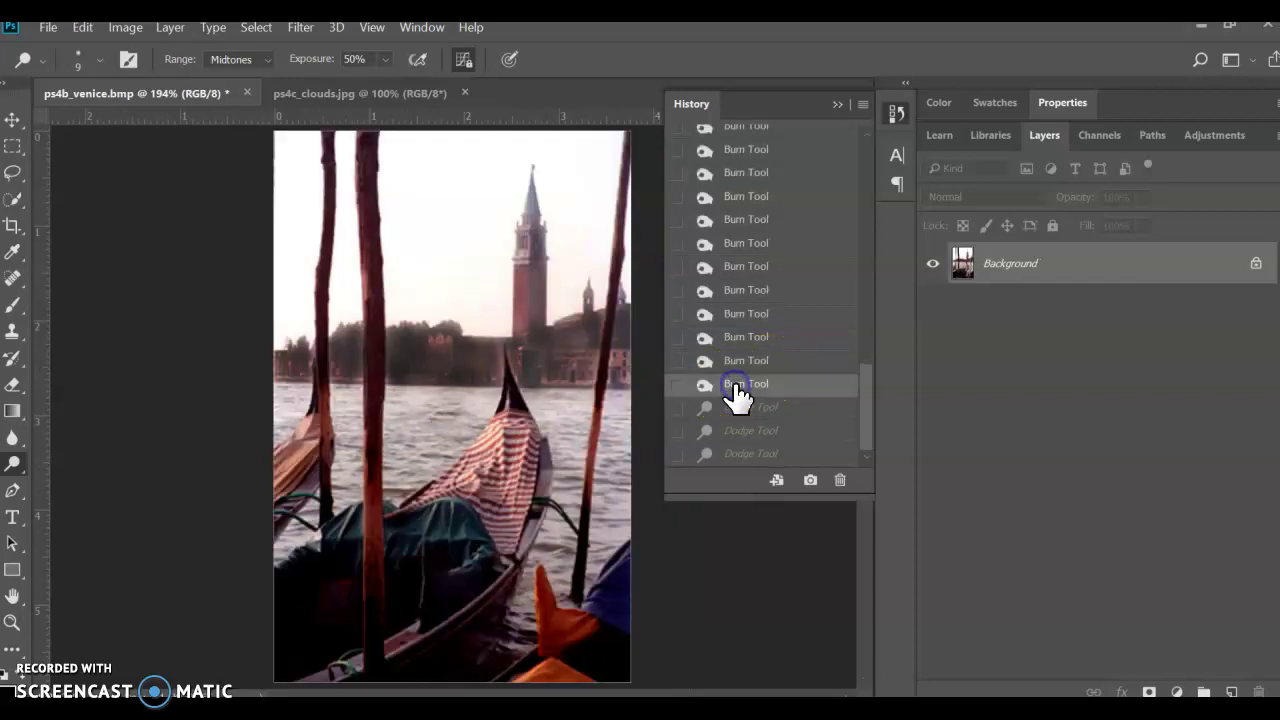
pyautogui.click(737, 455)
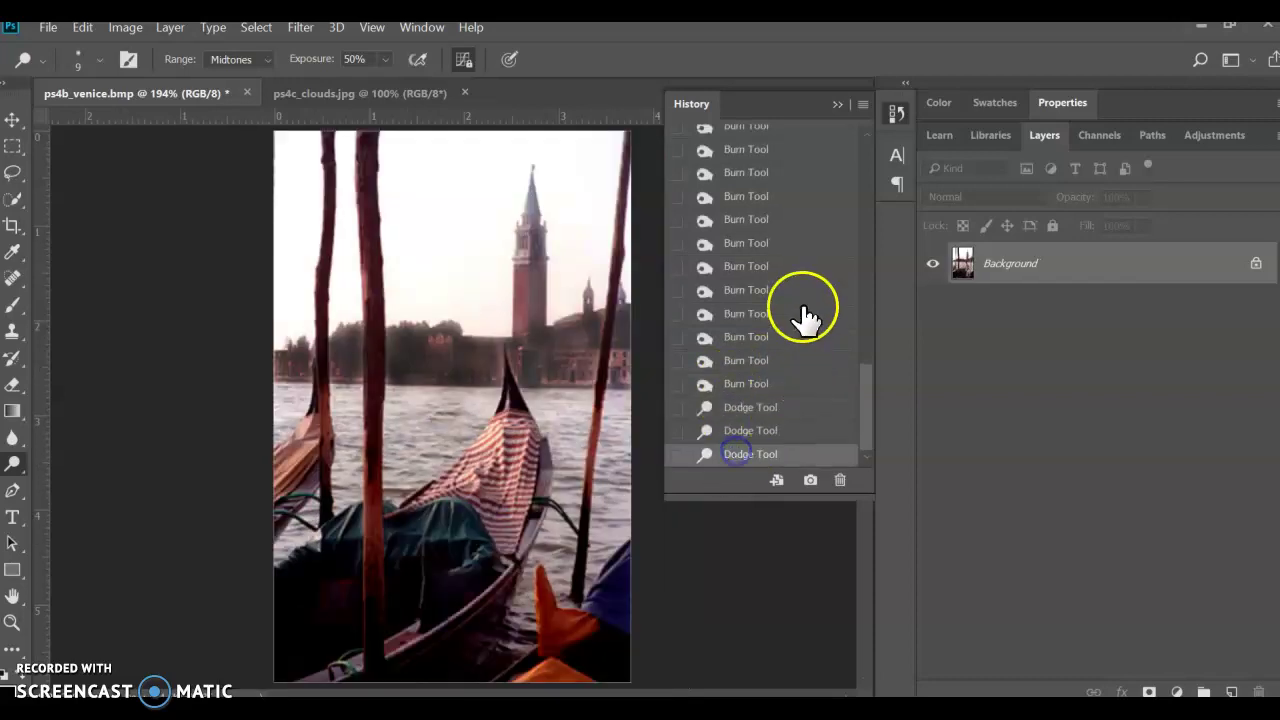
pyautogui.click(898, 112)
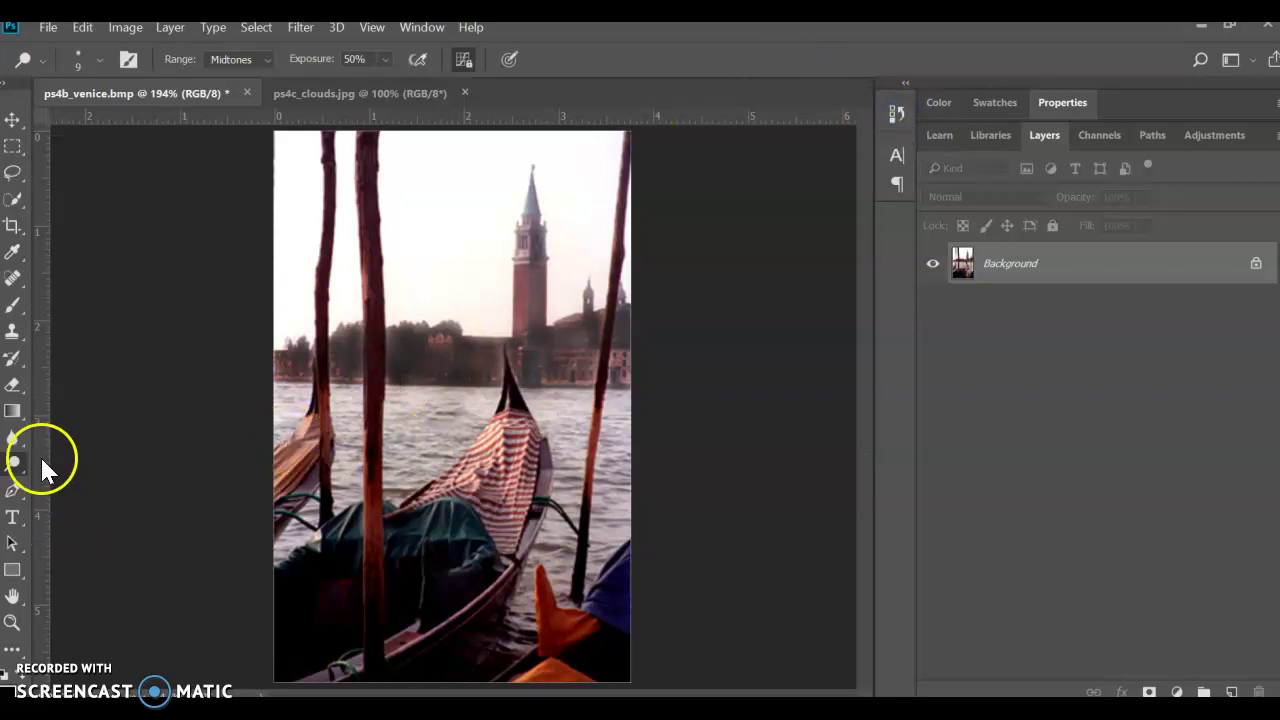
# Select the Sponge tool and set it to Saturate mode with a 40 px brush.
pyautogui.moveTo(18, 465)
pyautogui.mouseDown()
pyautogui.moveTo(114, 487)
pyautogui.moveTo(112, 506)
pyautogui.mouseUp()
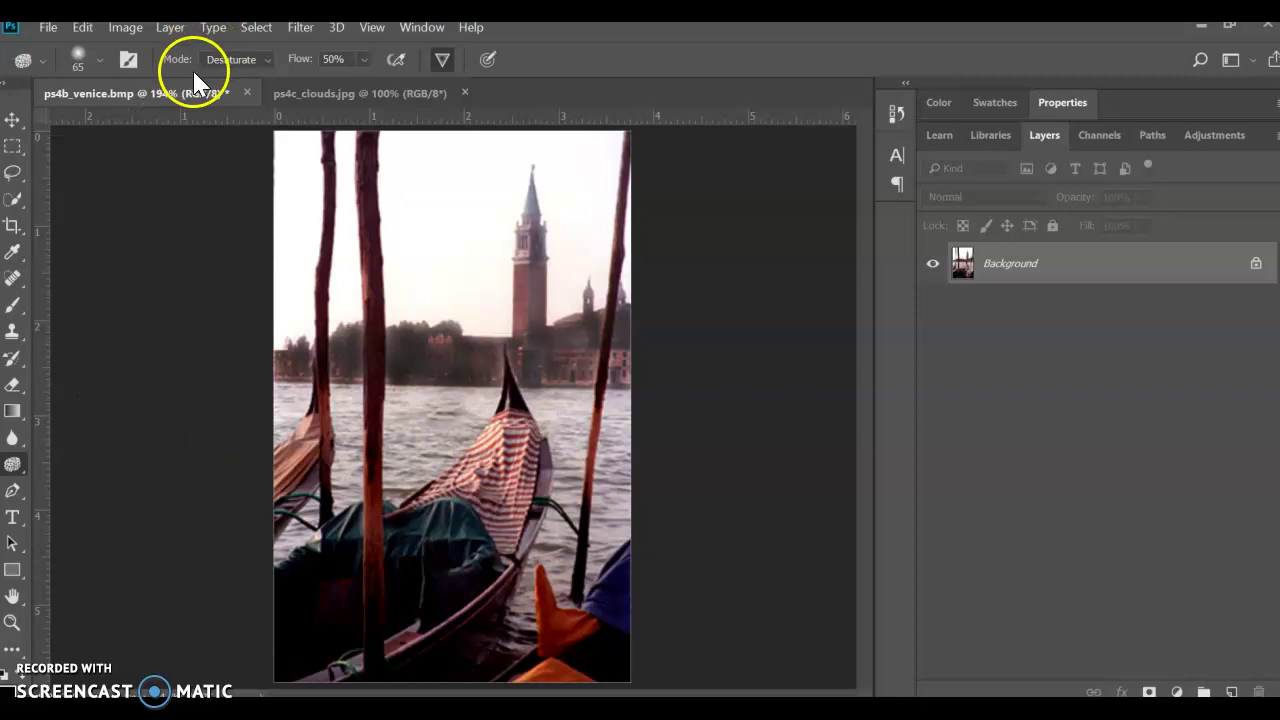
pyautogui.click(258, 58)
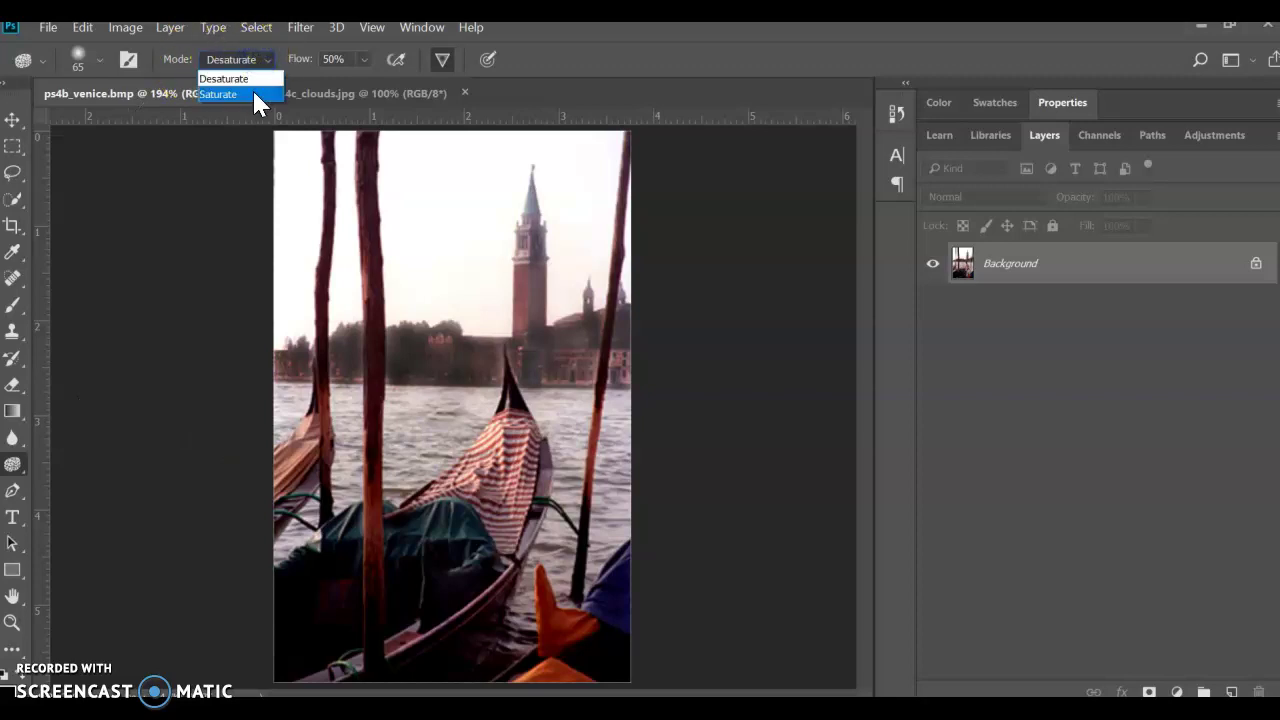
pyautogui.click(254, 94)
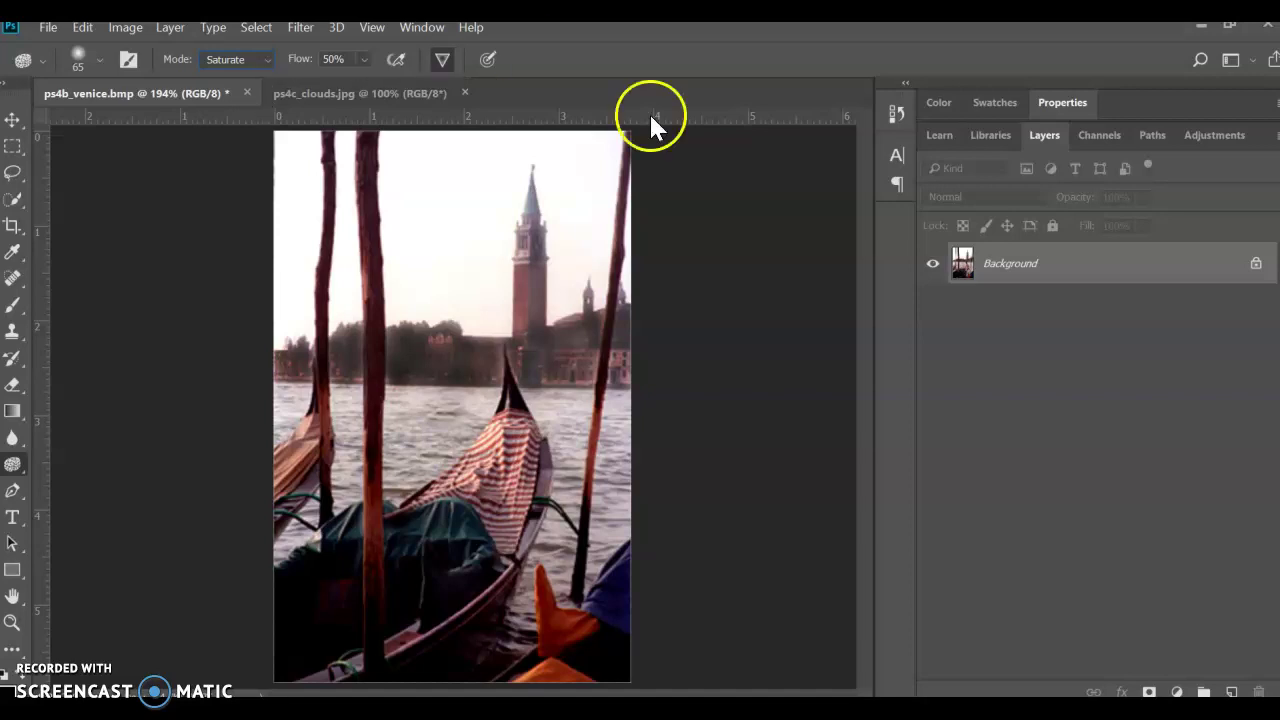
pyautogui.click(101, 58)
pyautogui.click(133, 121)
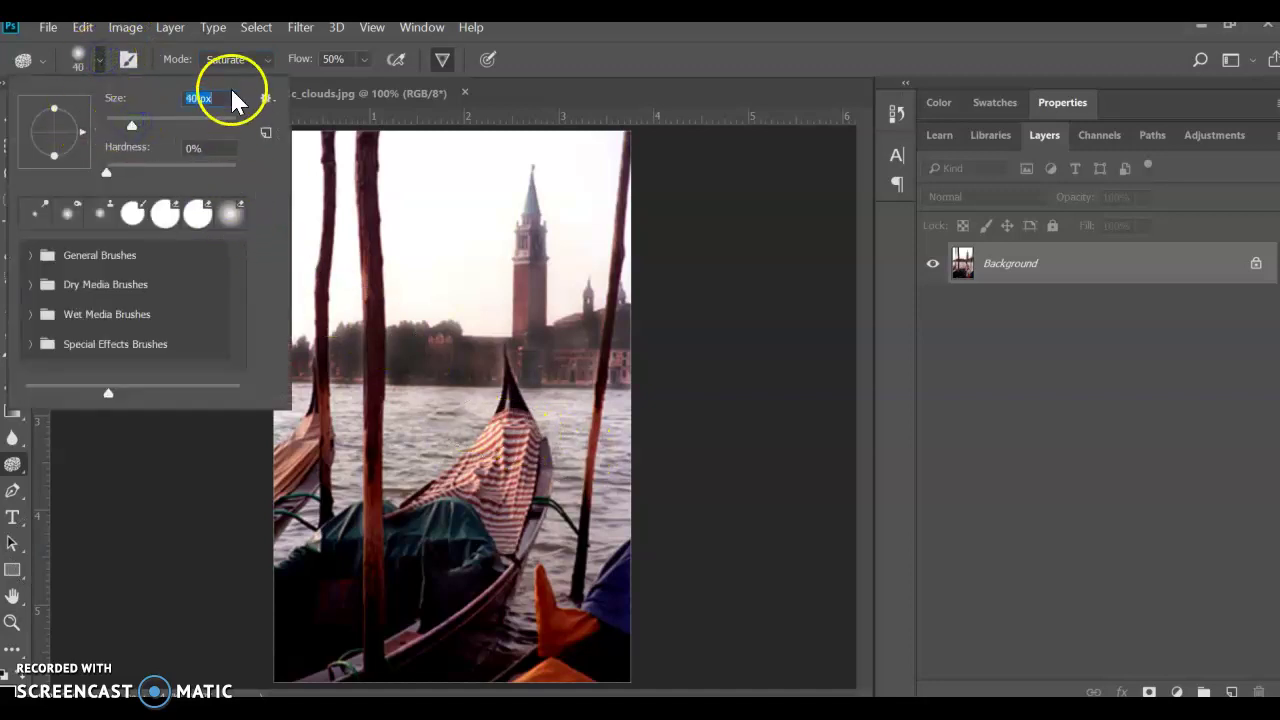
pyautogui.click(101, 58)
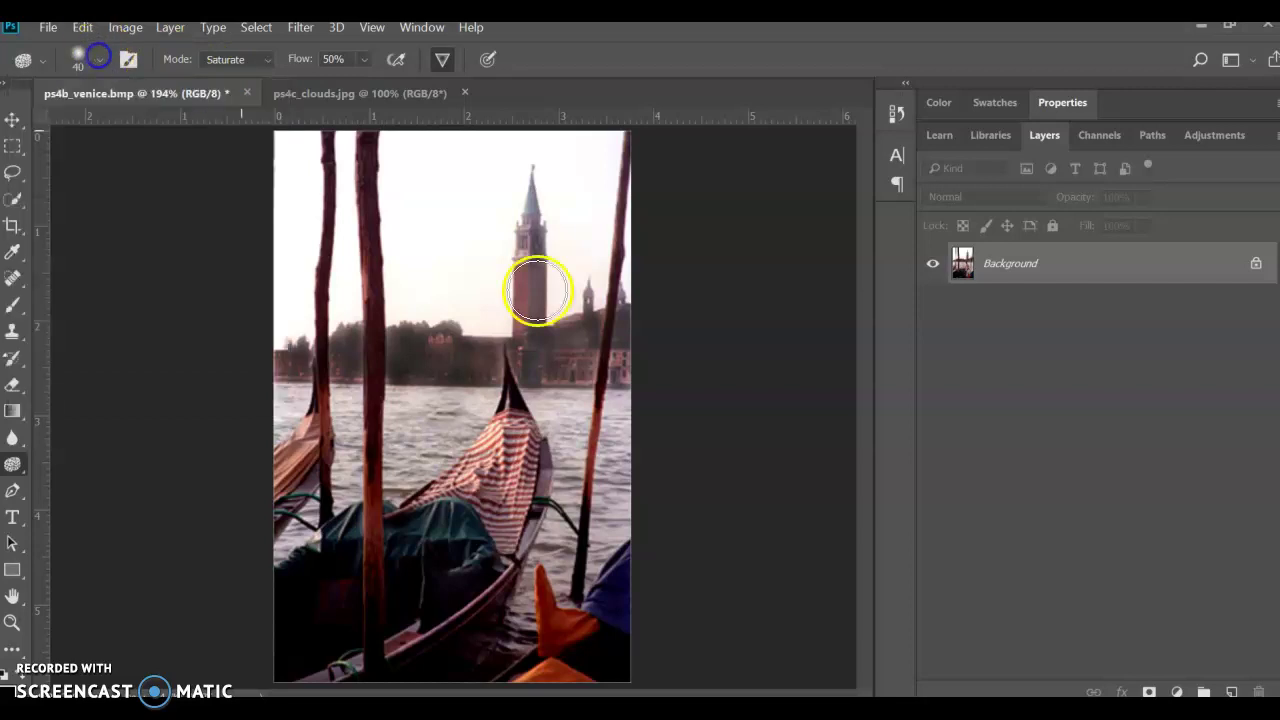
# Saturate the striped cover on the middle gondola with several Sponge strokes at 50% flow.
pyautogui.moveTo(465, 474); pyautogui.dragTo(458, 482)
pyautogui.moveTo(514, 537); pyautogui.dragTo(510, 531)
pyautogui.moveTo(488, 457); pyautogui.dragTo(506, 522)
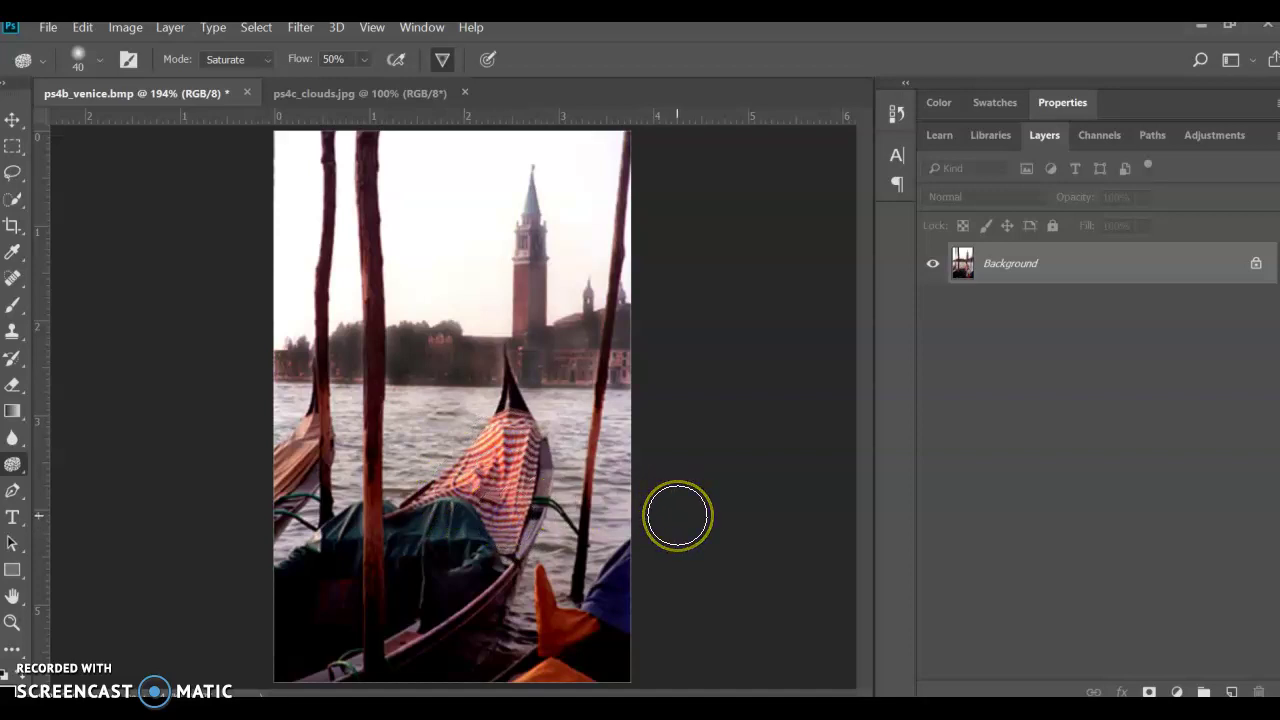
pyautogui.moveTo(660, 514)
pyautogui.mouseDown()
pyautogui.moveTo(514, 449)
pyautogui.moveTo(457, 486)
pyautogui.moveTo(491, 488)
pyautogui.moveTo(486, 437)
pyautogui.moveTo(520, 480)
pyautogui.moveTo(500, 452)
pyautogui.moveTo(526, 463)
pyautogui.moveTo(525, 478)
pyautogui.mouseUp()
# Compare the Sponge stroke states in the history and revert the photo to the second Sponge stroke.
pyautogui.click(897, 113)
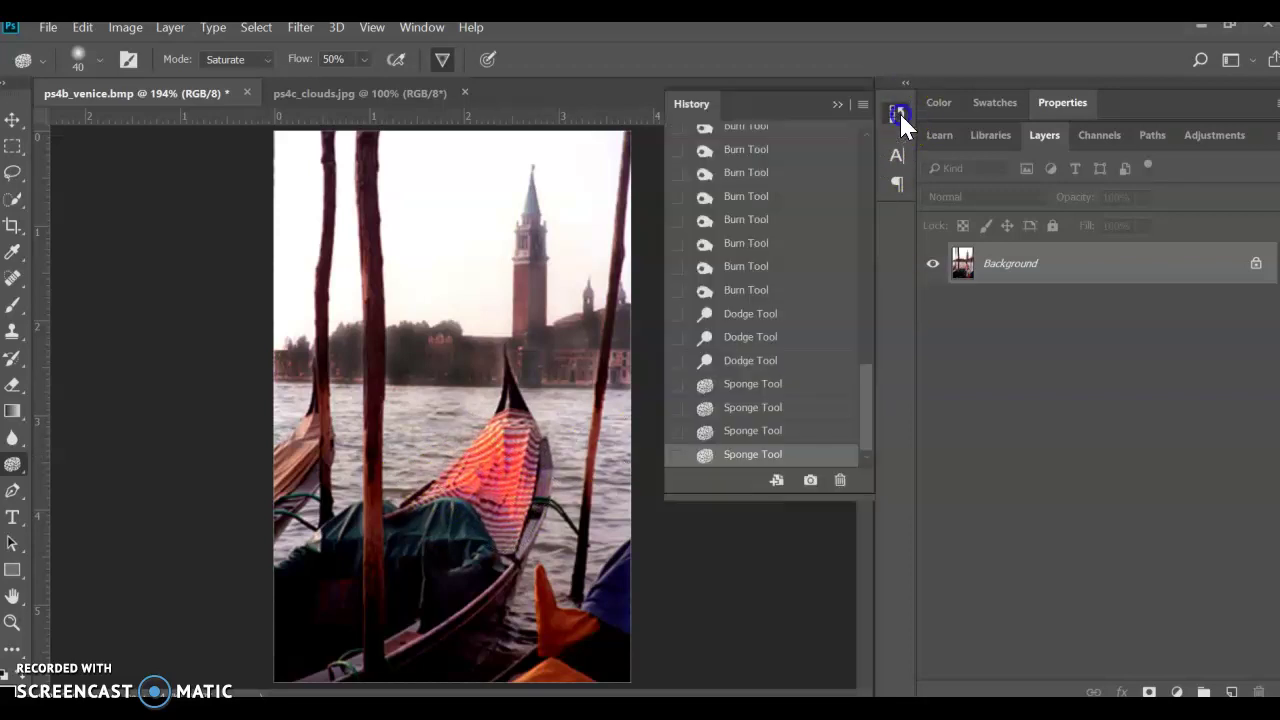
pyautogui.click(745, 410)
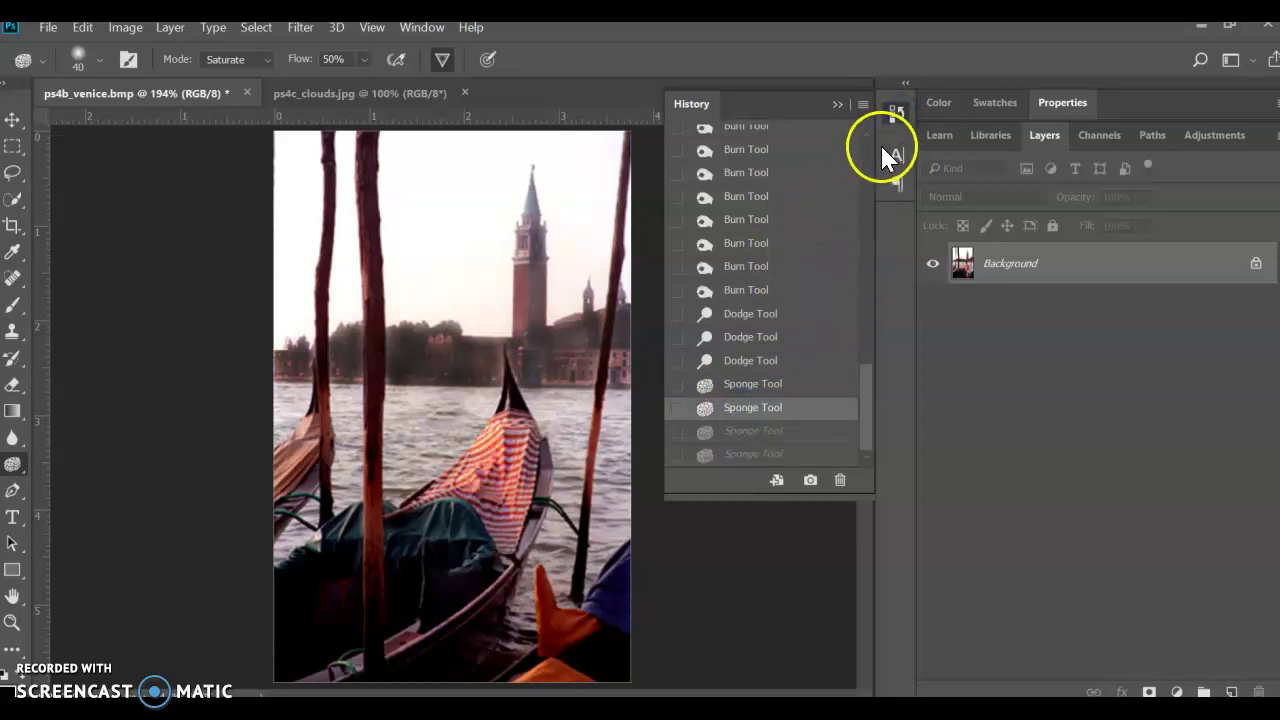
pyautogui.click(733, 362)
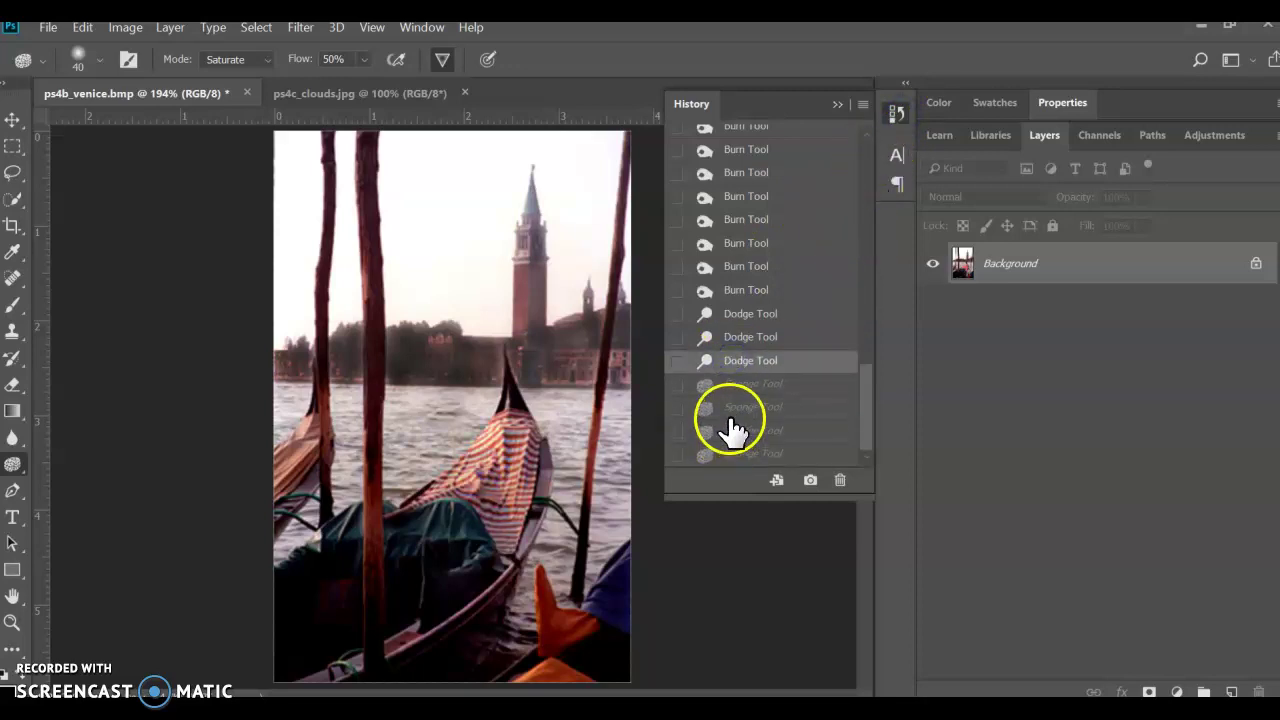
pyautogui.click(736, 408)
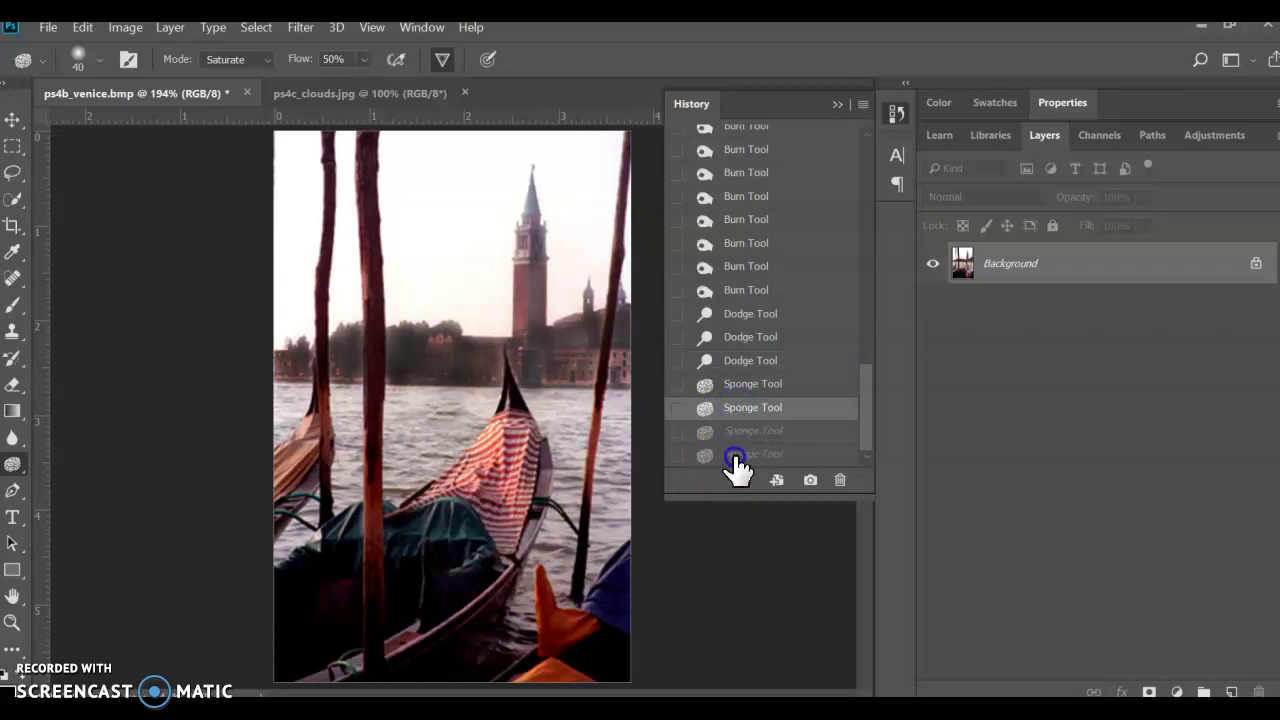
pyautogui.click(737, 455)
pyautogui.click(741, 408)
pyautogui.click(895, 114)
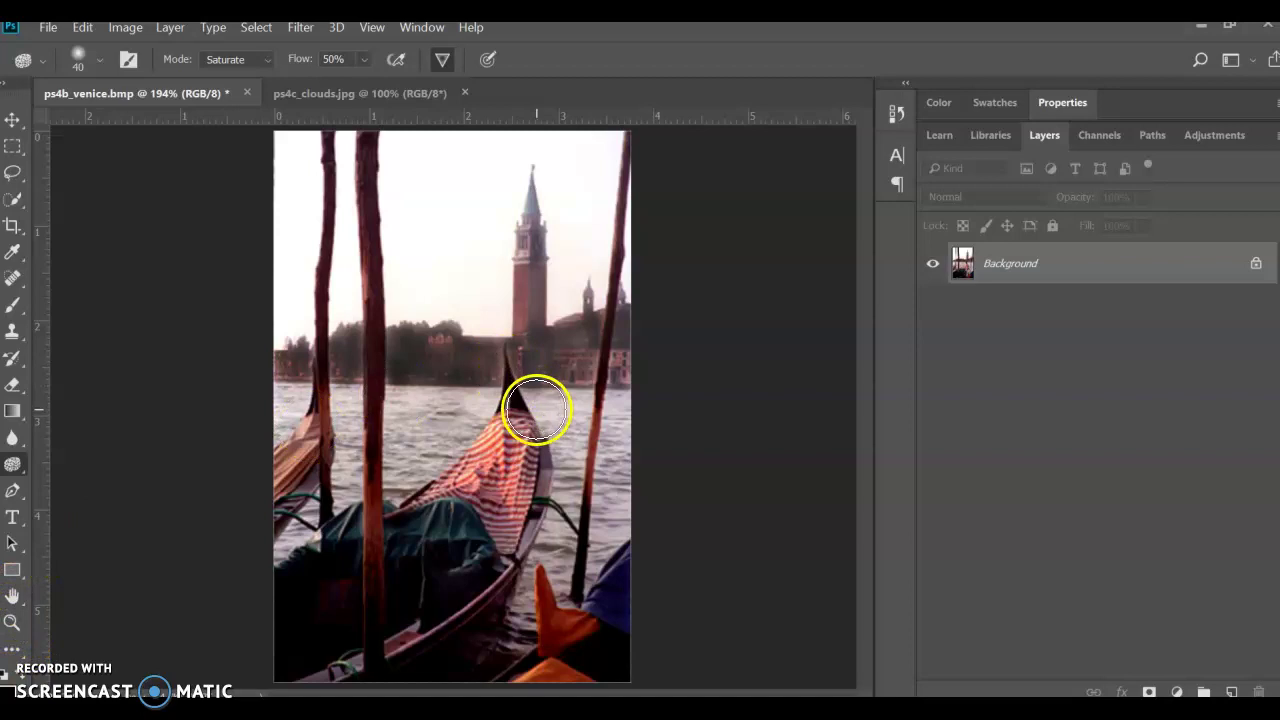
# Select all sky areas around the bell tower and between the wooden poles with the Magic Wand, using Point Sample and tolerance 32.
pyautogui.scroll(3, 485, 341)
pyautogui.scroll(5, 480, 391)
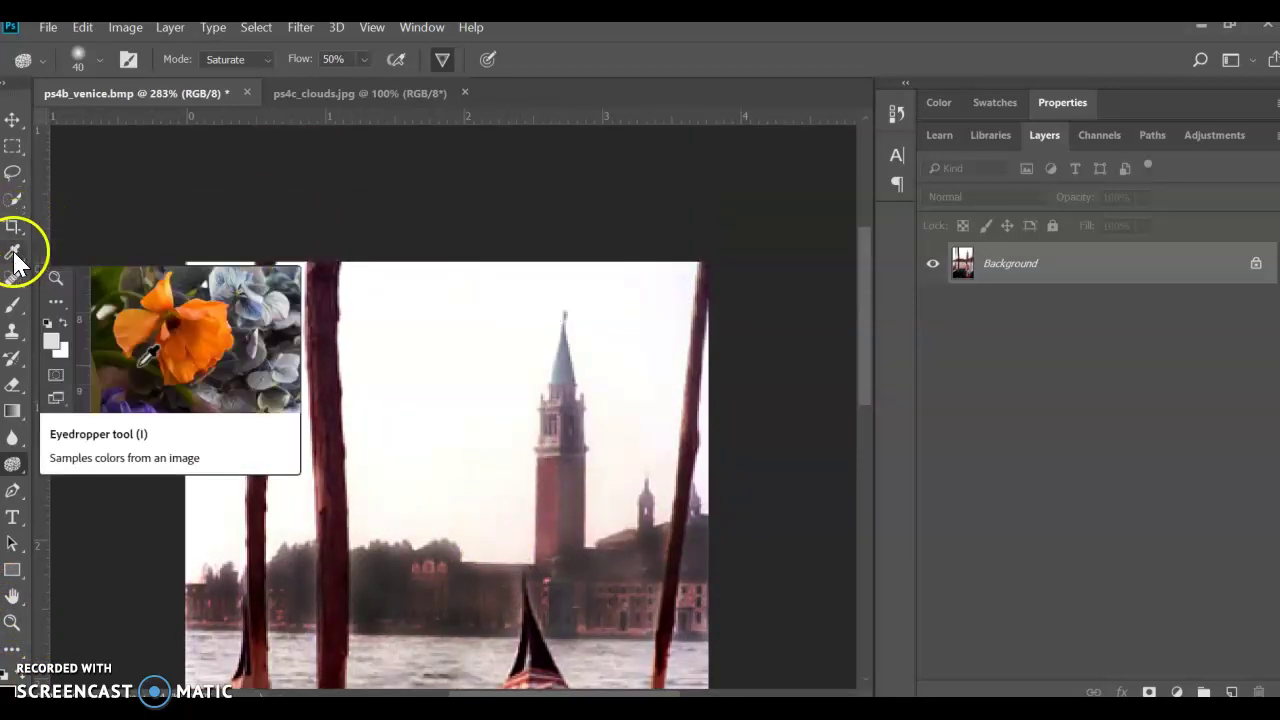
pyautogui.click(14, 205)
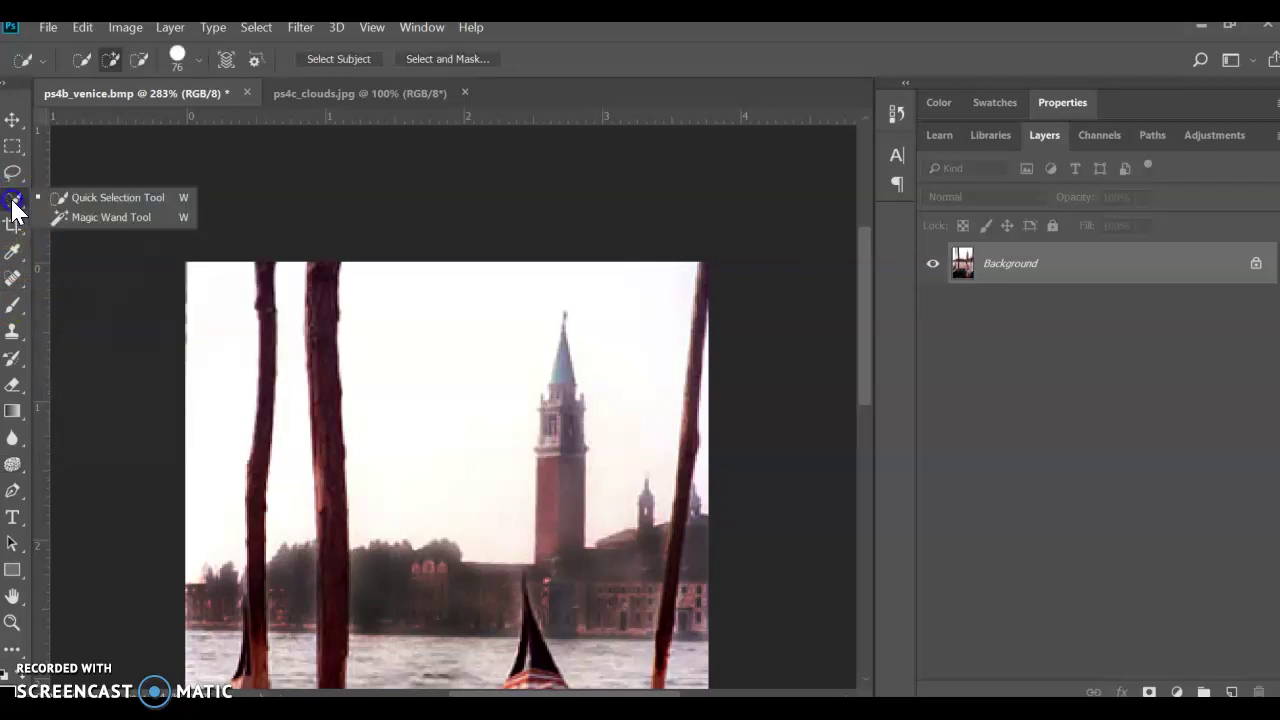
pyautogui.click(147, 222)
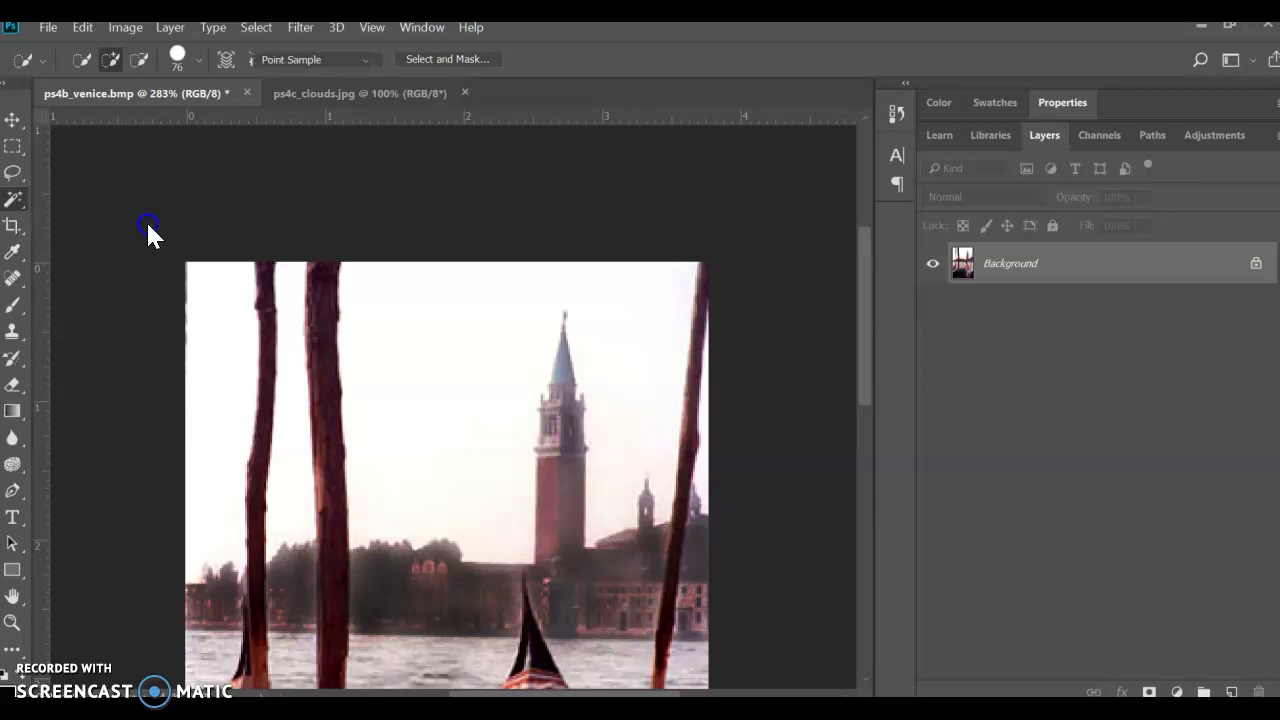
pyautogui.click(471, 366)
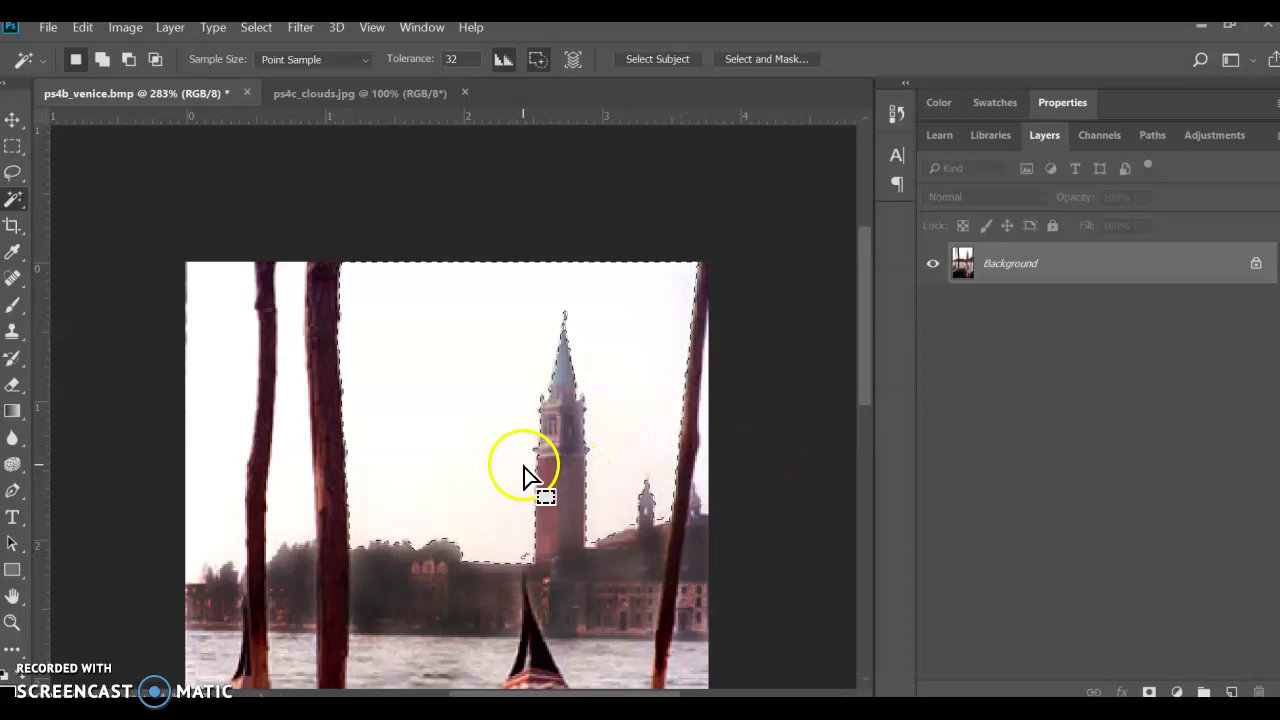
pyautogui.keyDown('shift'); pyautogui.click(522, 548); pyautogui.keyUp('shift')
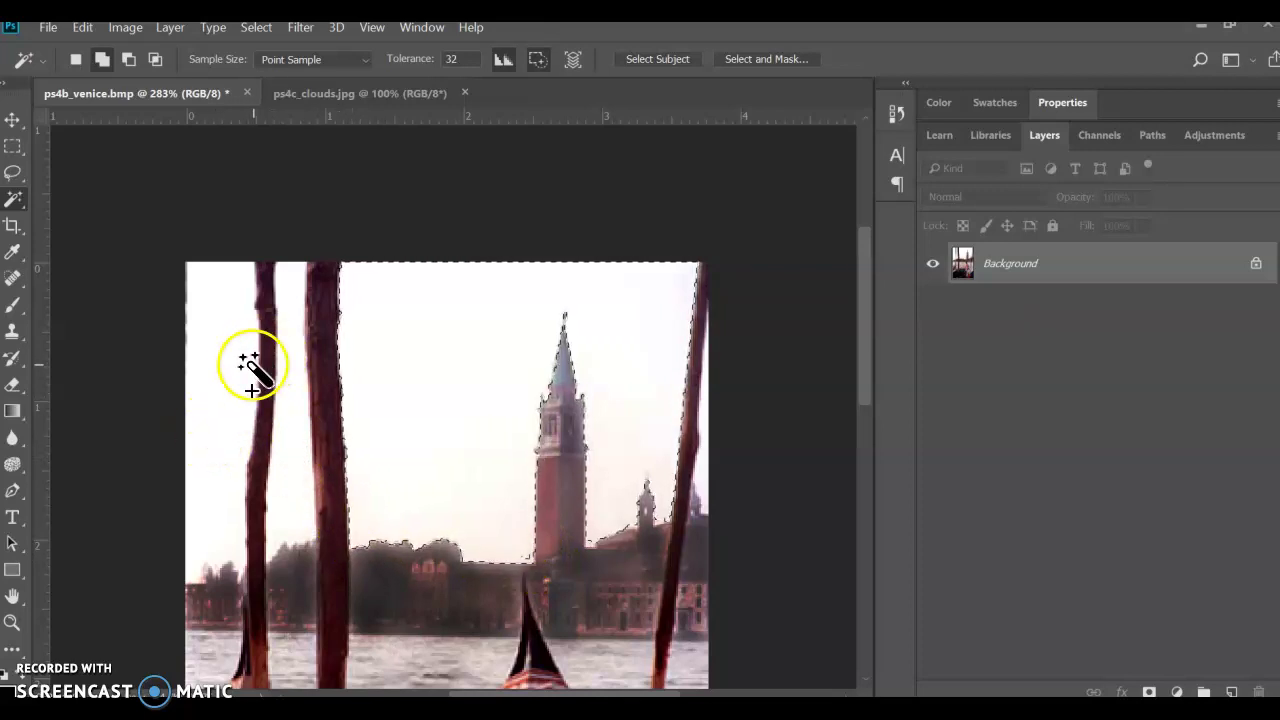
pyautogui.keyDown('shift'); pyautogui.click(221, 377); pyautogui.keyUp('shift')
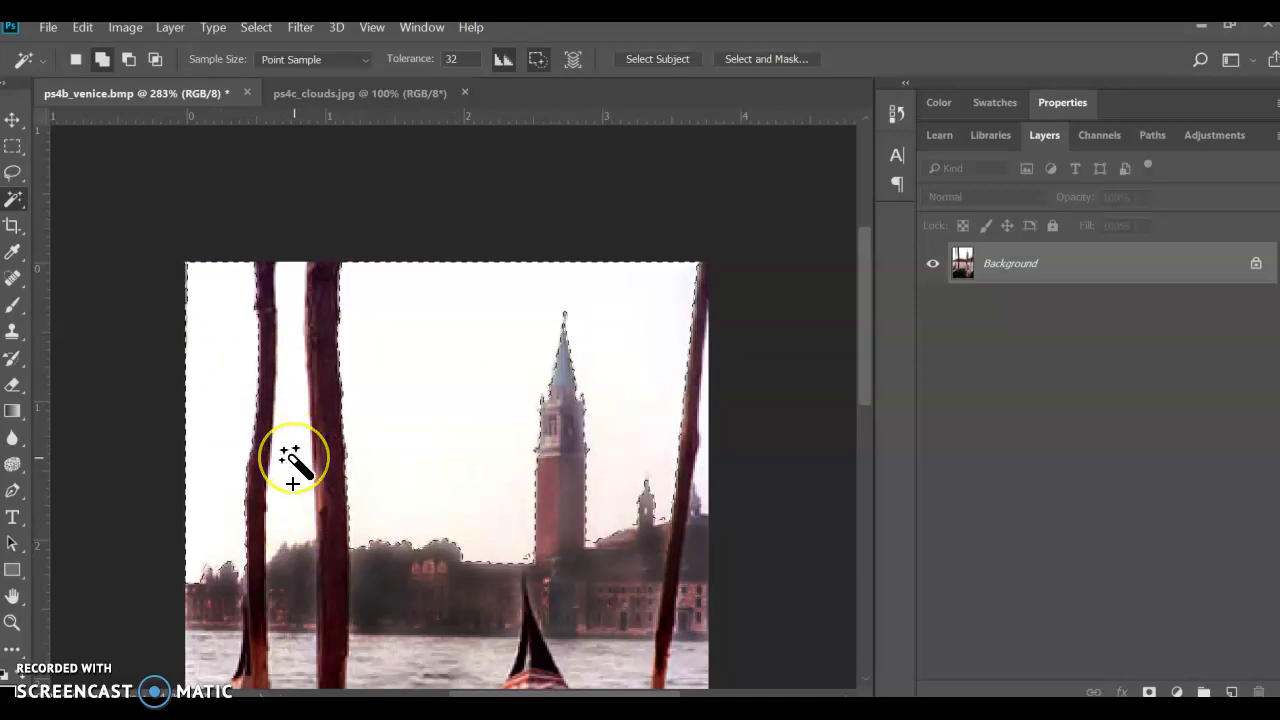
pyautogui.keyDown('shift'); pyautogui.click(704, 482); pyautogui.keyUp('shift')
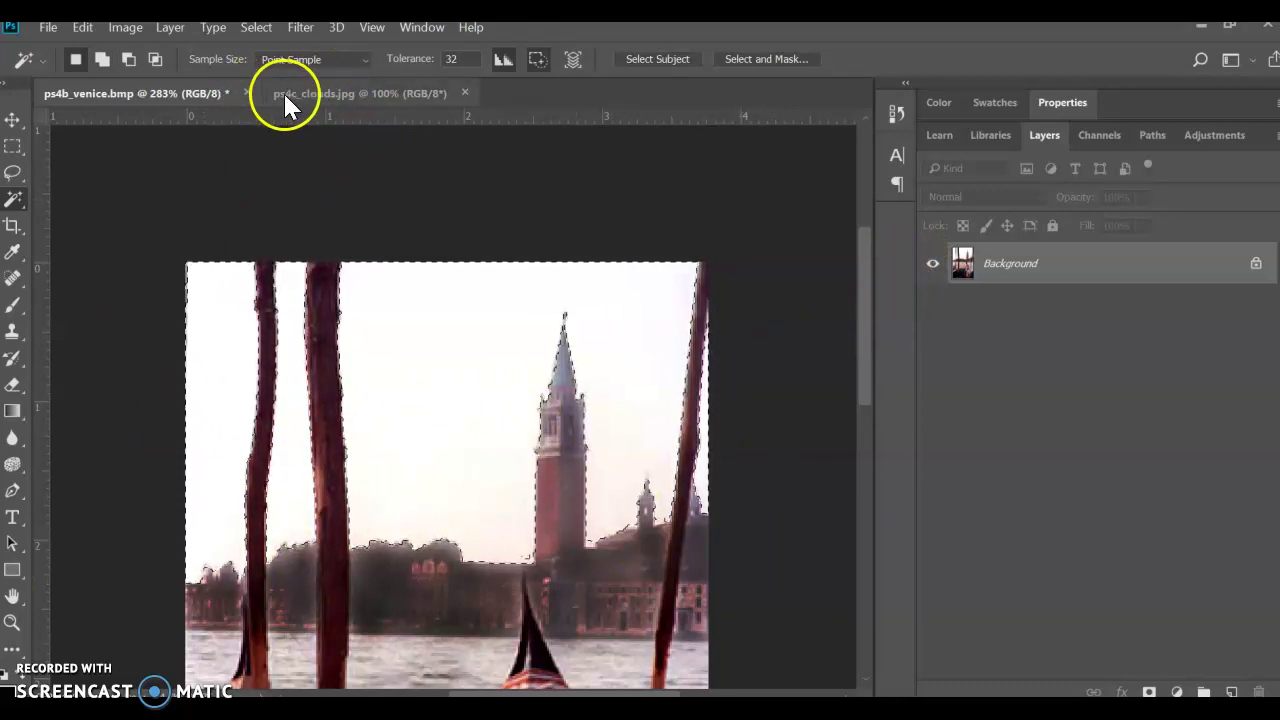
# Switch to the ps4c_clouds.jpg document and select the entire clouds image.
pyautogui.click(335, 94)
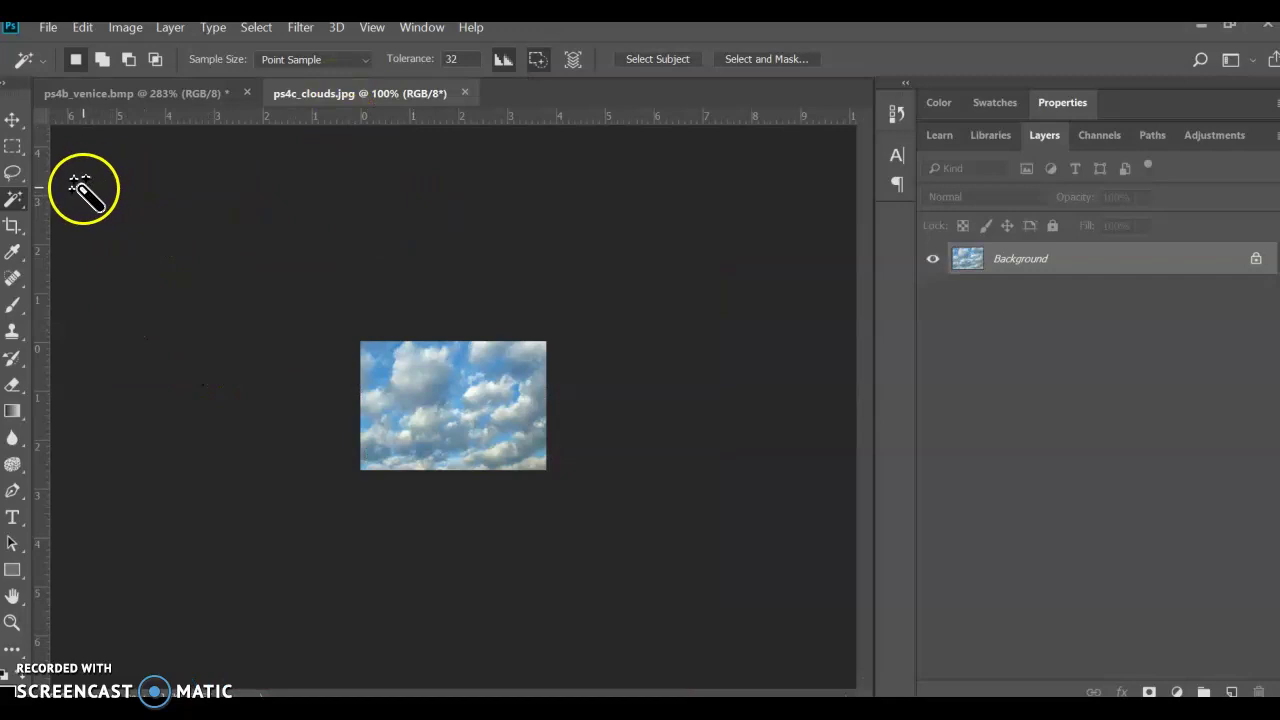
pyautogui.click(13, 146)
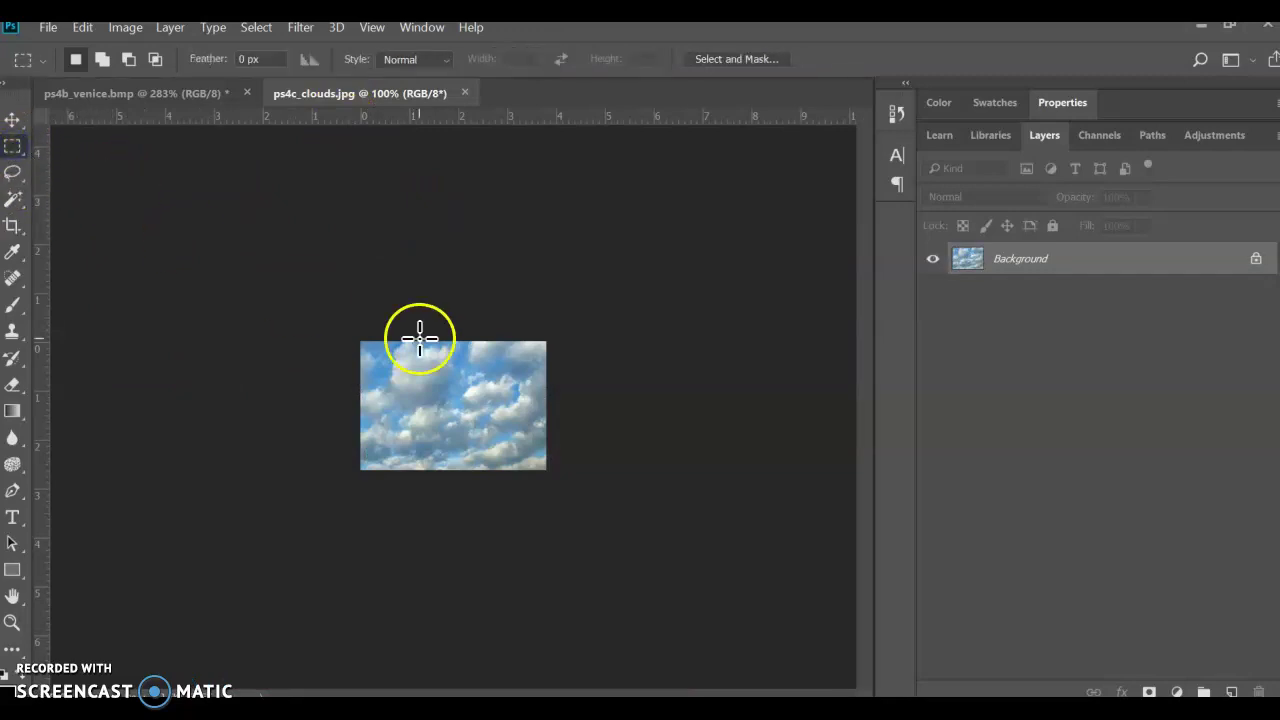
pyautogui.moveTo(329, 324); pyautogui.dragTo(706, 511)
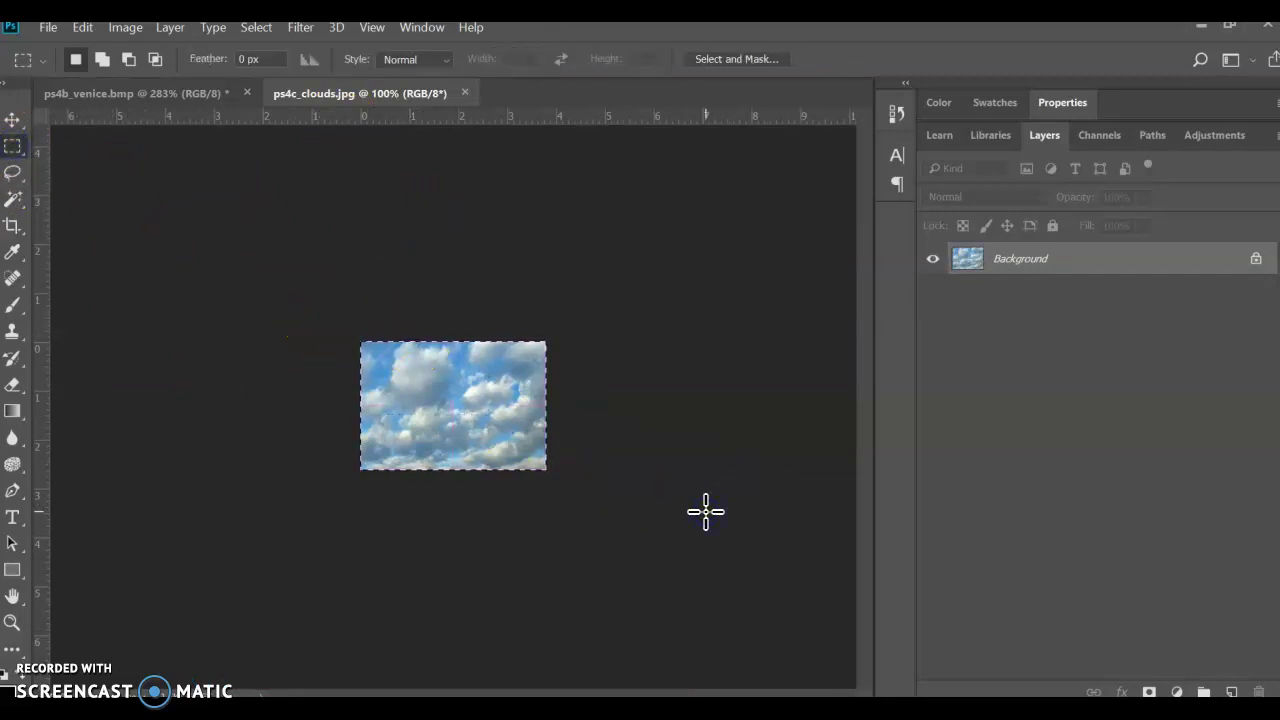
pyautogui.click(255, 27)
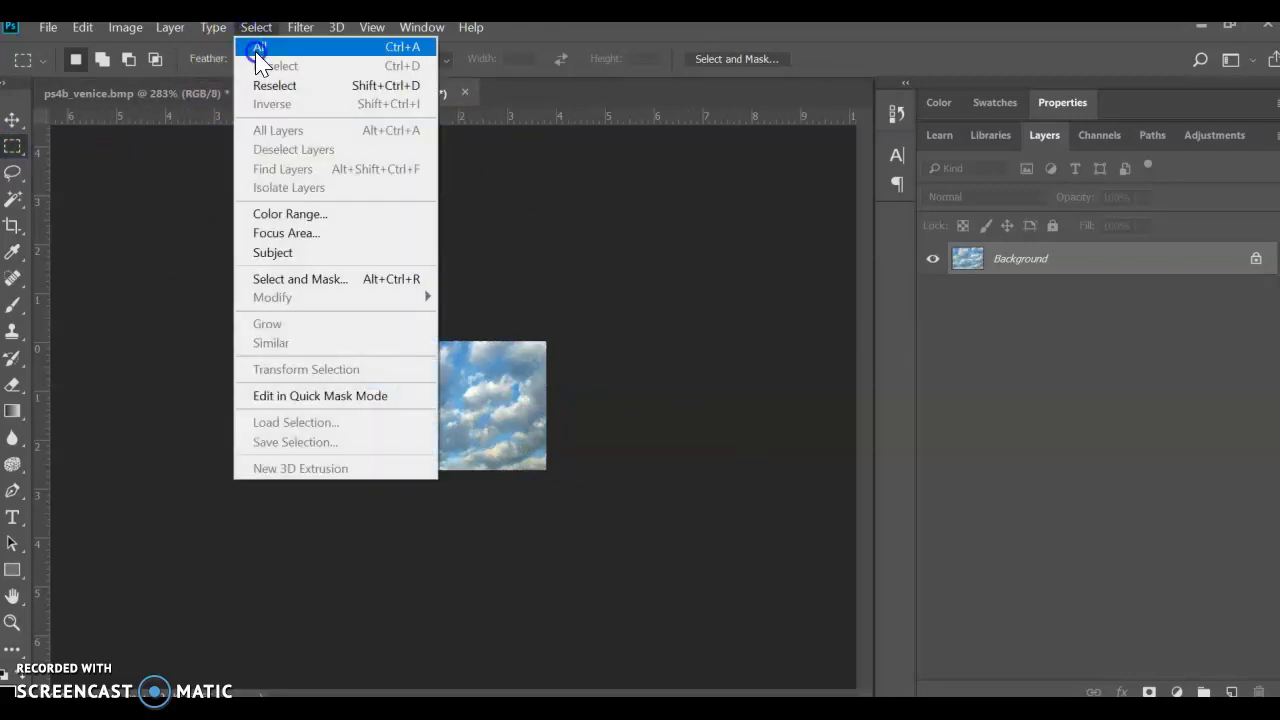
pyautogui.click(259, 50)
pyautogui.click(617, 290)
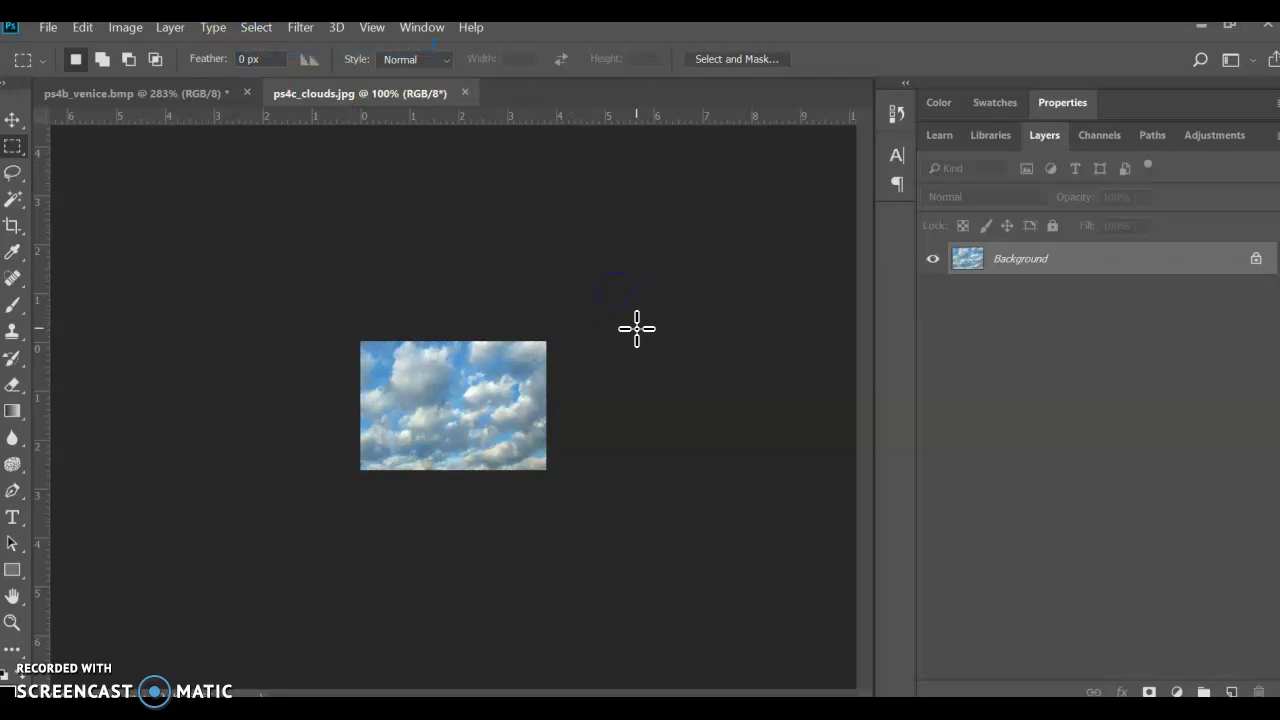
pyautogui.hotkey('ctrl', 'a')
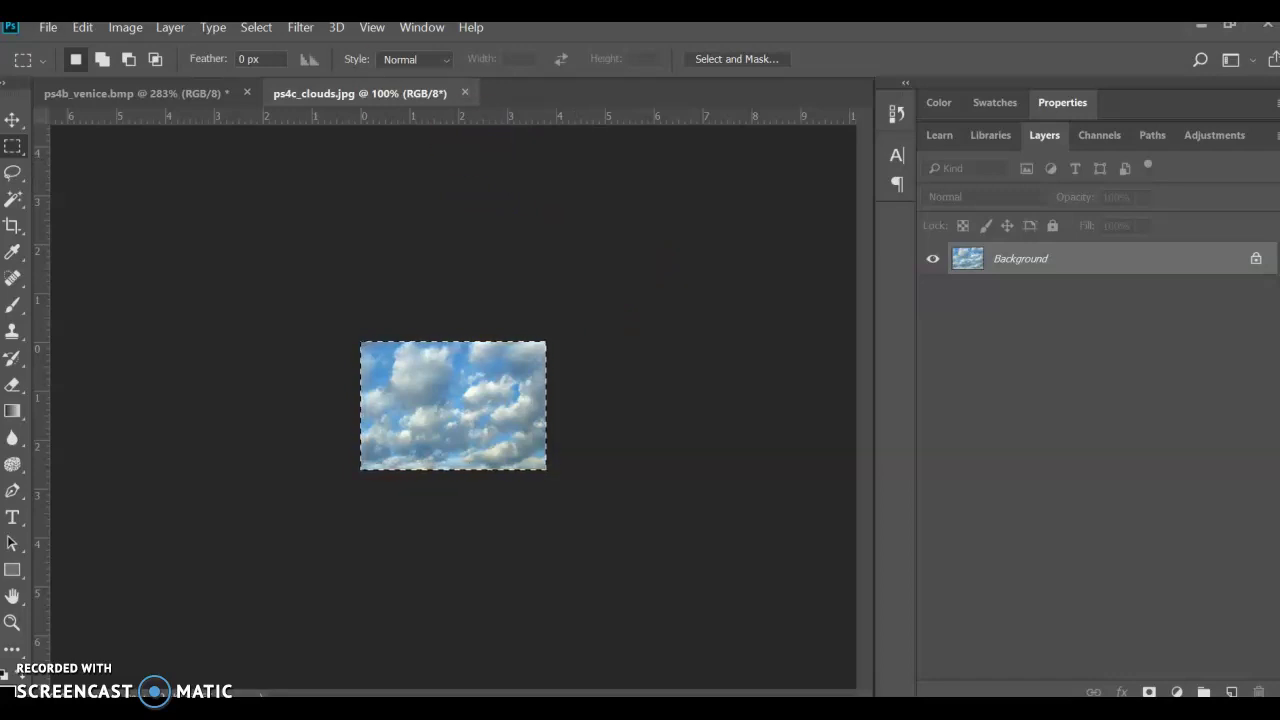
# Copy the selected clouds image and switch back to the ps4b_venice.bmp document.
pyautogui.click(83, 28)
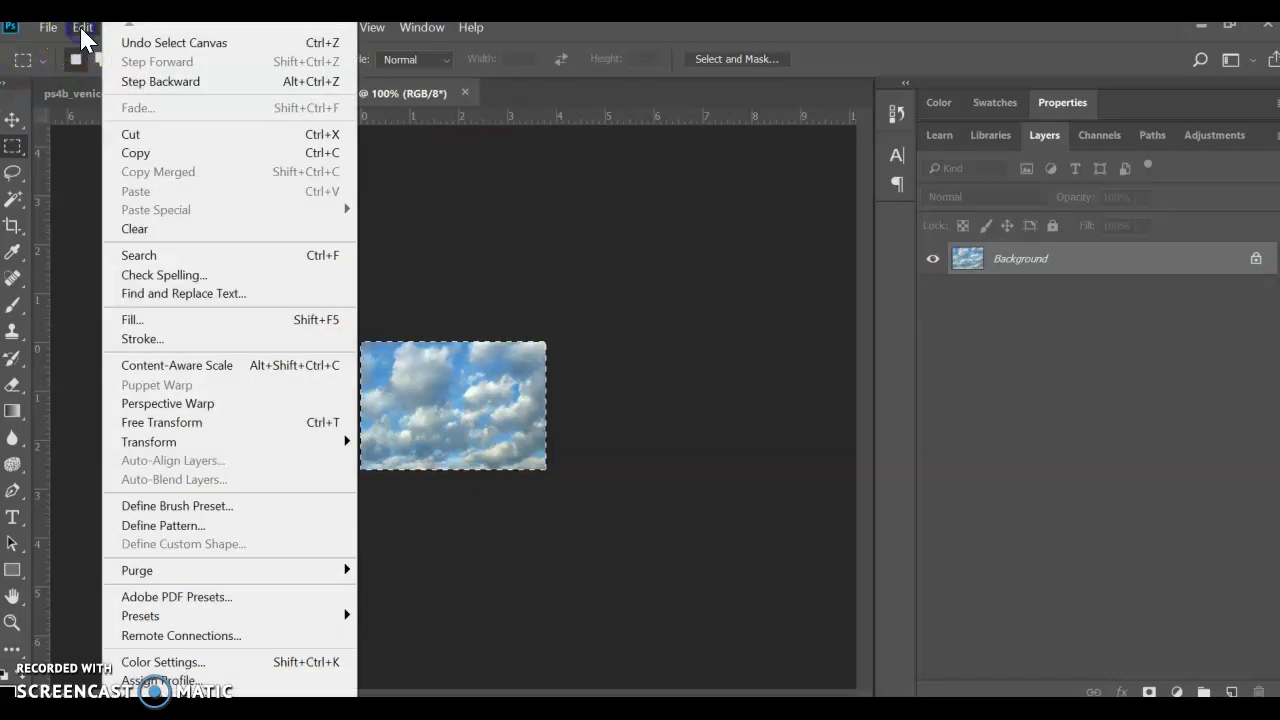
pyautogui.click(168, 163)
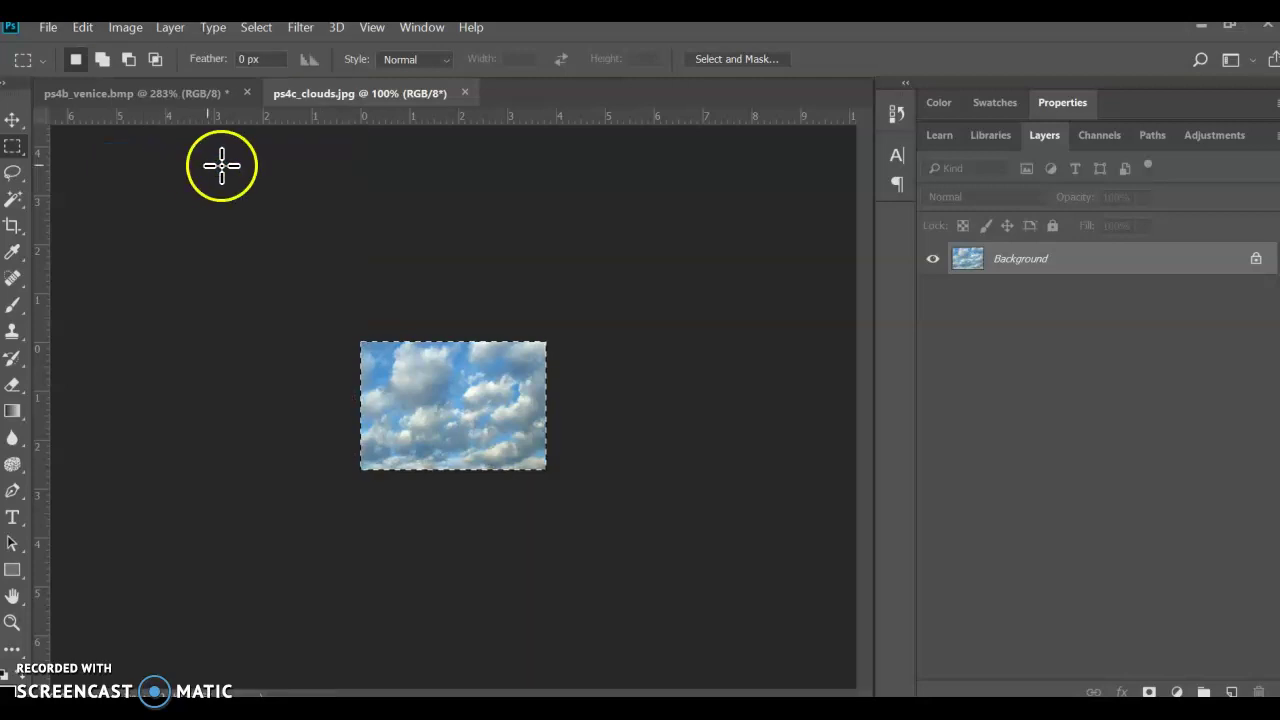
pyautogui.click(123, 94)
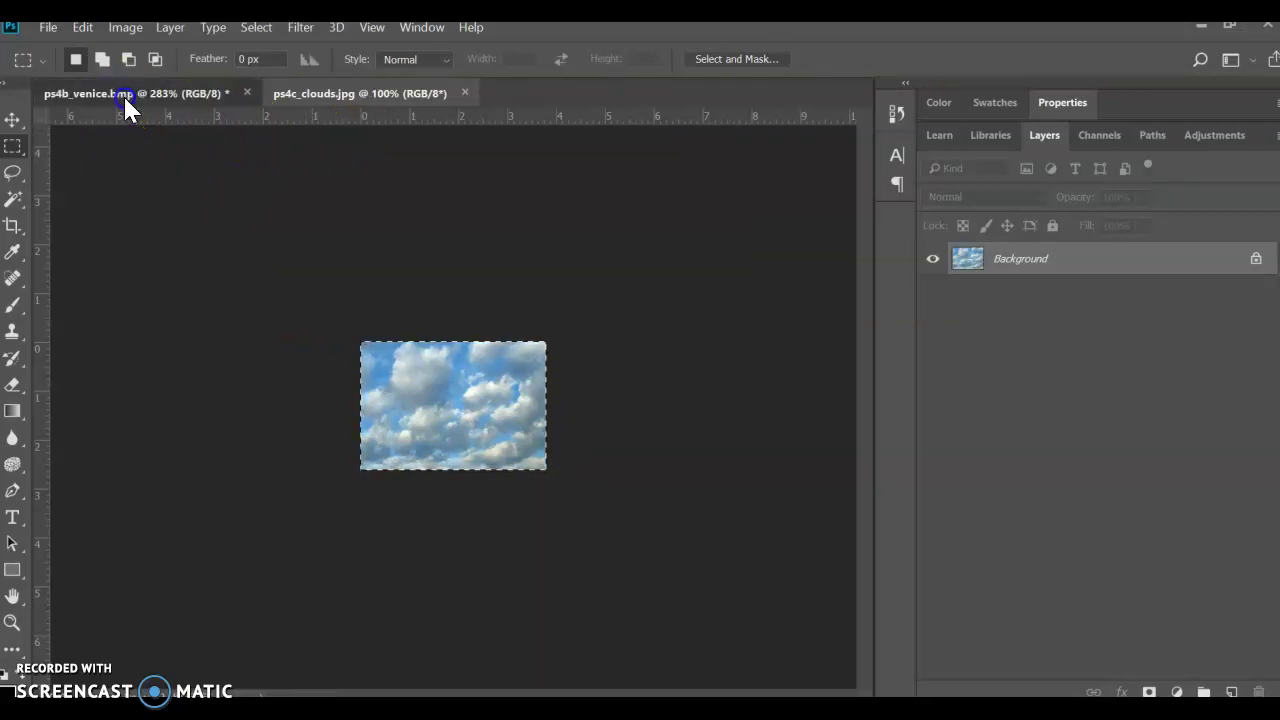
pyautogui.click(82, 27)
pyautogui.click(140, 191)
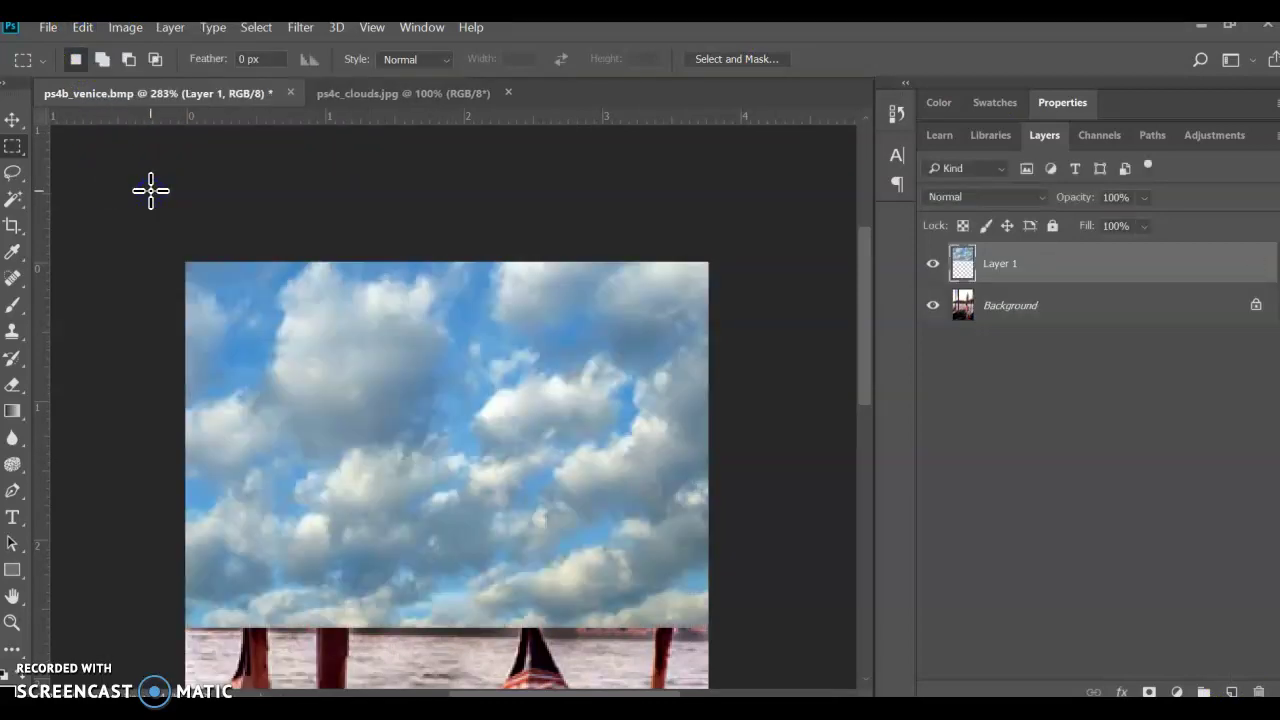
pyautogui.hotkey('ctrl', 'z')
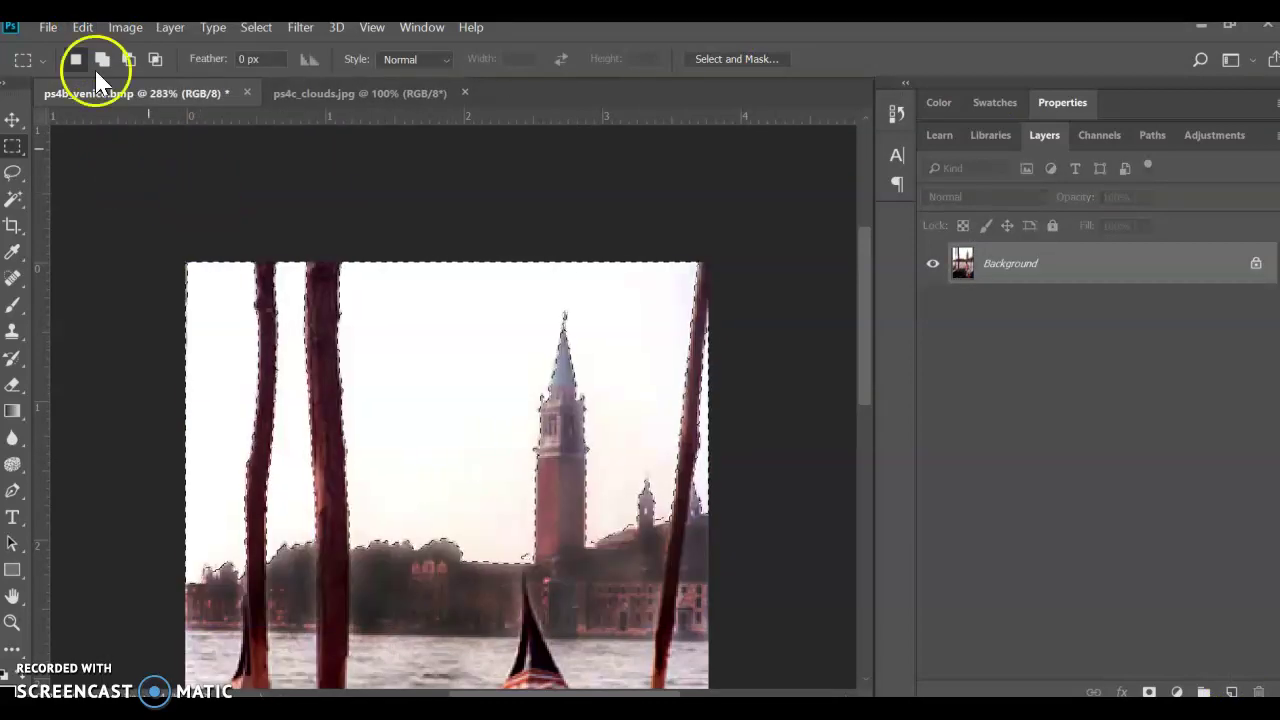
# Paste the copied clouds into the sky selection with Paste Into so they fill only the sky.
pyautogui.click(84, 28)
pyautogui.moveTo(138, 214)
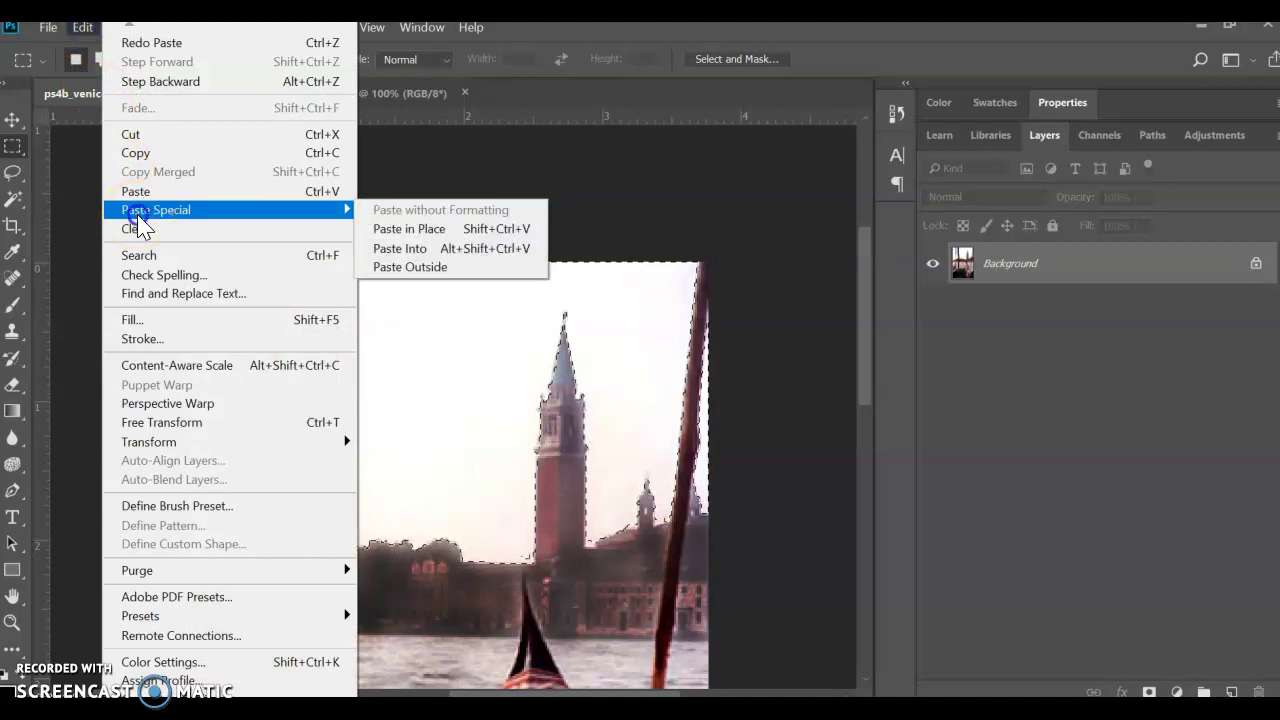
pyautogui.click(505, 248)
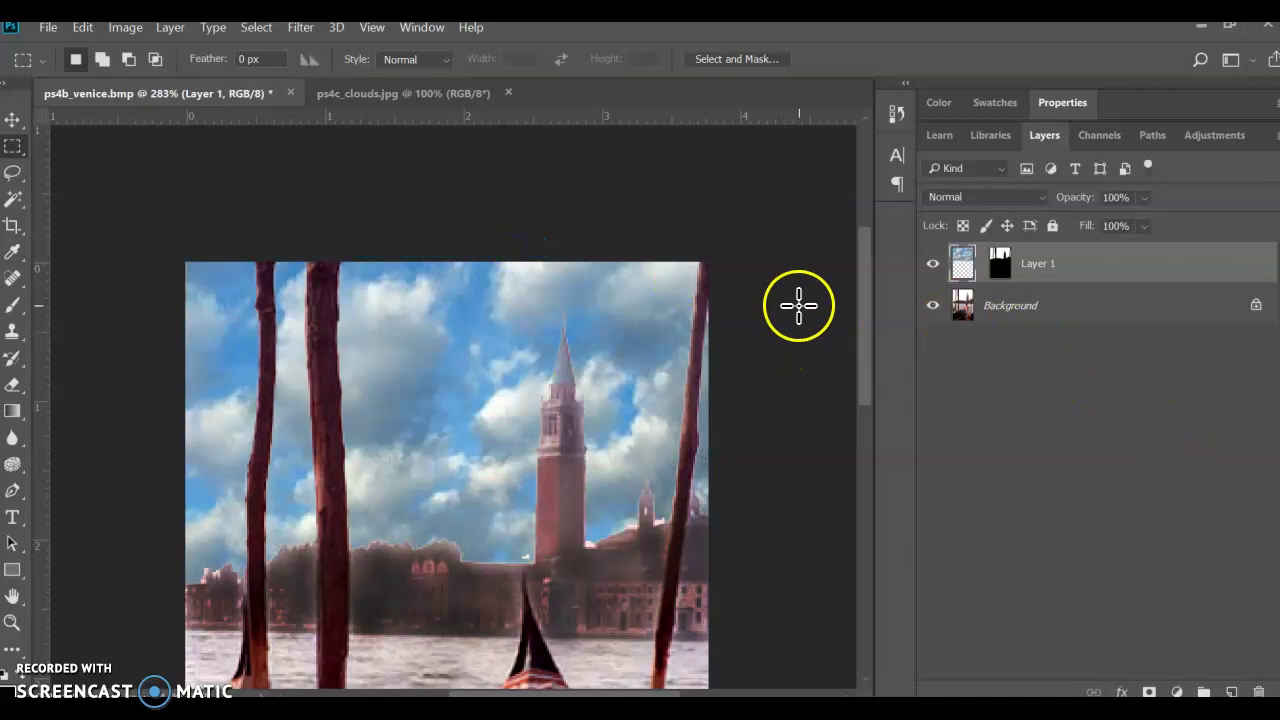
pyautogui.hotkey('ctrl', '0')
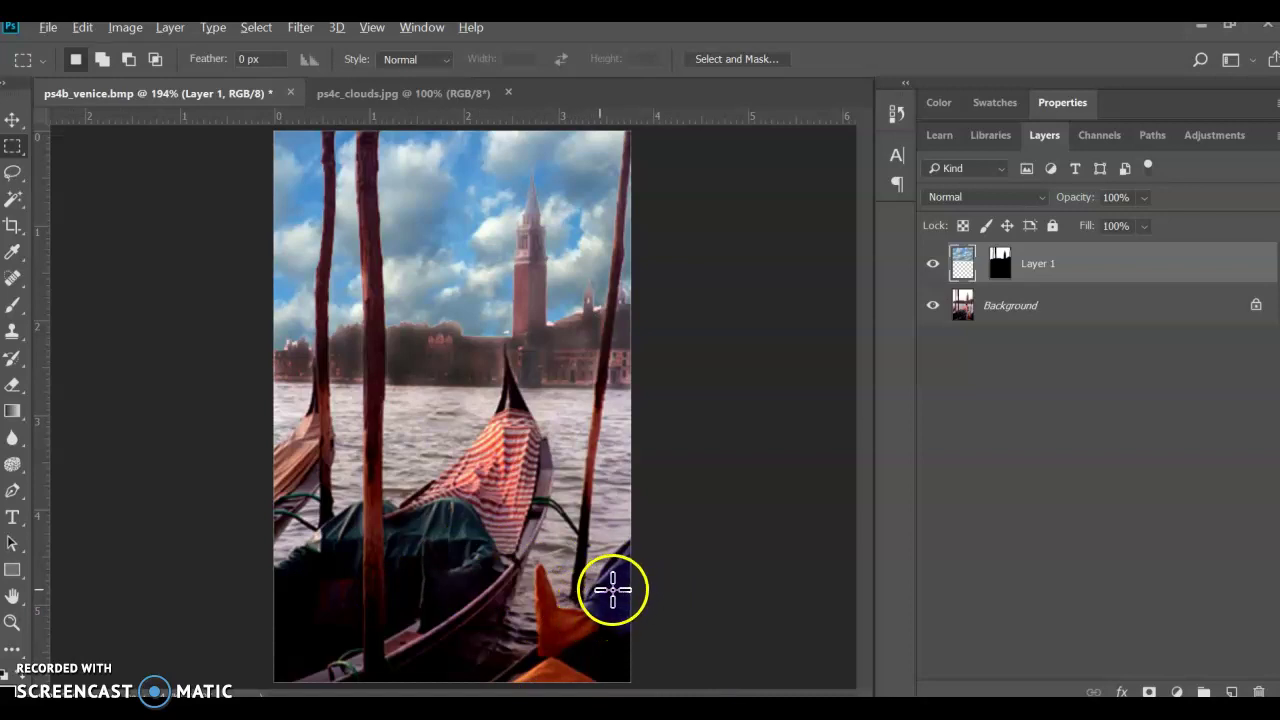
# Select the Background layer and draw a rectangular marquee around the orange cloth in the photo's lower-right corner.
pyautogui.scroll(2, 587, 595)
pyautogui.scroll(3, 587, 595)
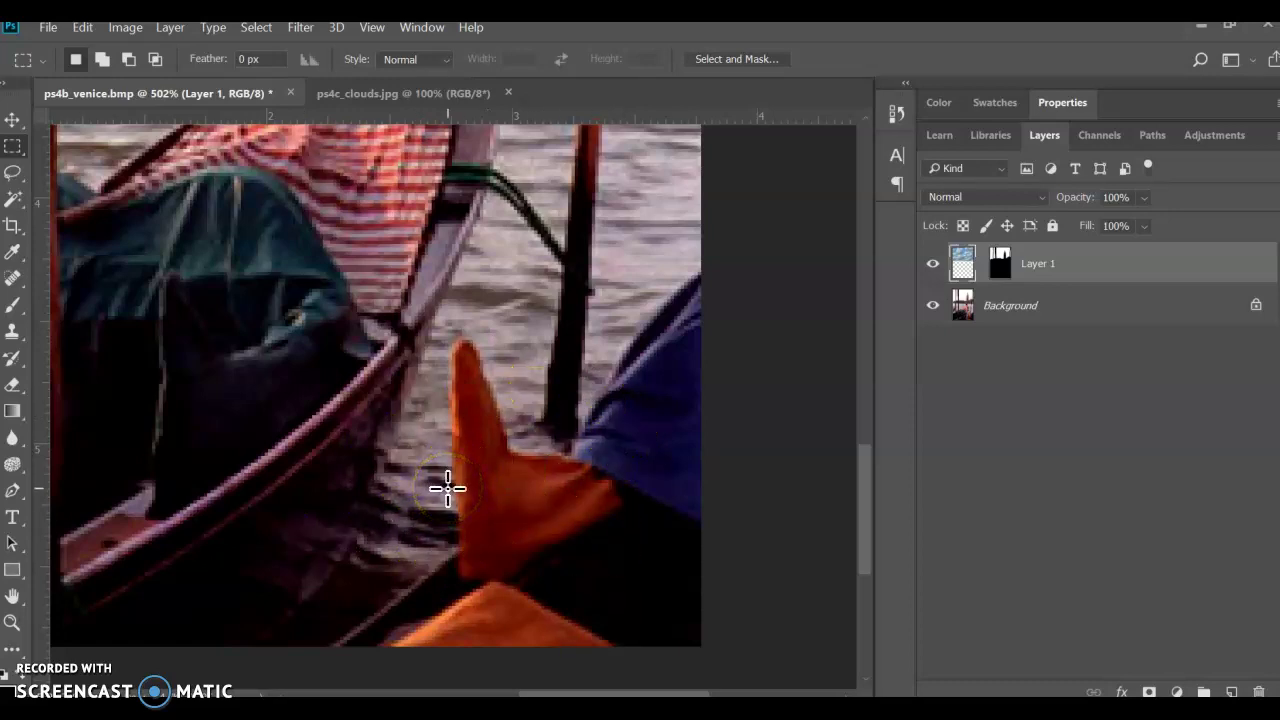
pyautogui.click(1022, 318)
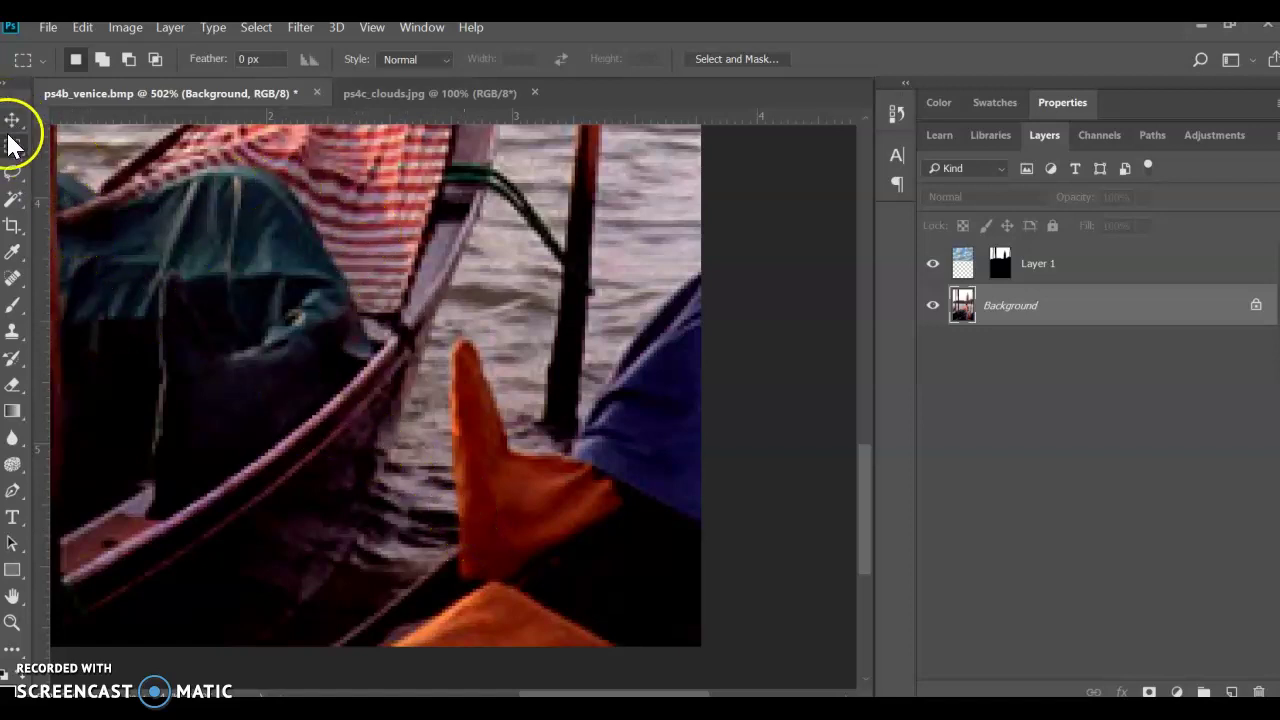
pyautogui.moveTo(10, 147); pyautogui.dragTo(141, 150)
pyautogui.moveTo(358, 310); pyautogui.dragTo(643, 666)
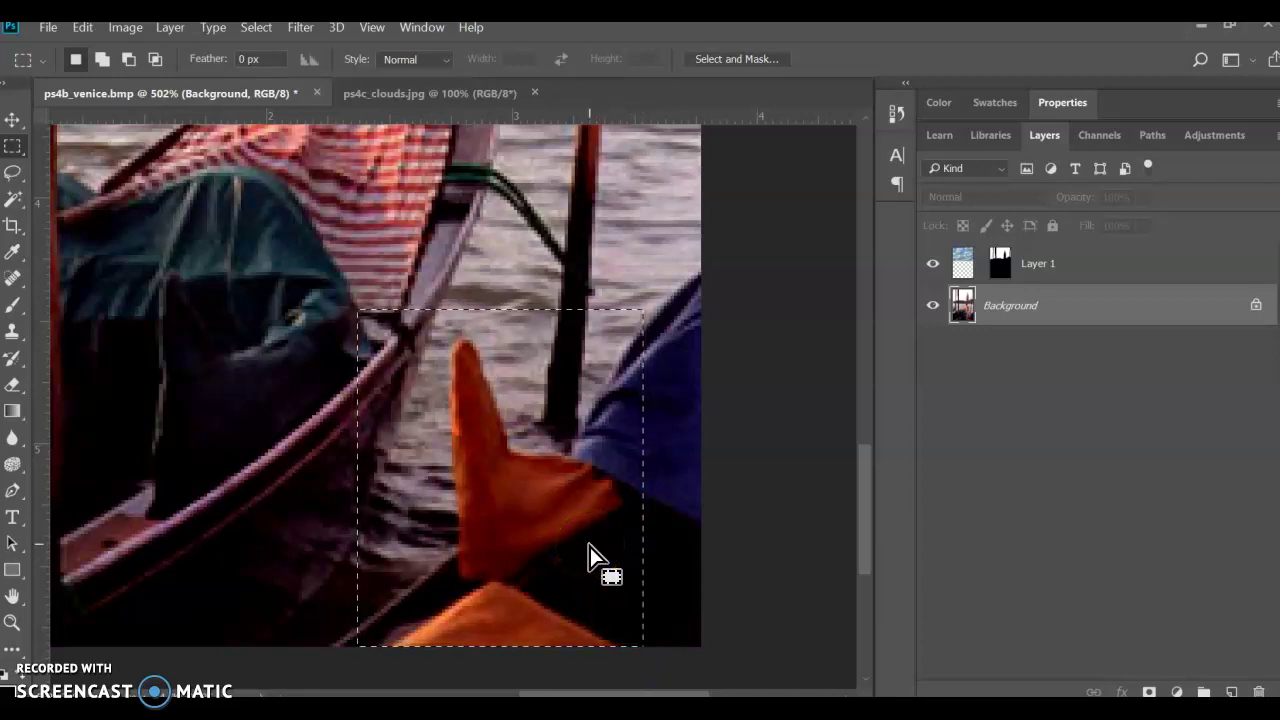
pyautogui.click(557, 429)
pyautogui.click(671, 309)
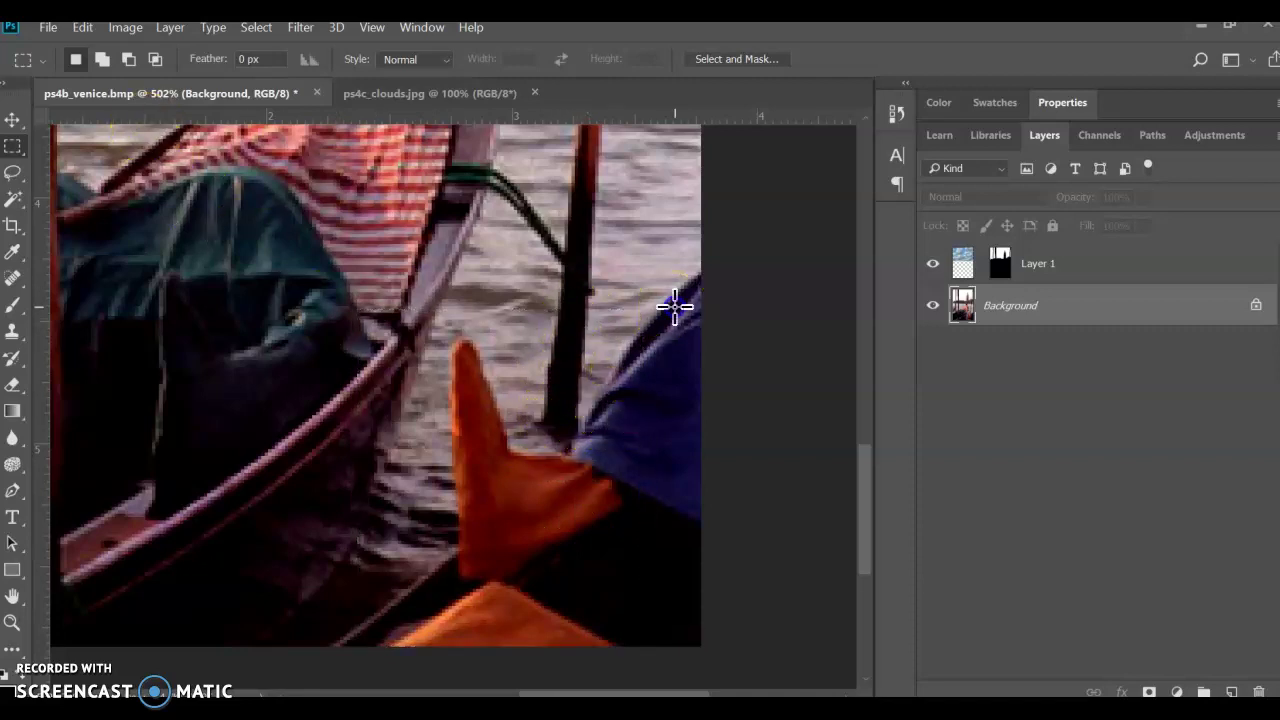
pyautogui.moveTo(350, 318); pyautogui.dragTo(639, 657)
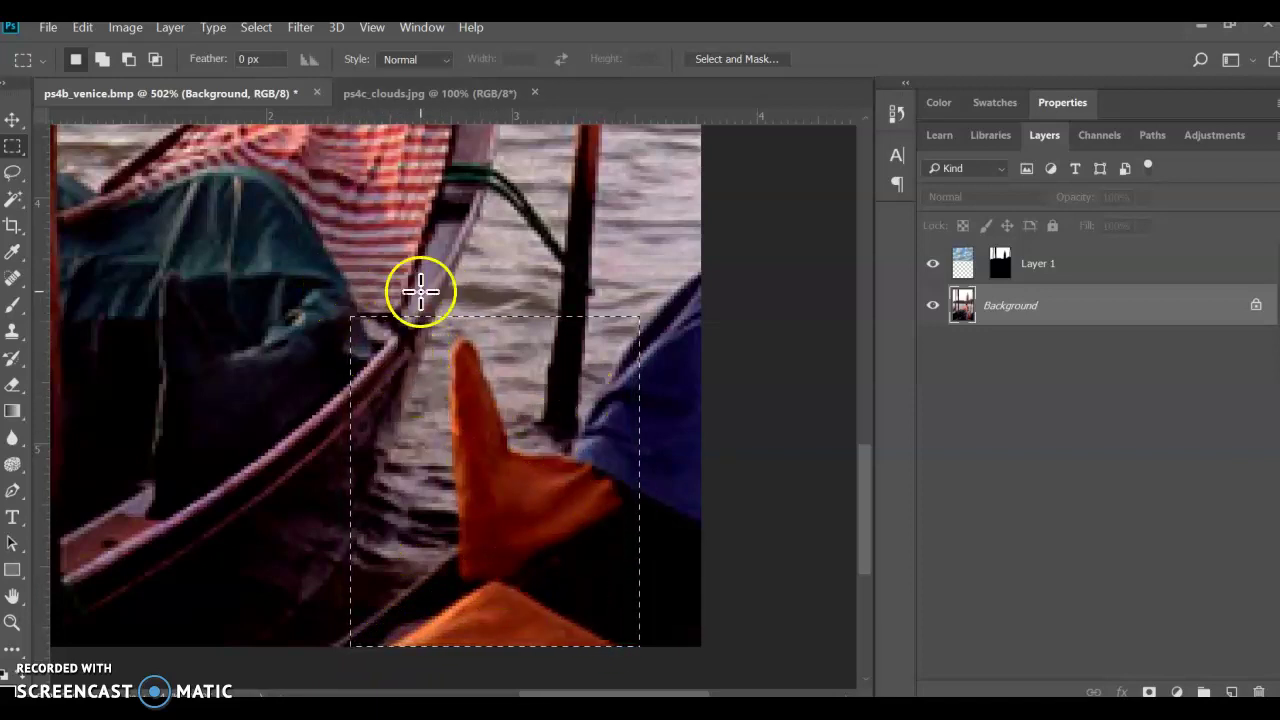
# Open Replace Color for the selected area and sample the orange cloth as the color to replace.
pyautogui.click(125, 27)
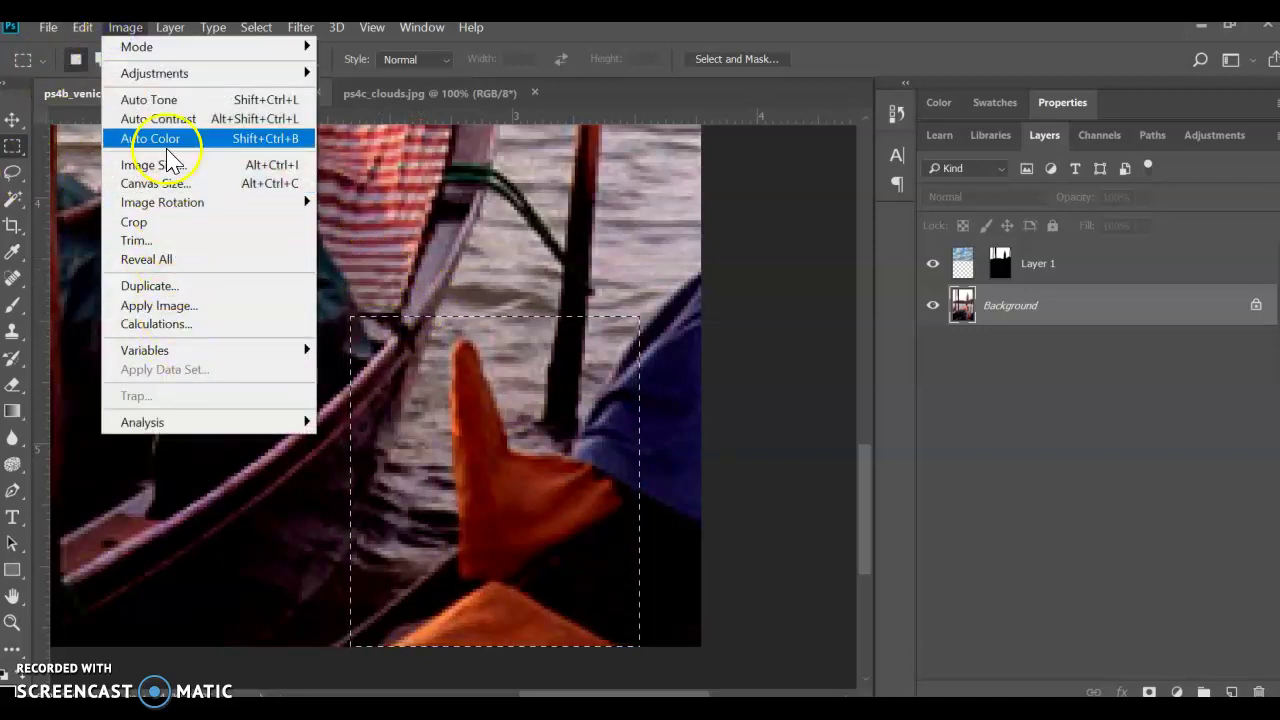
pyautogui.moveTo(160, 75)
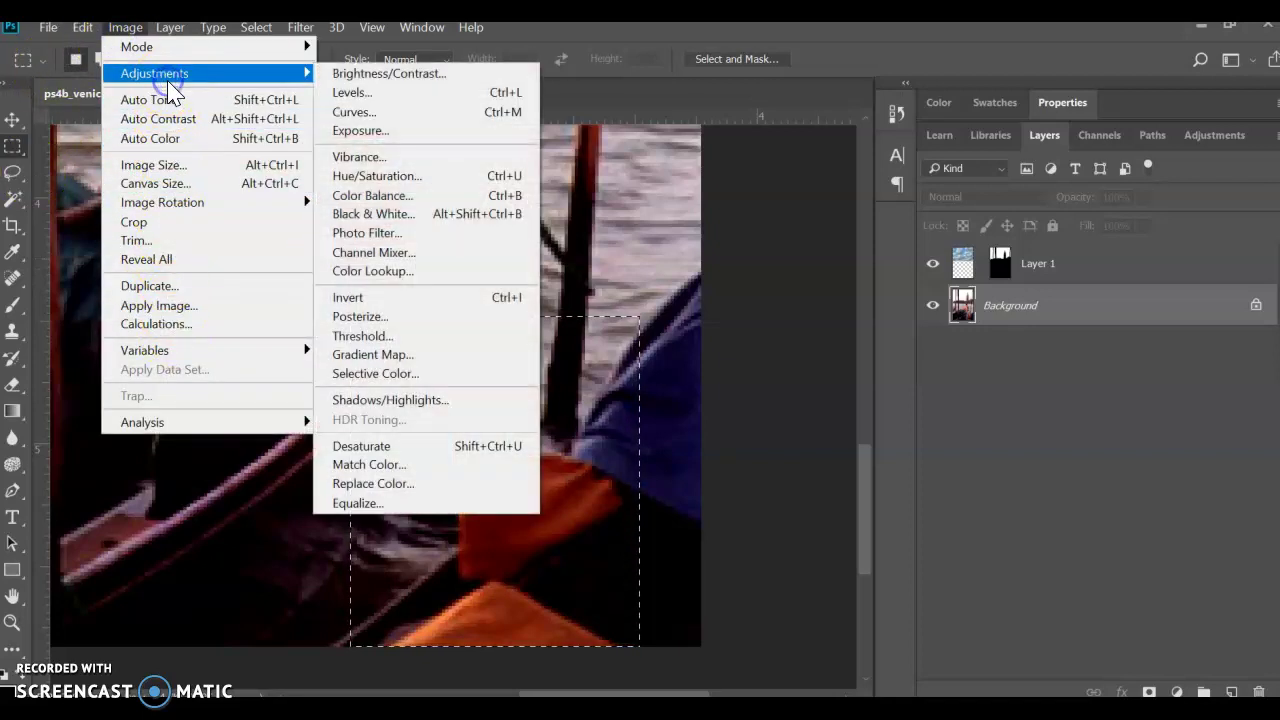
pyautogui.click(452, 485)
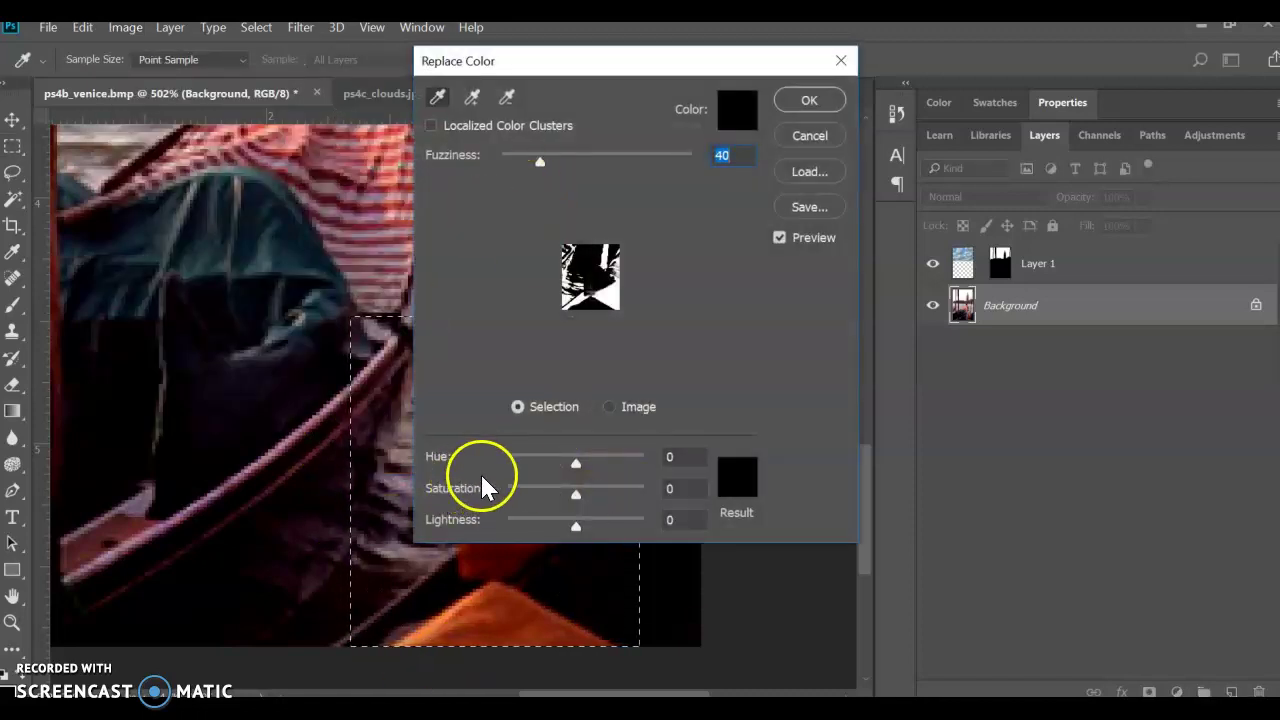
pyautogui.moveTo(588, 94); pyautogui.dragTo(868, 118)
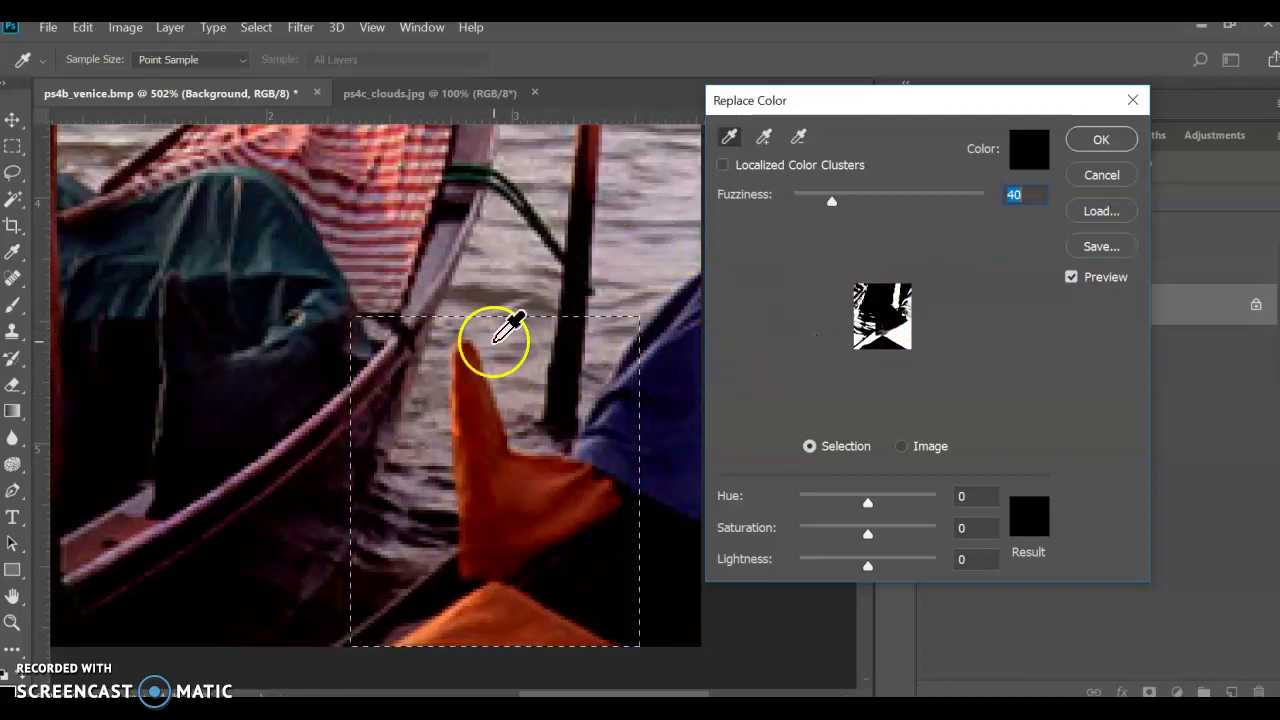
pyautogui.click(511, 486)
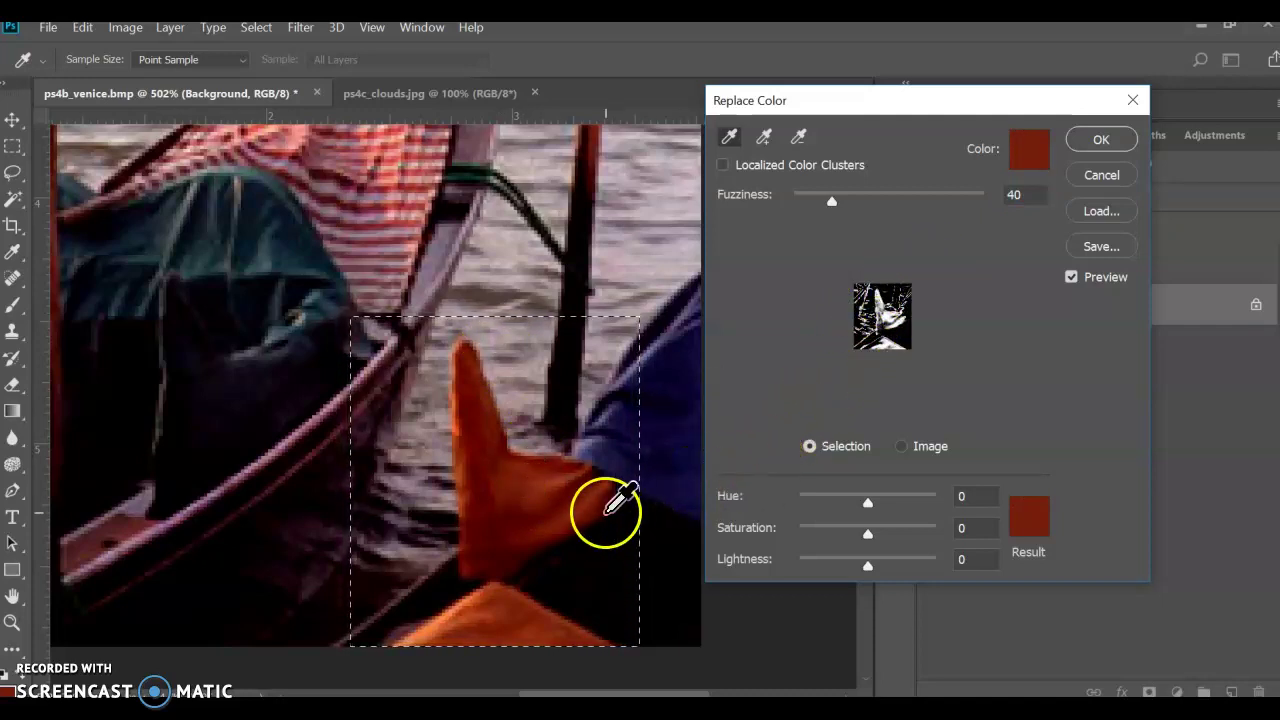
pyautogui.click(491, 606)
pyautogui.click(452, 625)
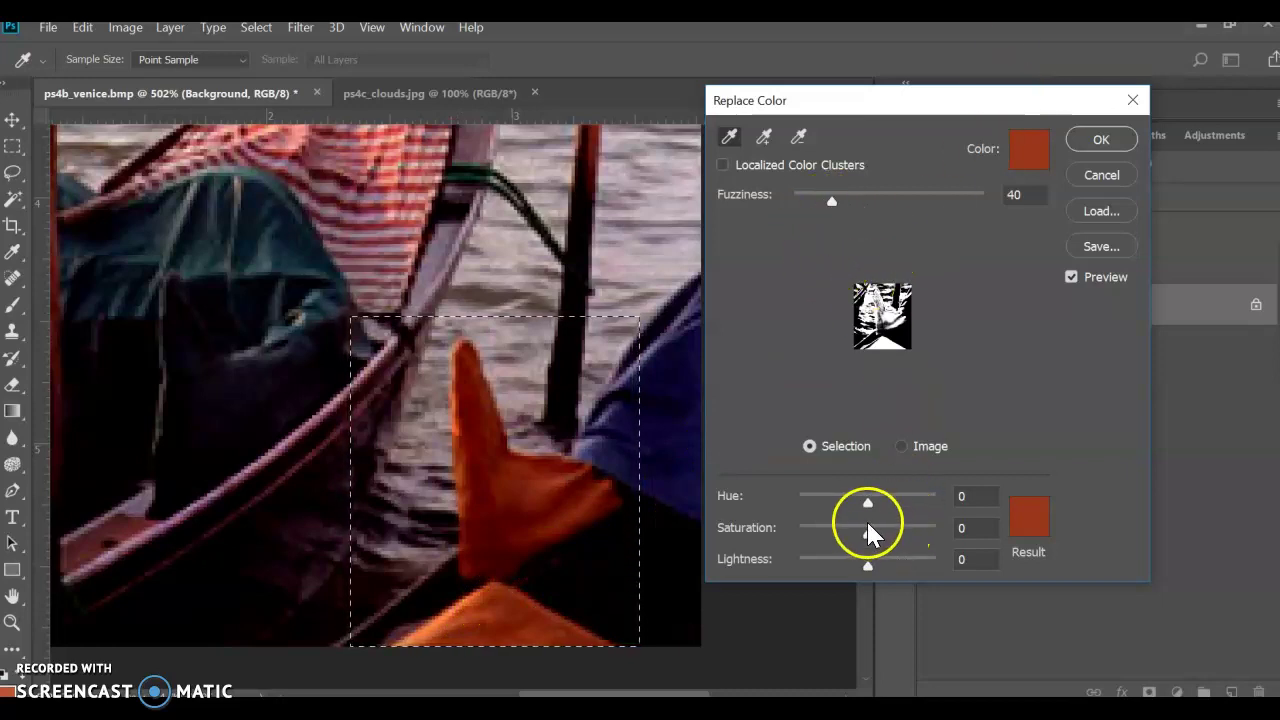
# Set the replacement hue to +57 and lightness to +4, and add the cloth's remaining orange shades to the sampled colors.
pyautogui.moveTo(869, 503); pyautogui.dragTo(893, 519)
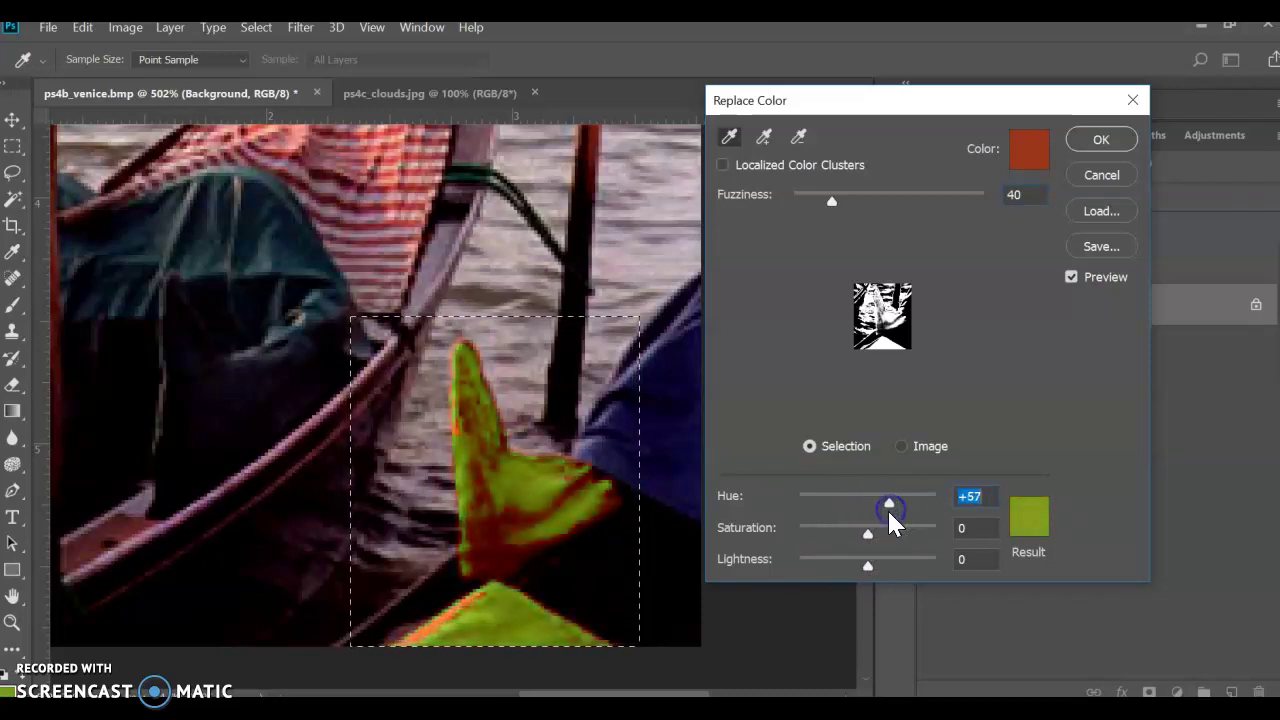
pyautogui.click(502, 524)
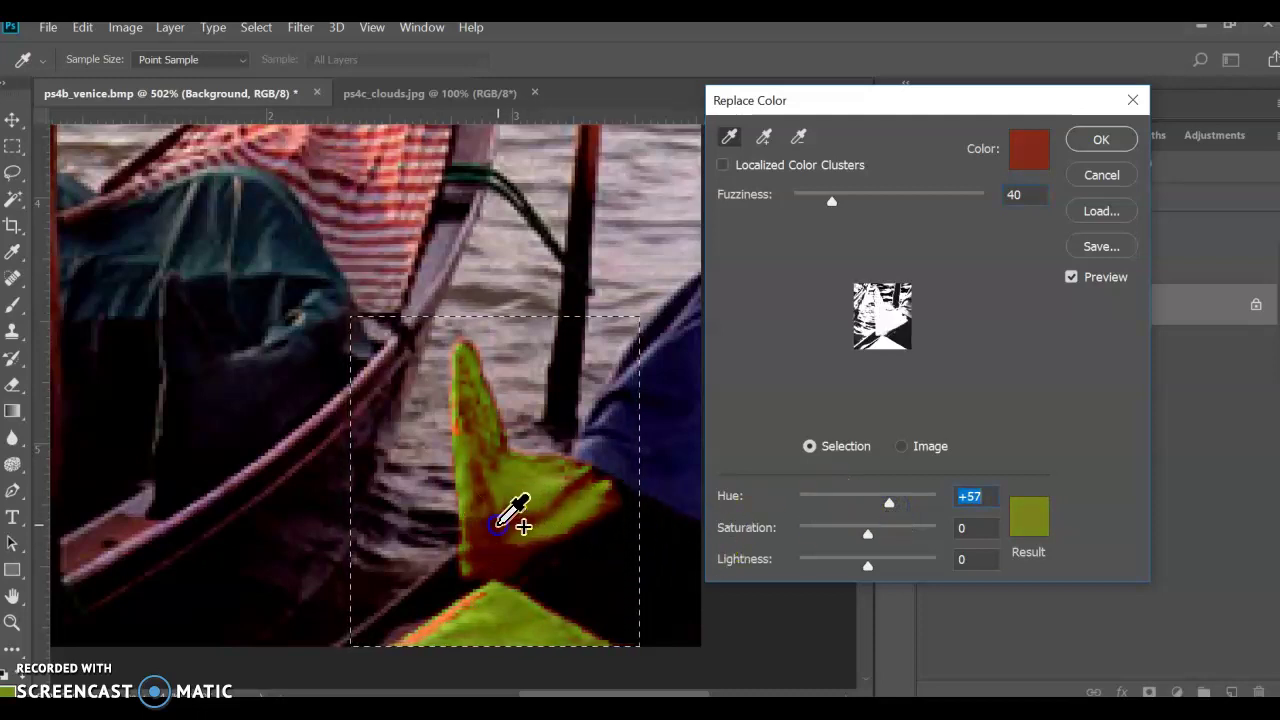
pyautogui.click(452, 614)
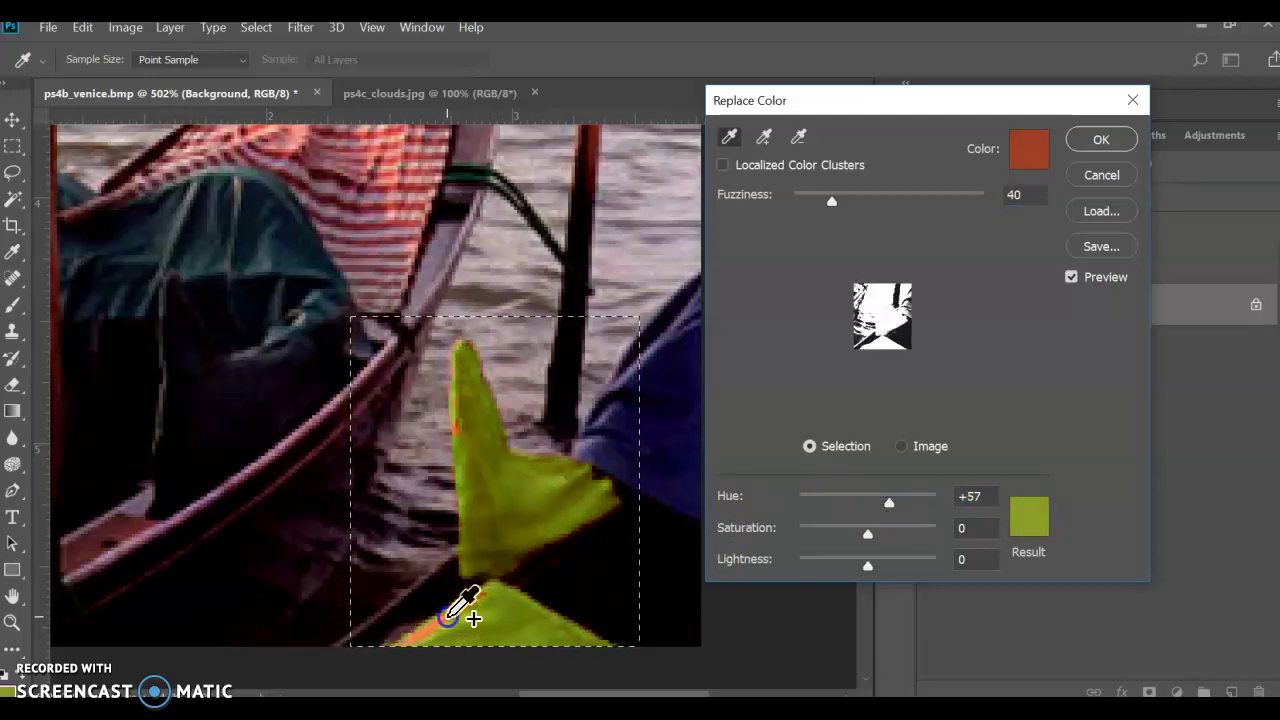
pyautogui.moveTo(867, 568); pyautogui.dragTo(870, 568)
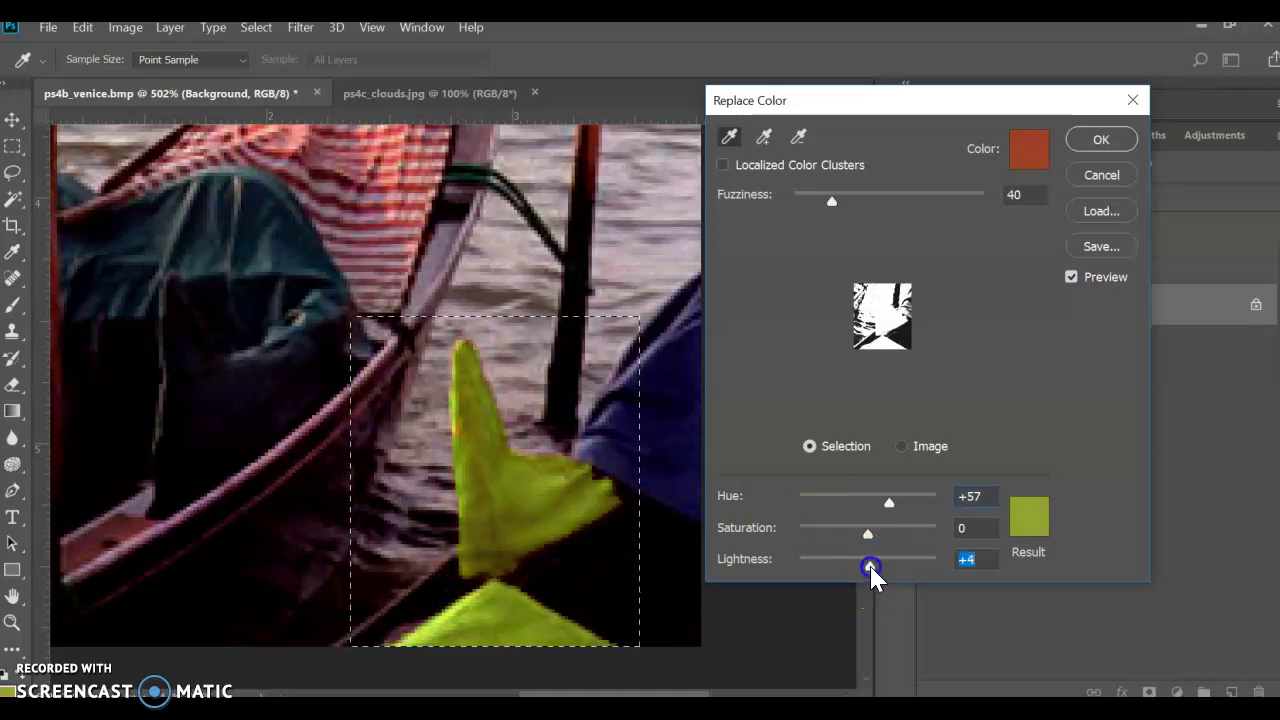
# Recolor the cloth purple with hue -100, saturation -11, lightness +1 and fuzziness 55, and apply the color replacement.
pyautogui.moveTo(884, 518)
pyautogui.mouseDown()
pyautogui.moveTo(889, 503)
pyautogui.moveTo(815, 518)
pyautogui.moveTo(901, 524)
pyautogui.mouseUp()
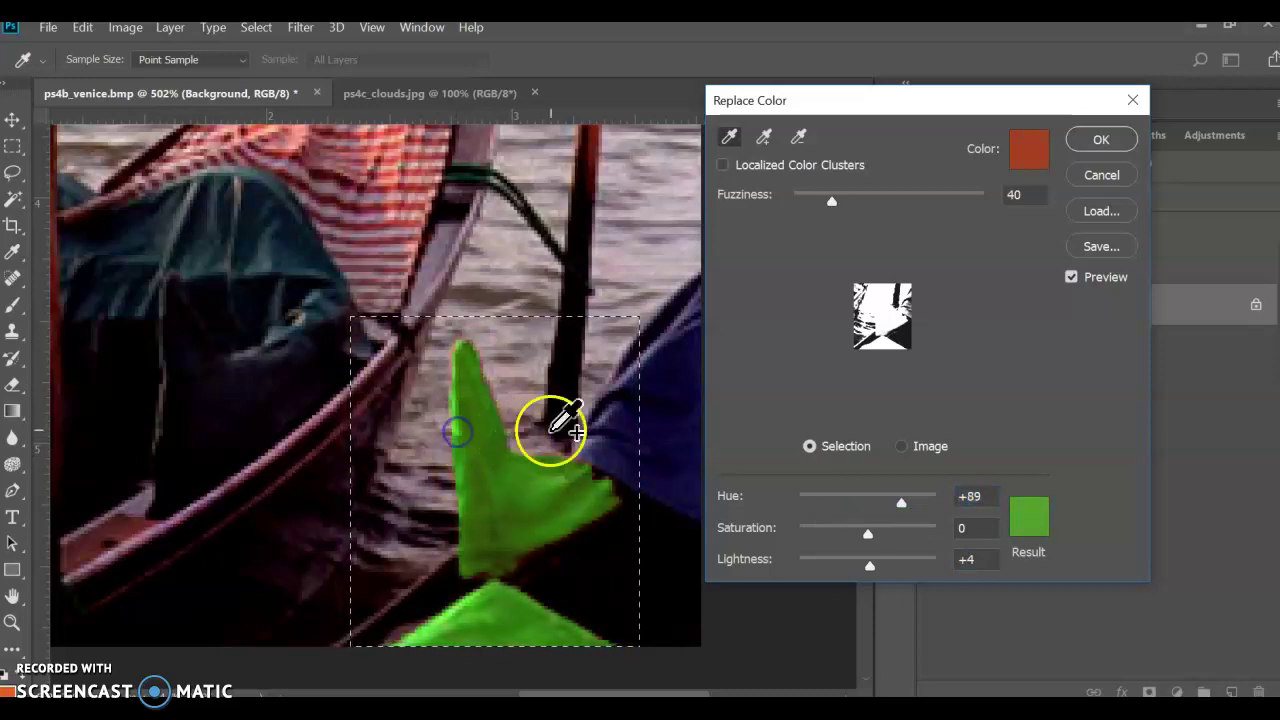
pyautogui.moveTo(903, 509); pyautogui.dragTo(869, 571)
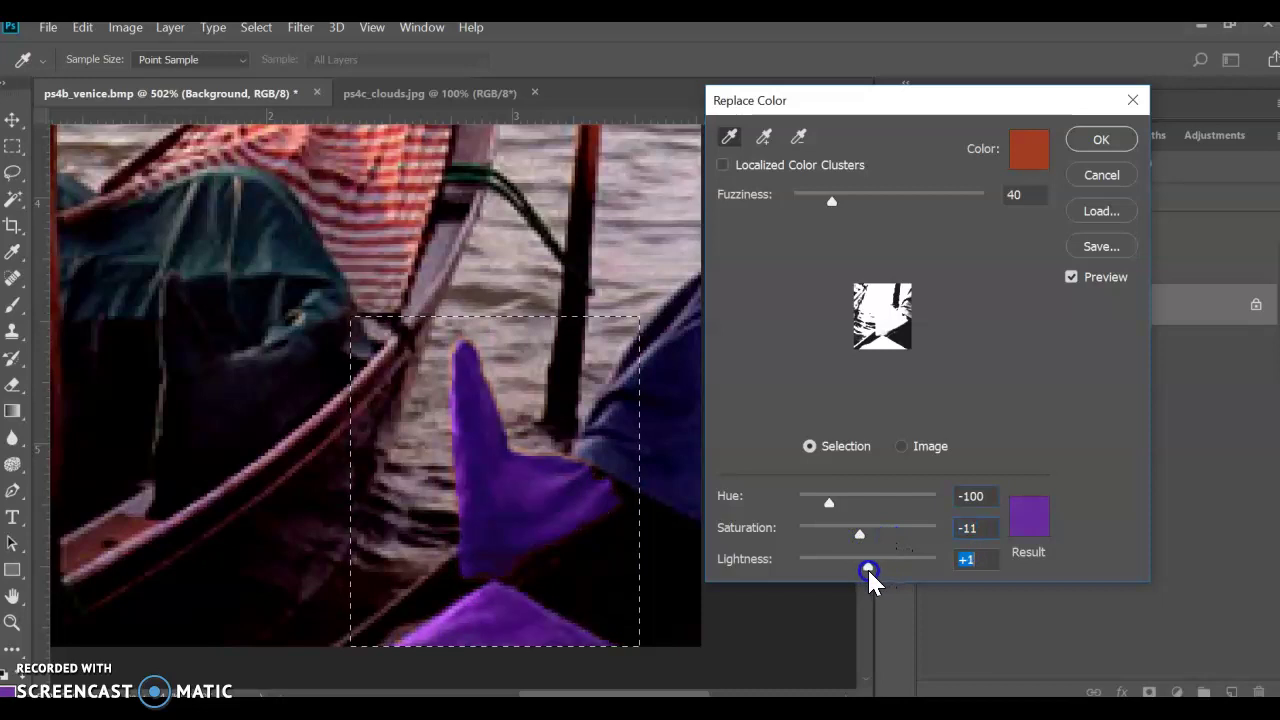
pyautogui.moveTo(832, 208)
pyautogui.mouseDown()
pyautogui.moveTo(944, 198)
pyautogui.moveTo(815, 222)
pyautogui.moveTo(849, 223)
pyautogui.mouseUp()
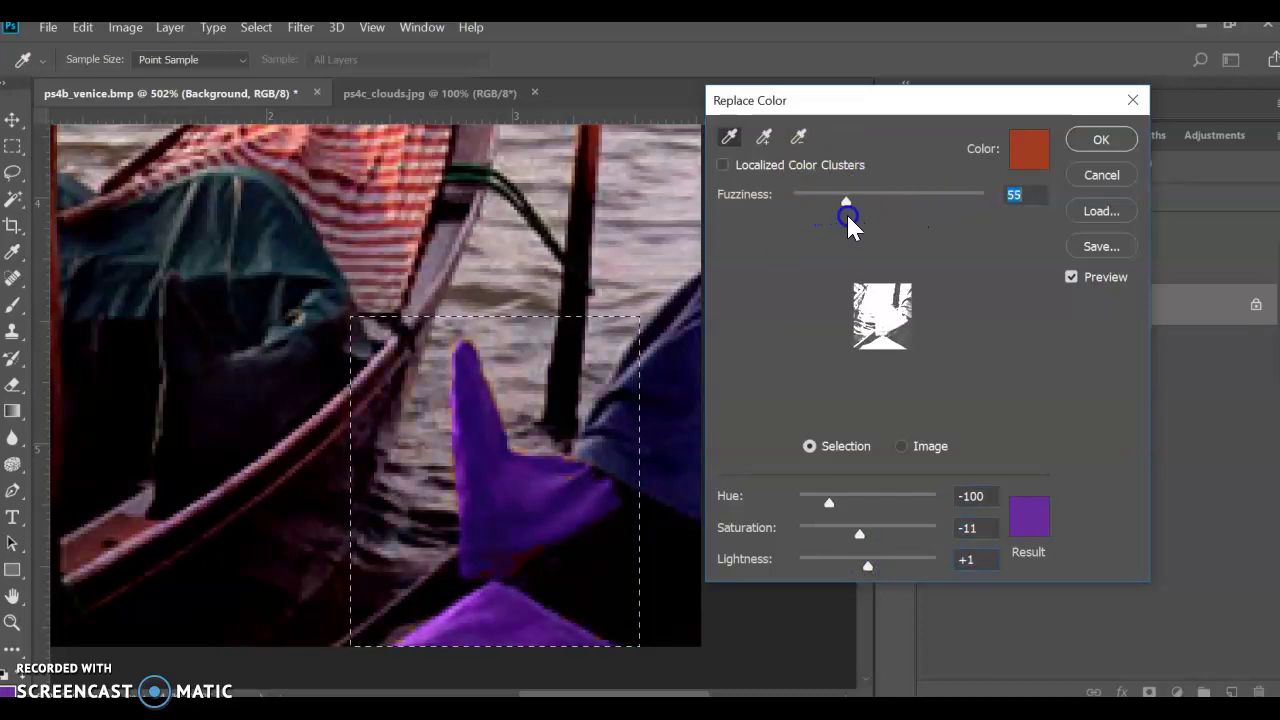
pyautogui.click(1096, 145)
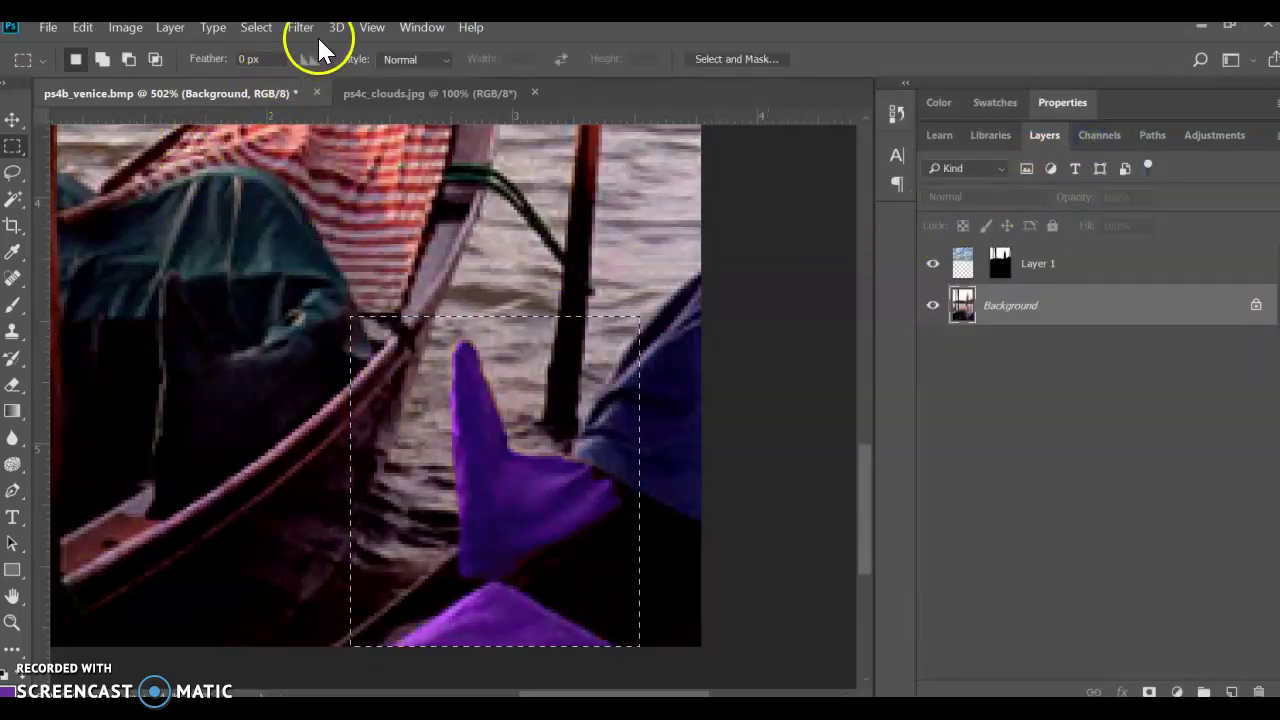
# Deselect the marquee around the cloth and flatten the Venice photo into a single layer.
pyautogui.click(257, 28)
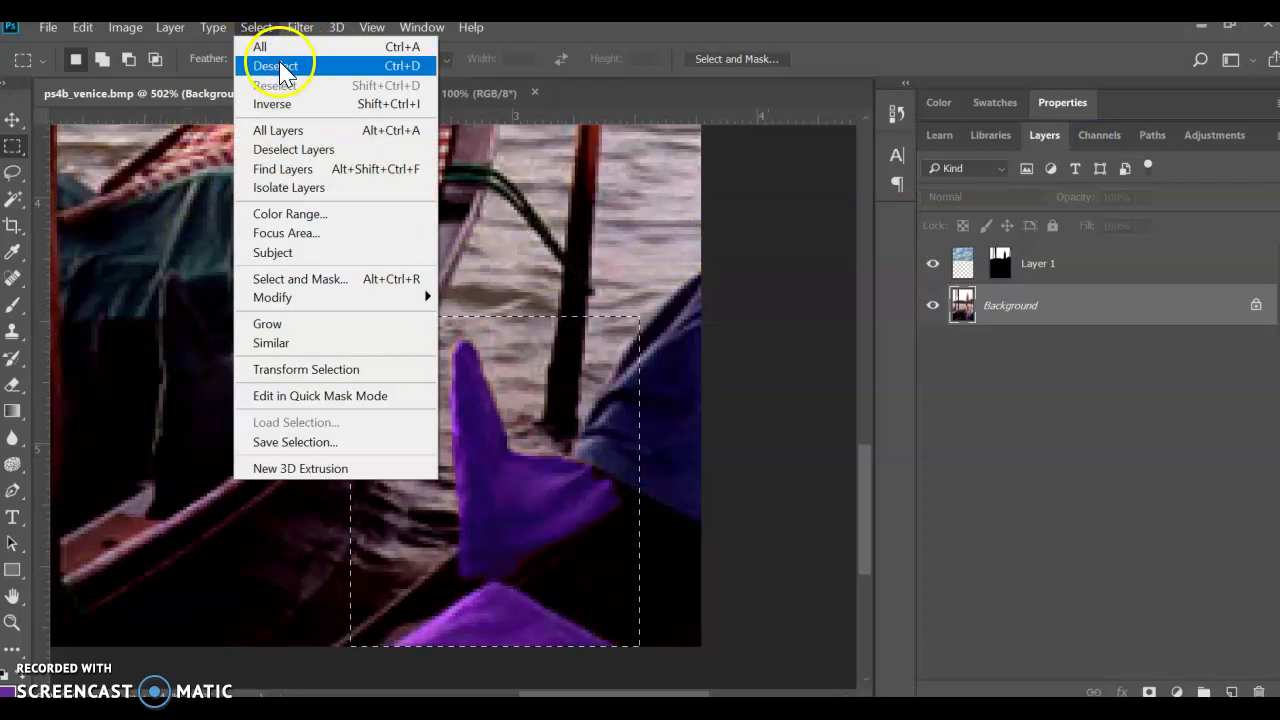
pyautogui.click(357, 68)
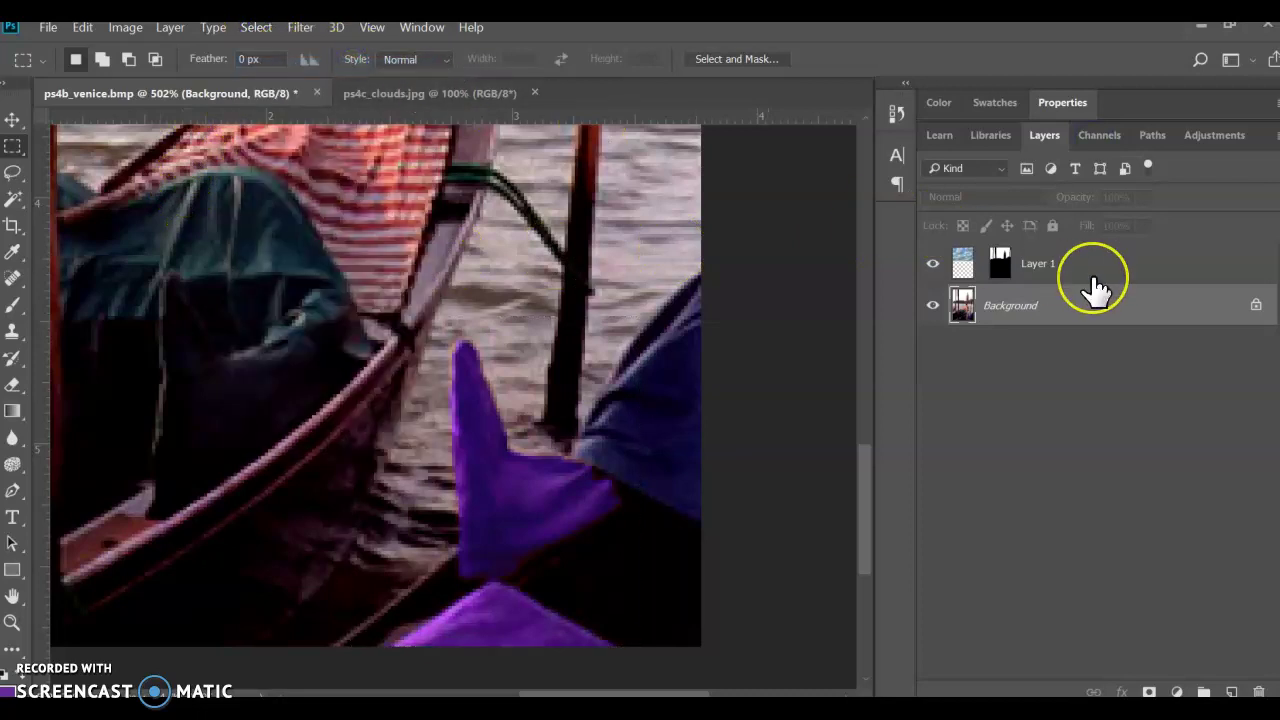
pyautogui.hotkey('ctrl', '0')
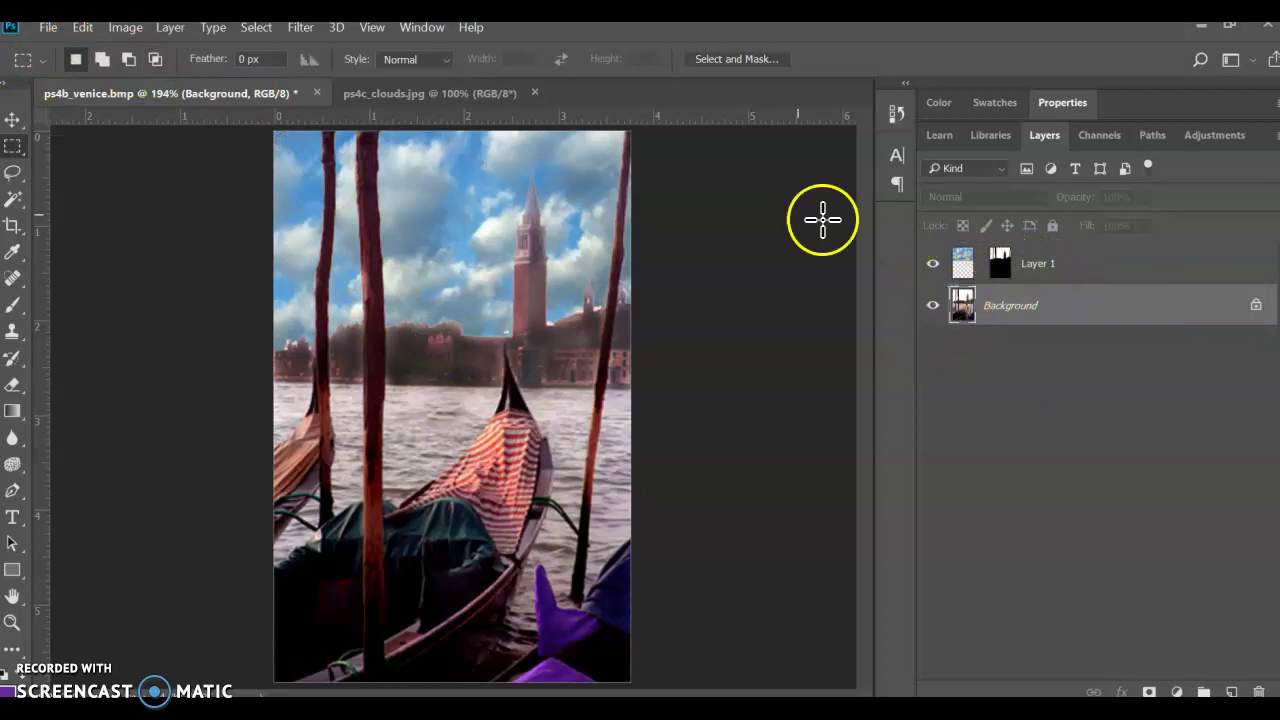
pyautogui.click(174, 30)
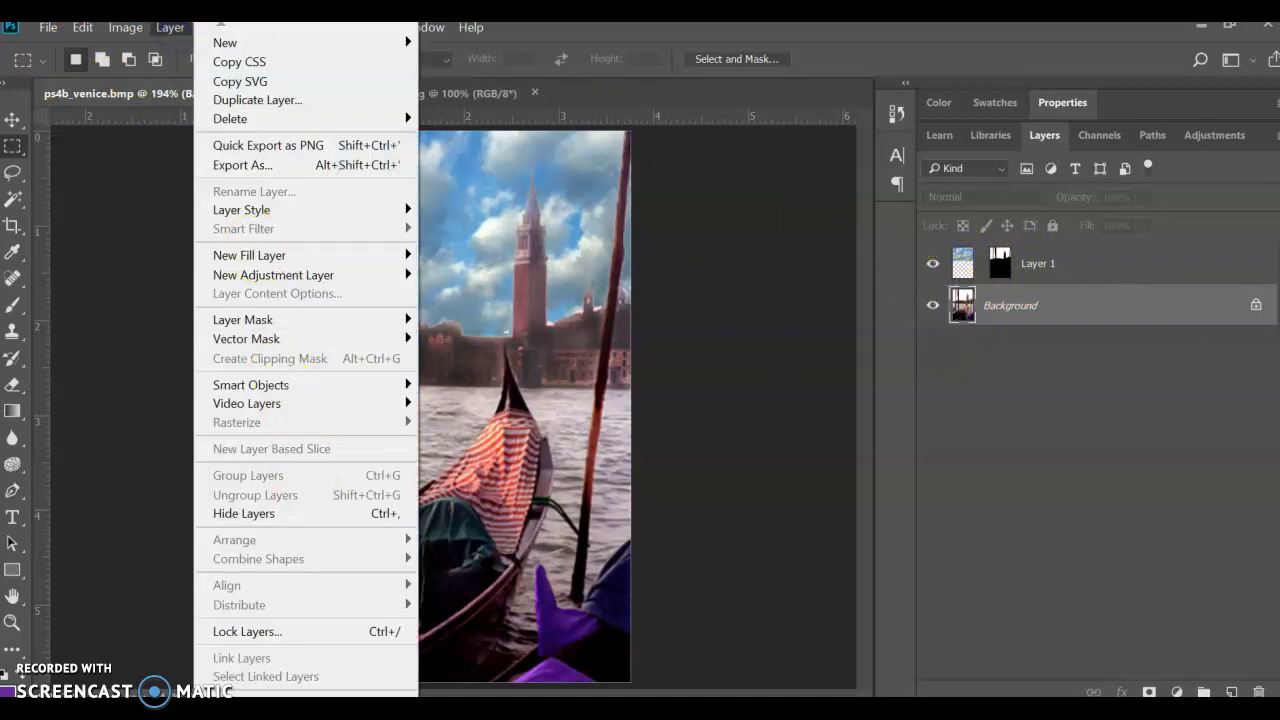
pyautogui.moveTo(306, 695)
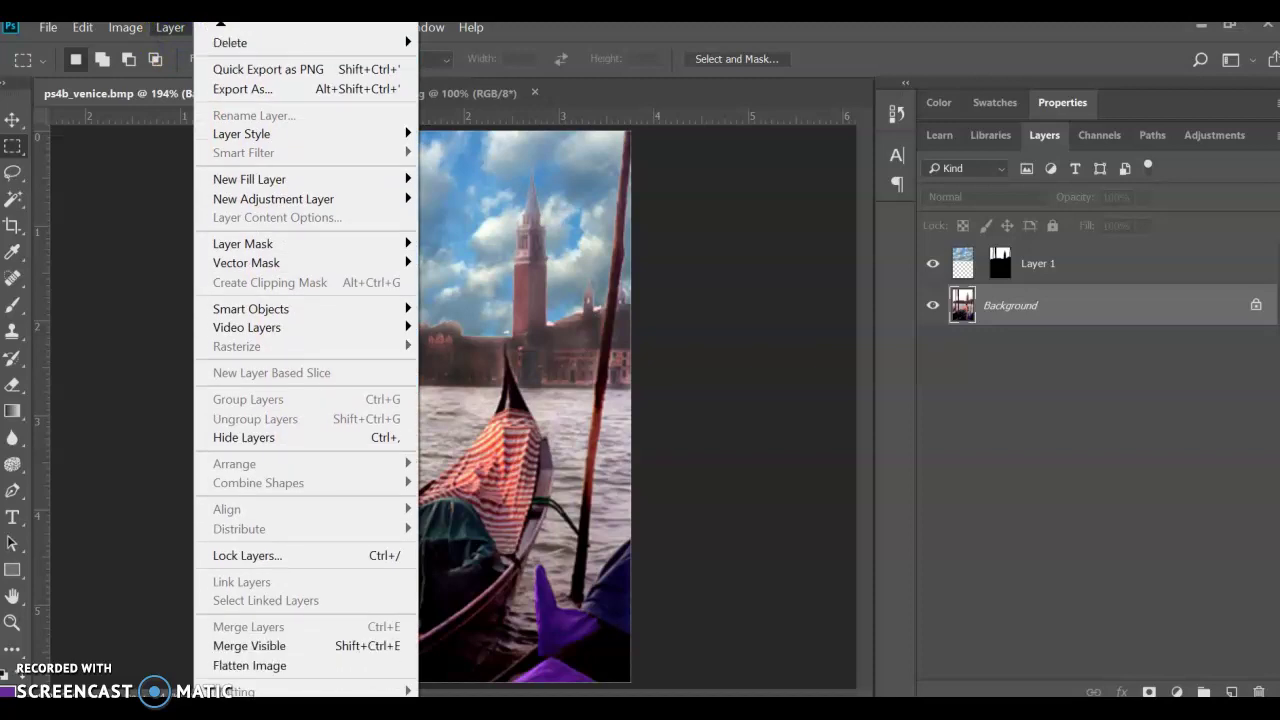
pyautogui.click(229, 666)
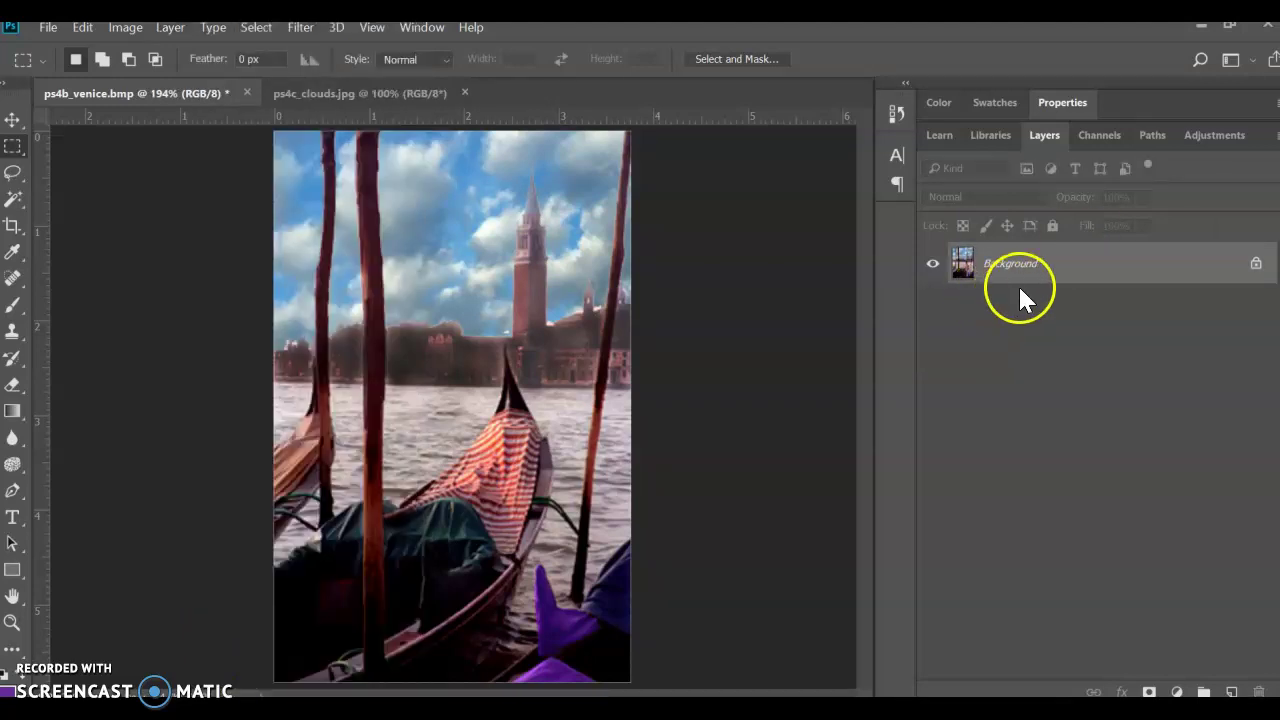
# Save the flattened photo to the Desktop as a JPEG named ps4b_venice with quality 6 Medium and Baseline ("Standard") format.
pyautogui.click(47, 32)
pyautogui.click(104, 249)
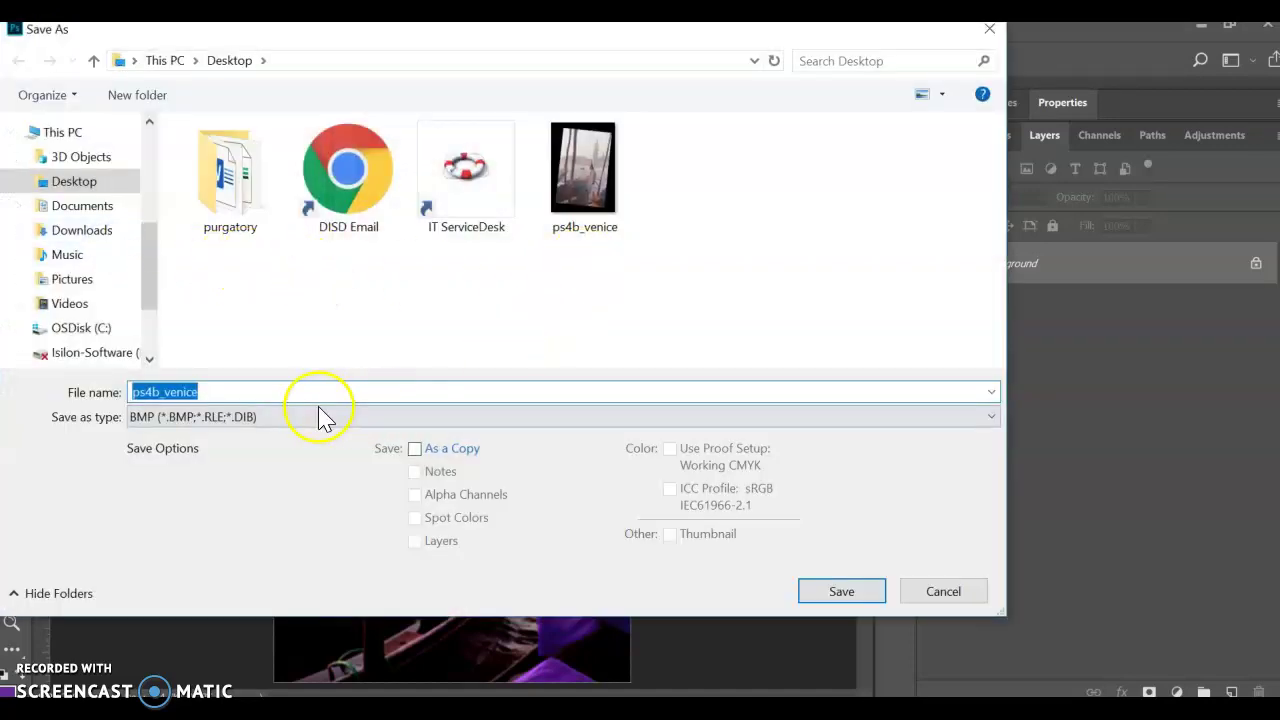
pyautogui.click(176, 417)
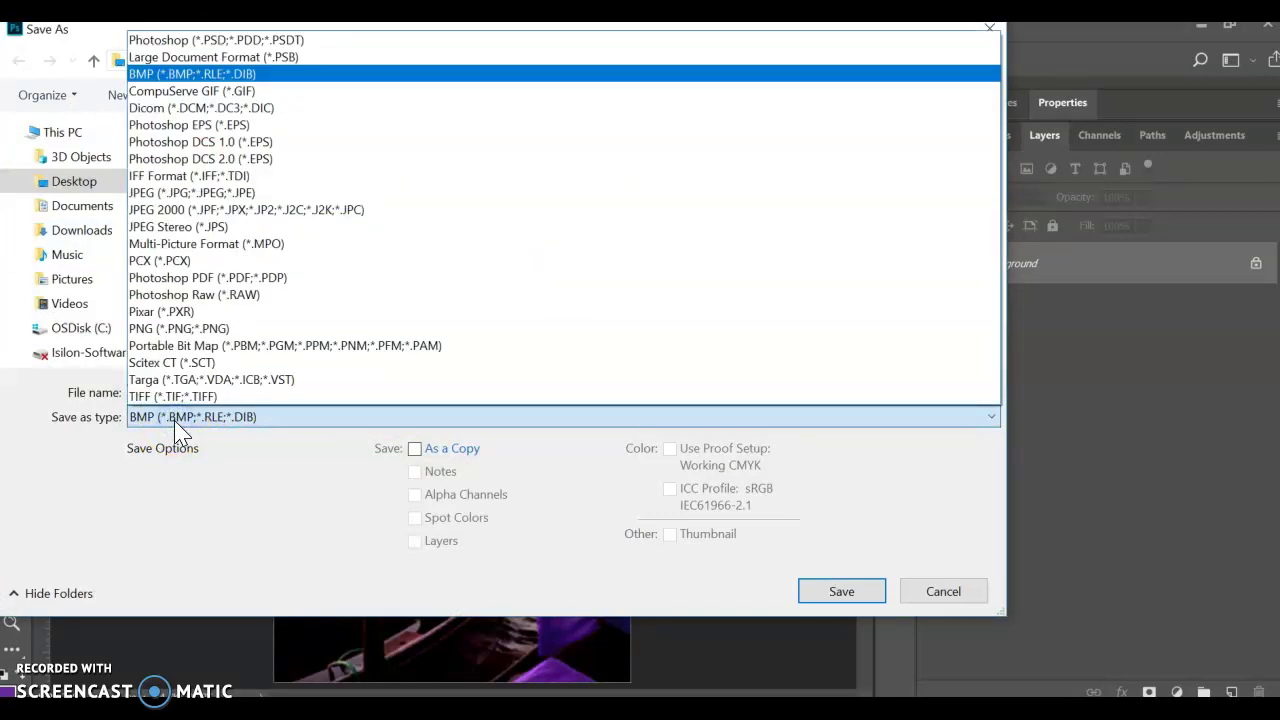
pyautogui.click(160, 42)
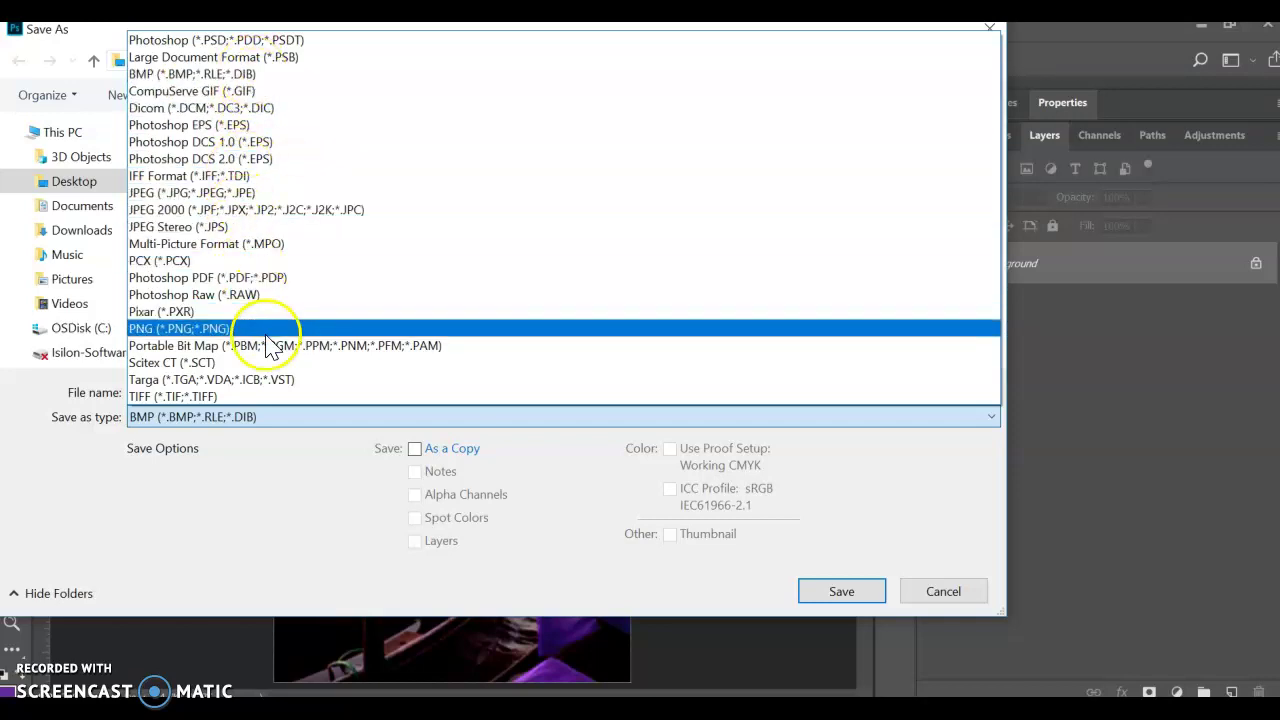
pyautogui.click(236, 195)
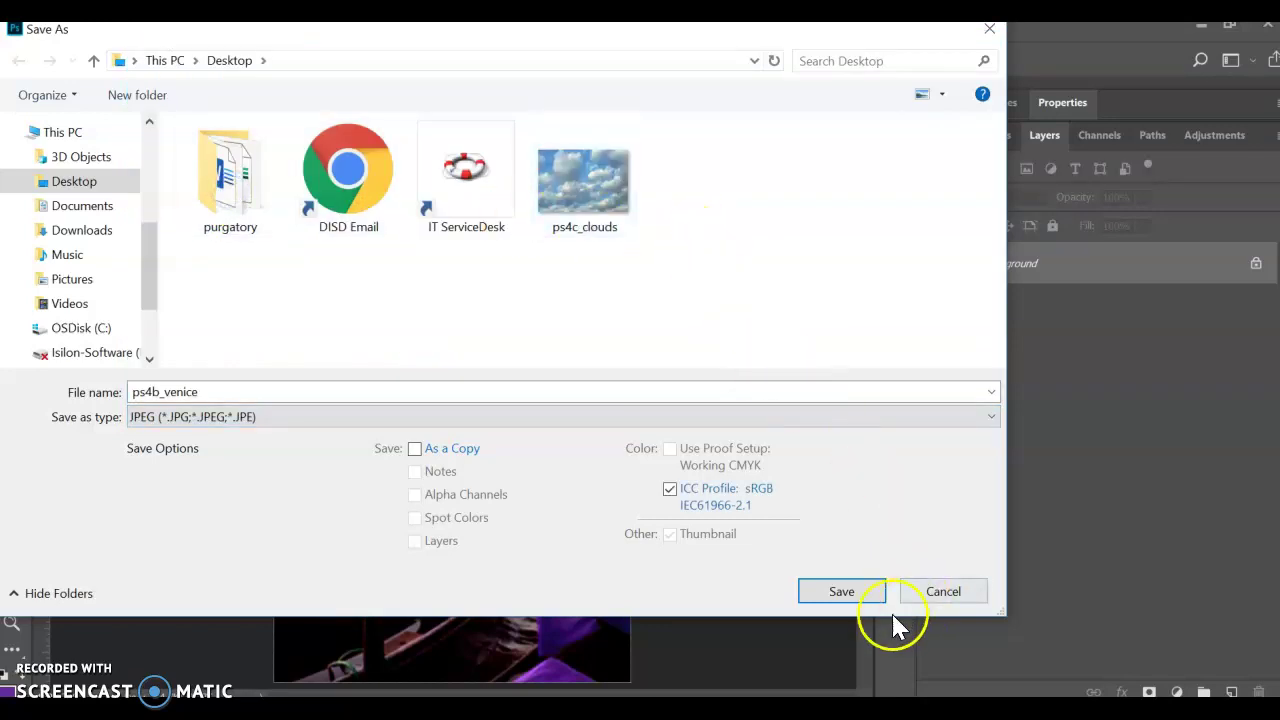
pyautogui.click(843, 592)
pyautogui.click(760, 160)
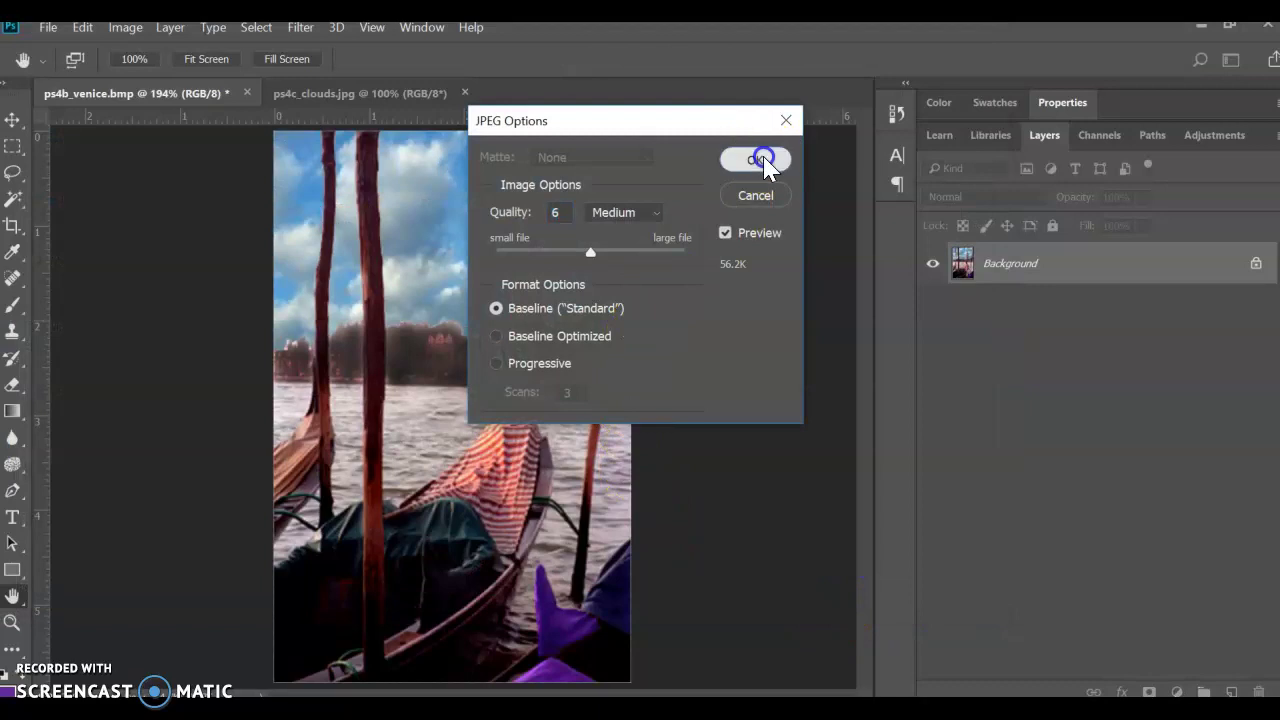
pyautogui.press('m')
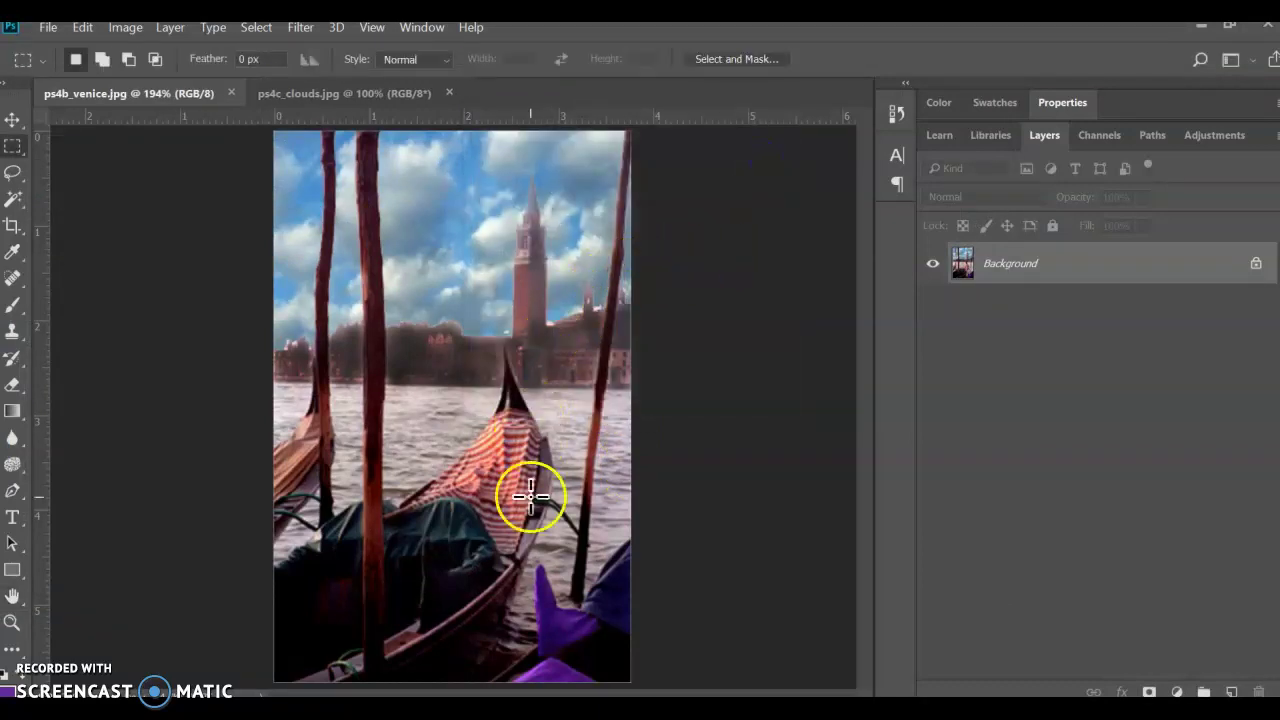